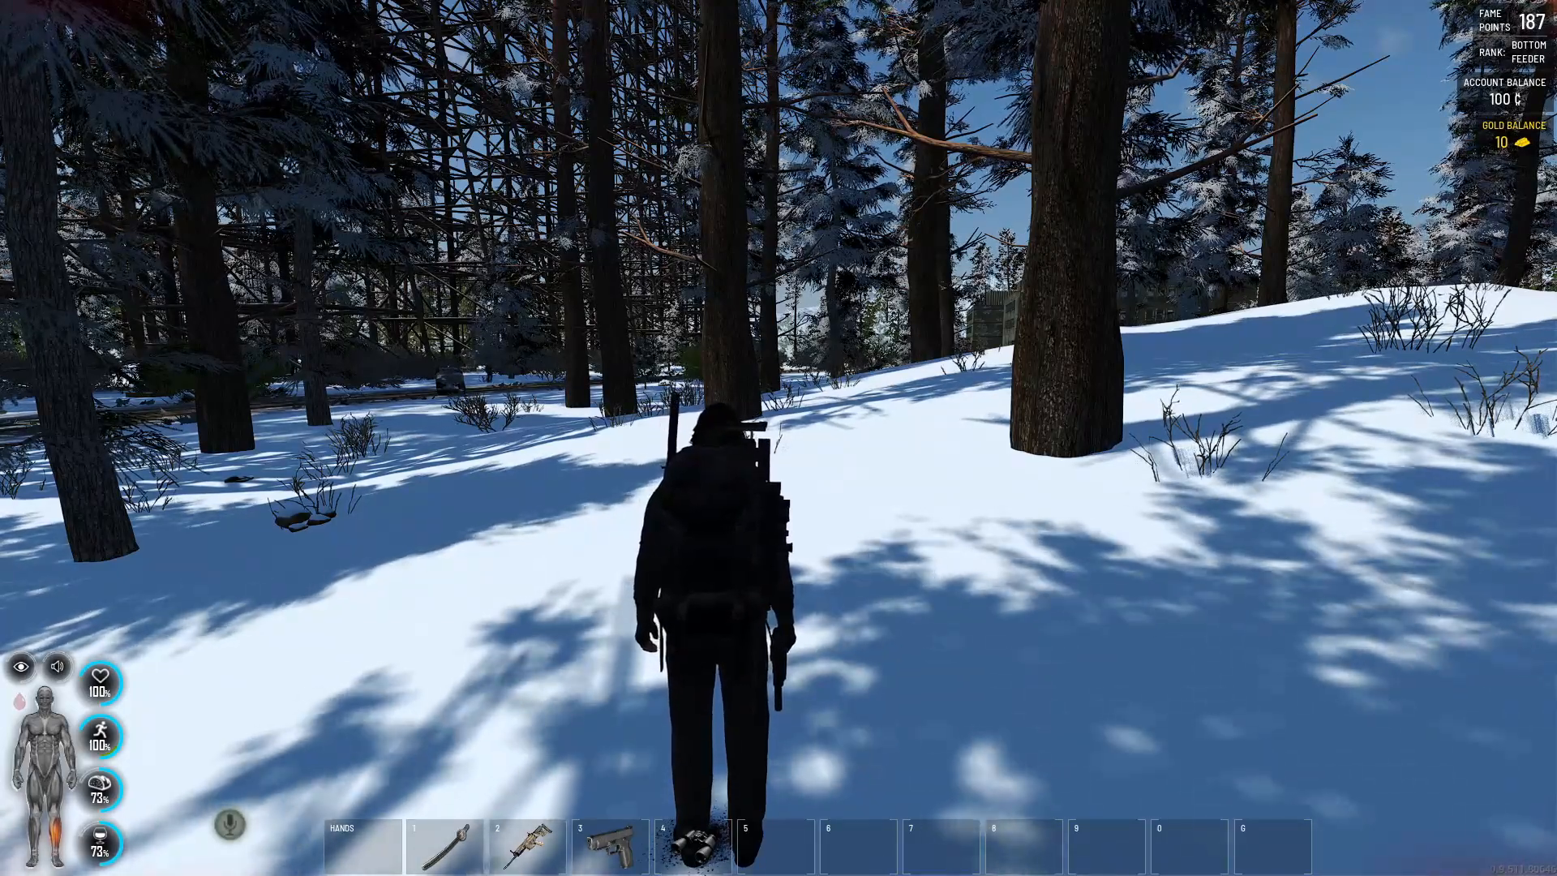
- Check on the world map which sector the character is in
{"action": "key", "text": "m"}
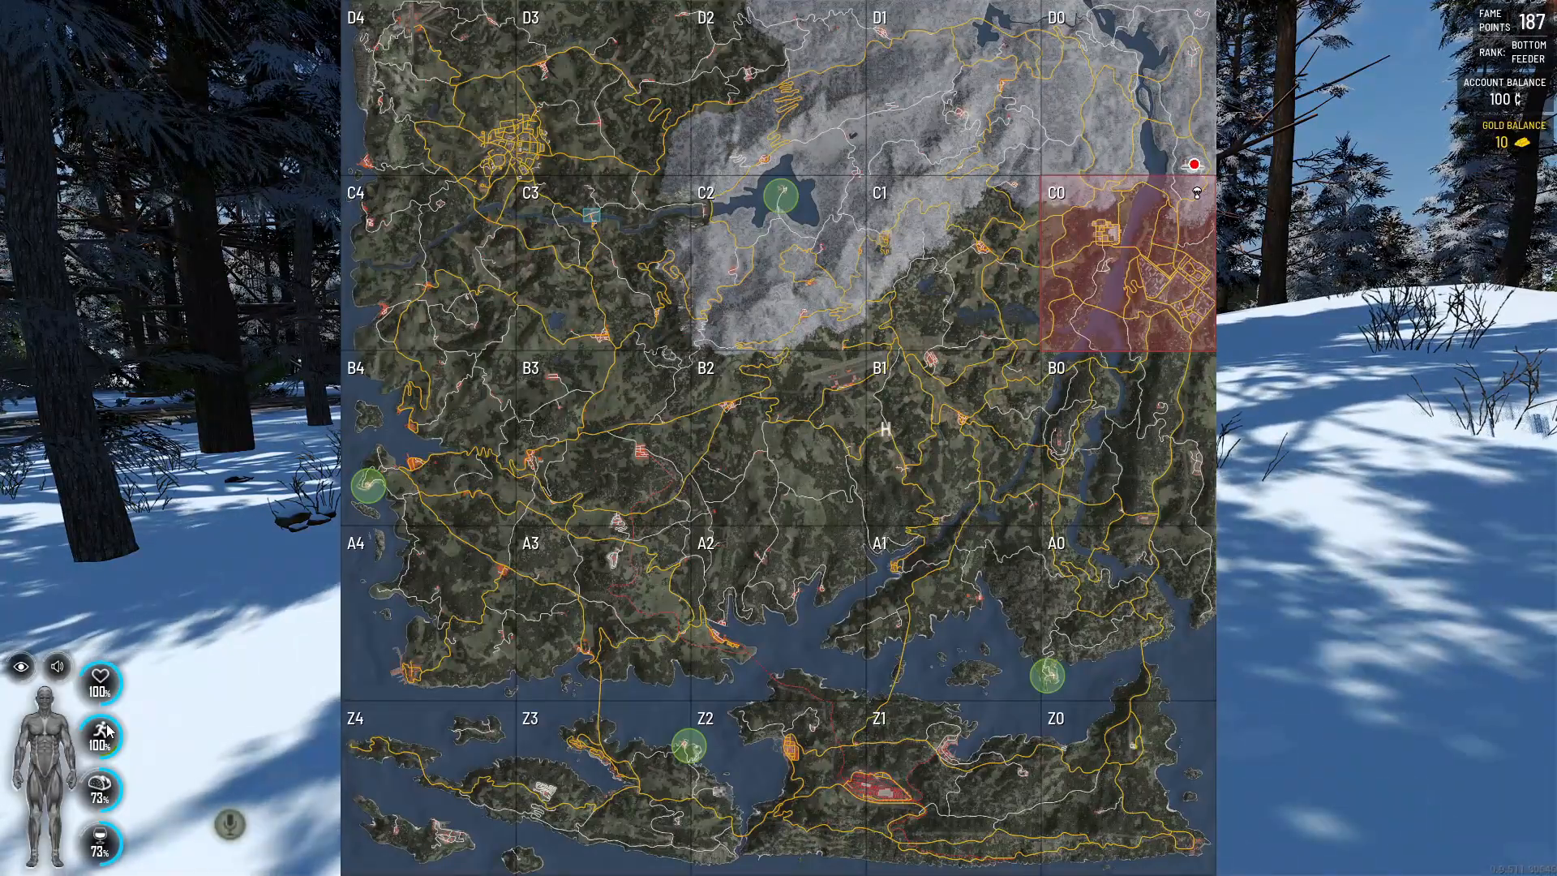
{"action": "key", "text": "m"}
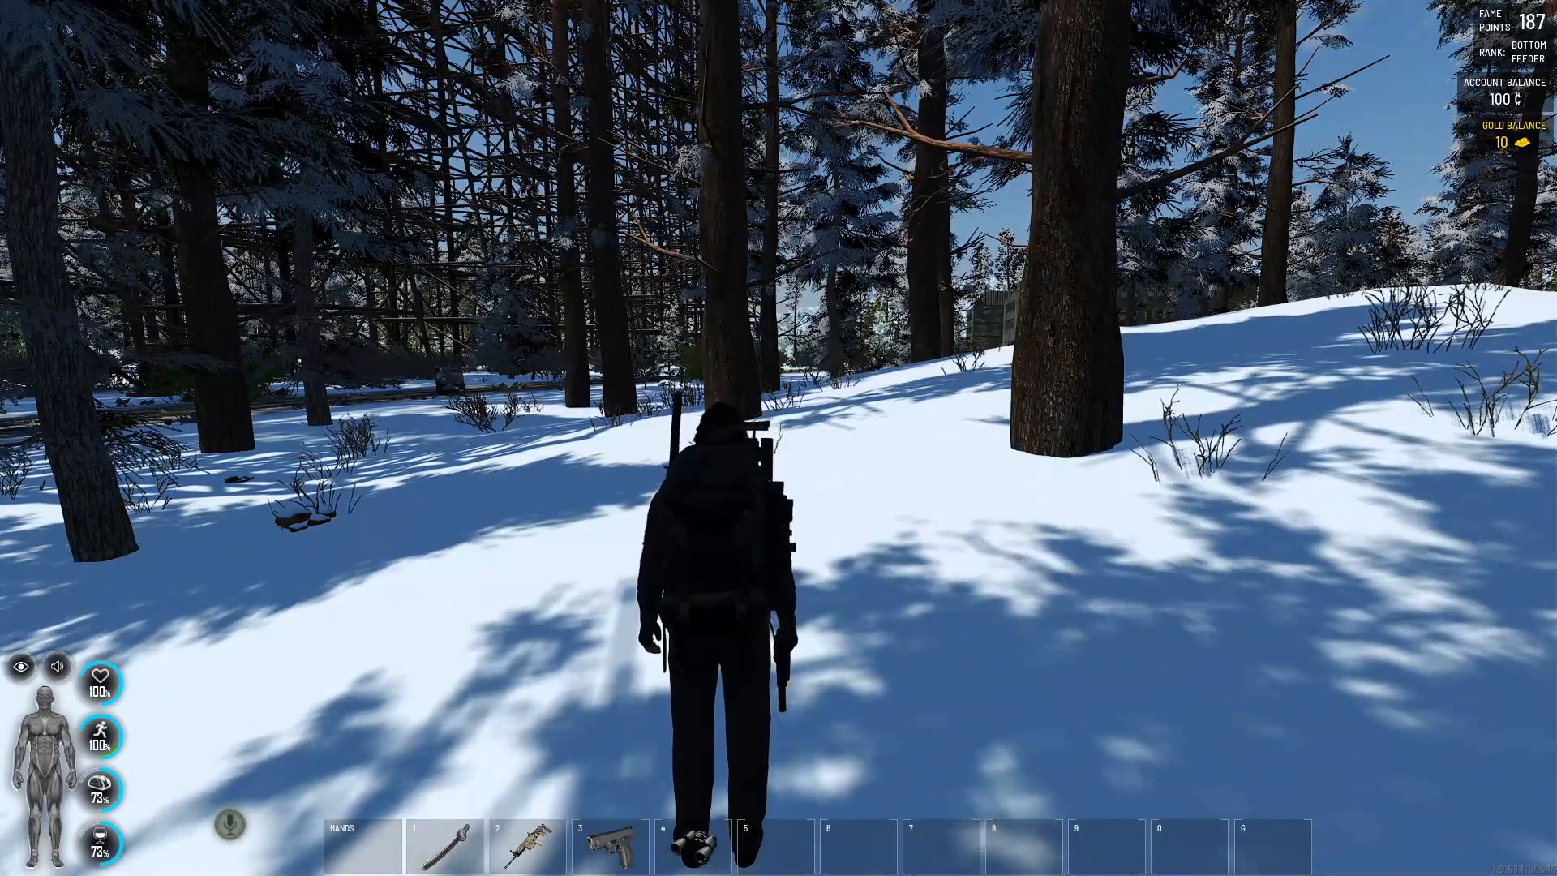
- Rerun the previous chat command to destroy nearby zombies and leave the chat
{"action": "key", "text": "t"}
{"action": "key", "text": "Up"}
{"action": "key", "text": "Return"}
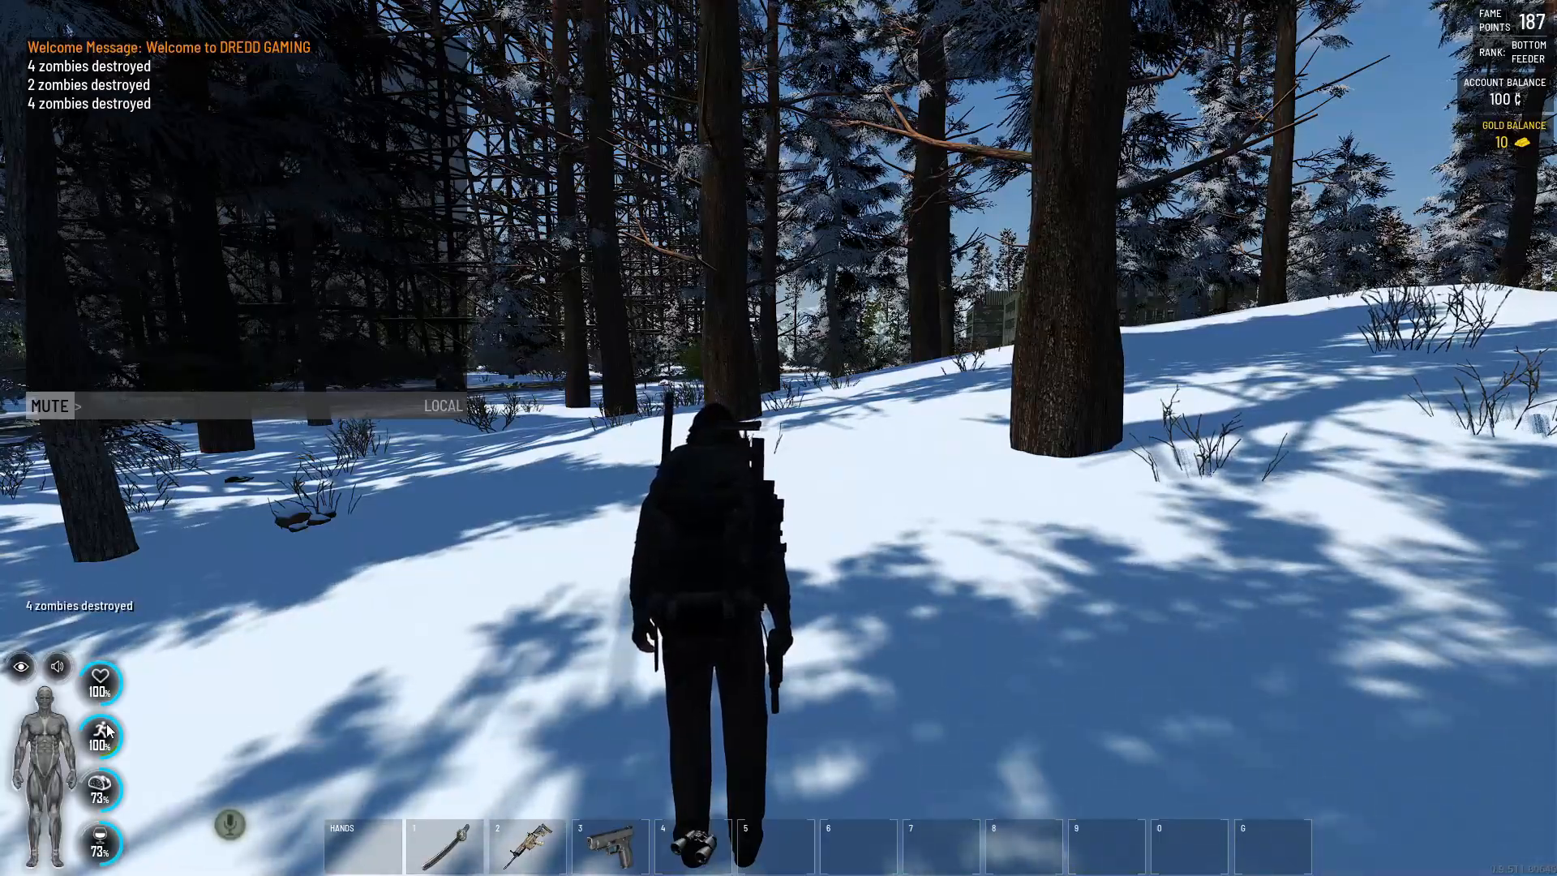
{"action": "key", "text": "Escape"}
- Run through the snowy forest into the abandoned building and search the tall wooden crate beside the brown chairs
{"action": "key", "text": "shift+w"}
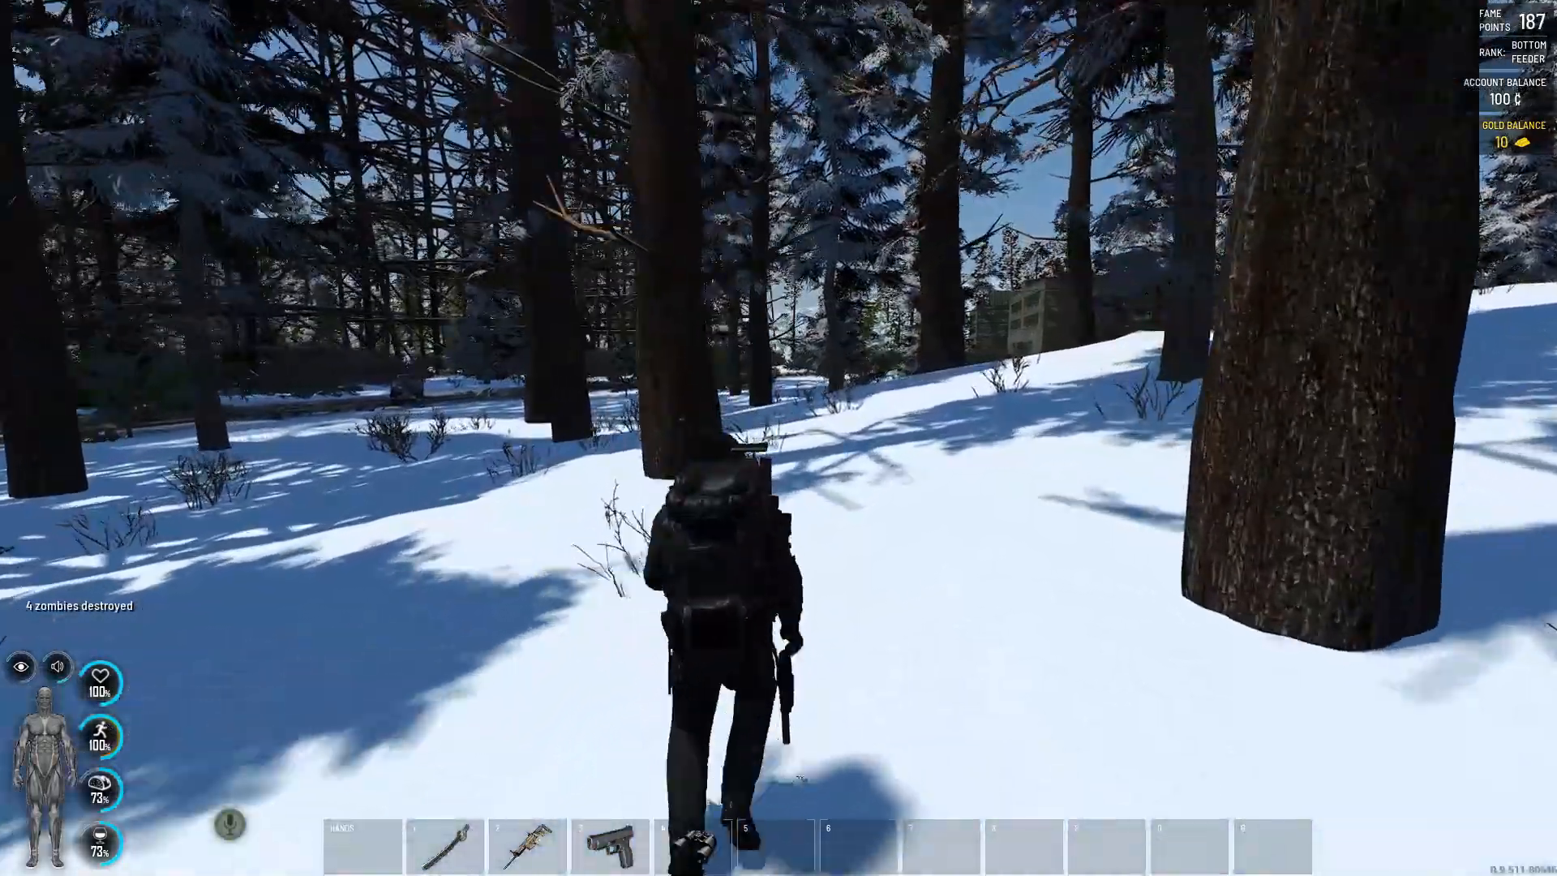
{"action": "key", "text": "w"}
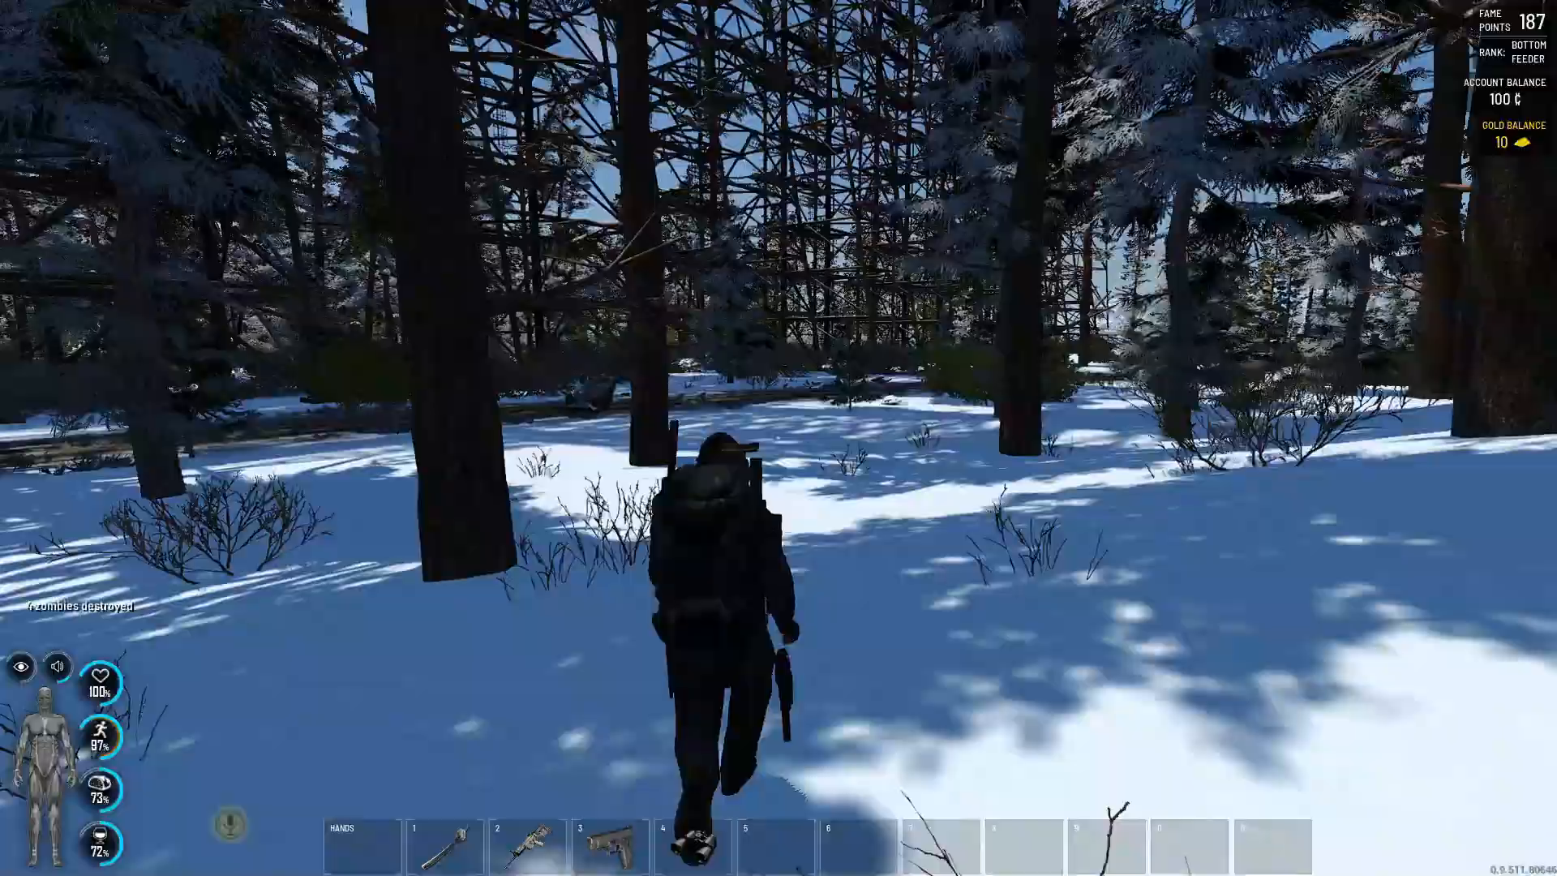
{"action": "key", "text": "w"}
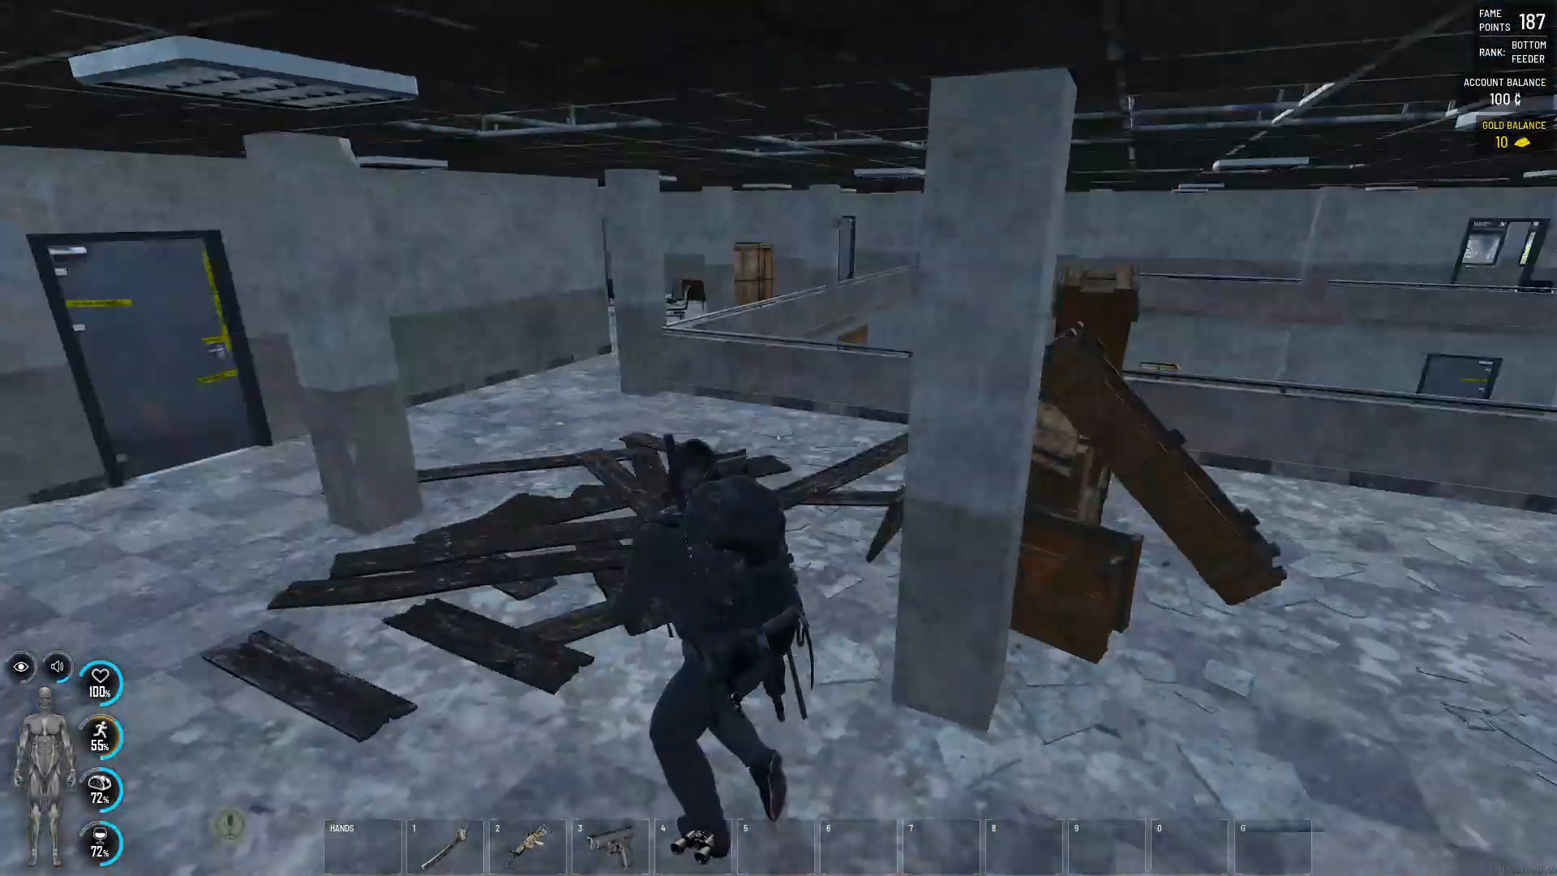
{"action": "key", "text": "w"}
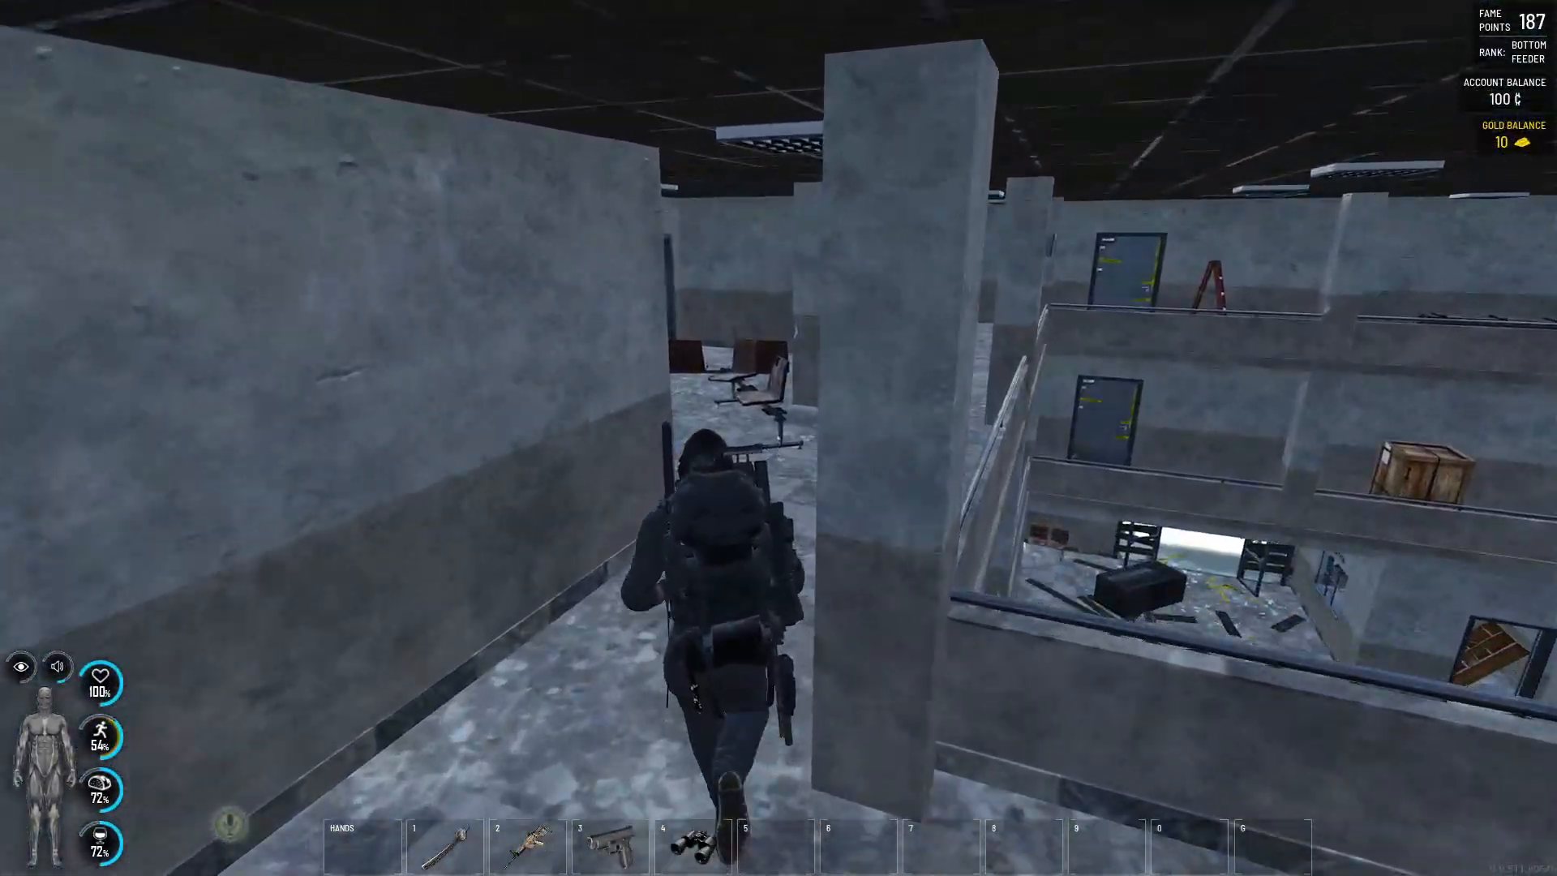
{"action": "key", "text": "w"}
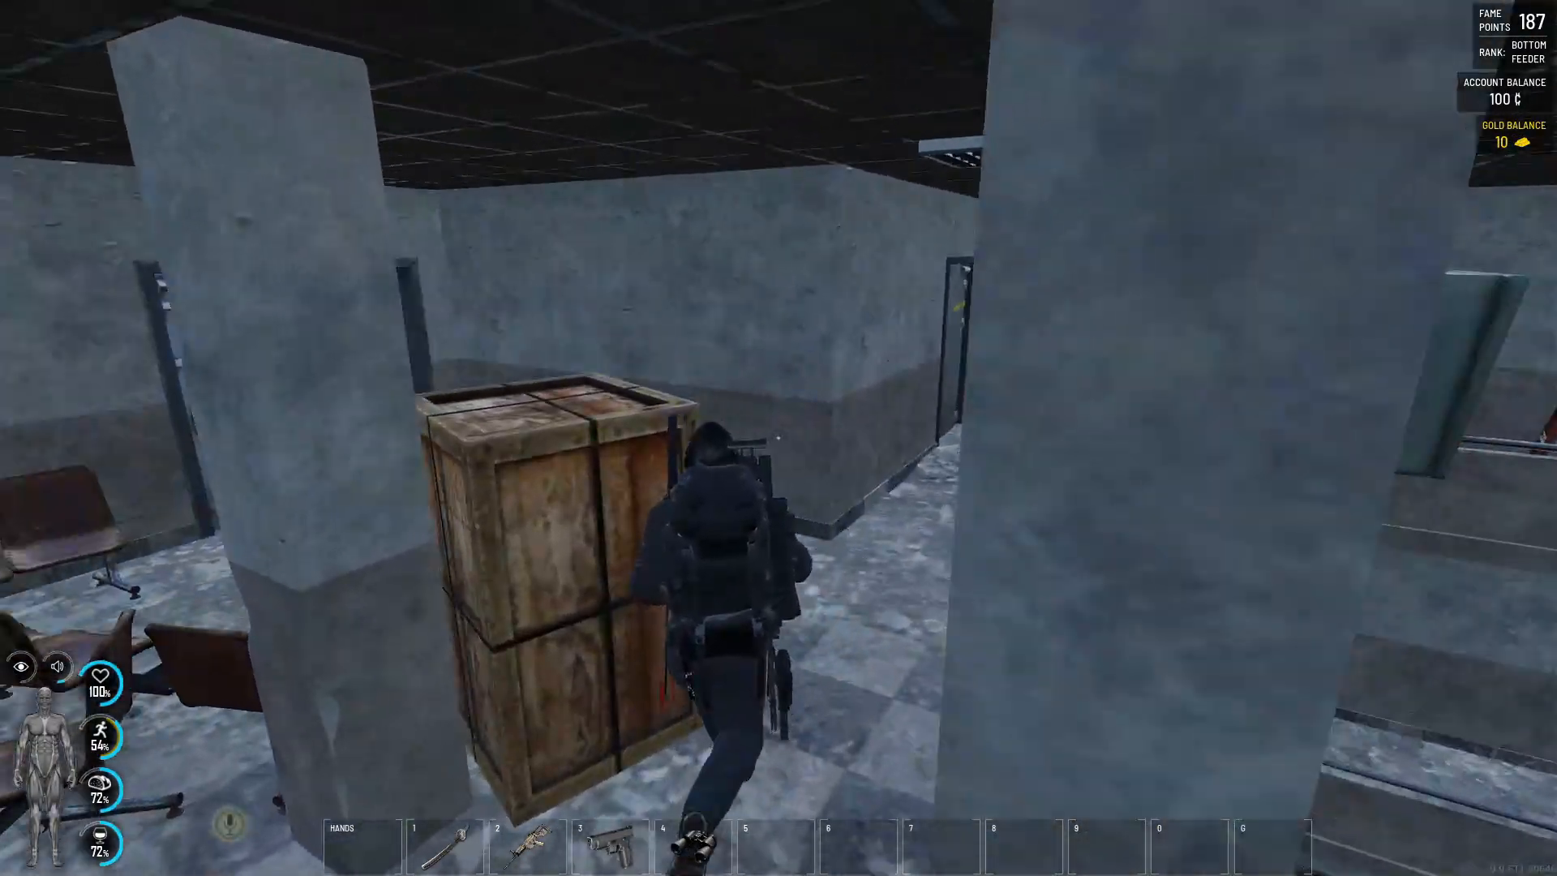
{"action": "key", "text": "w"}
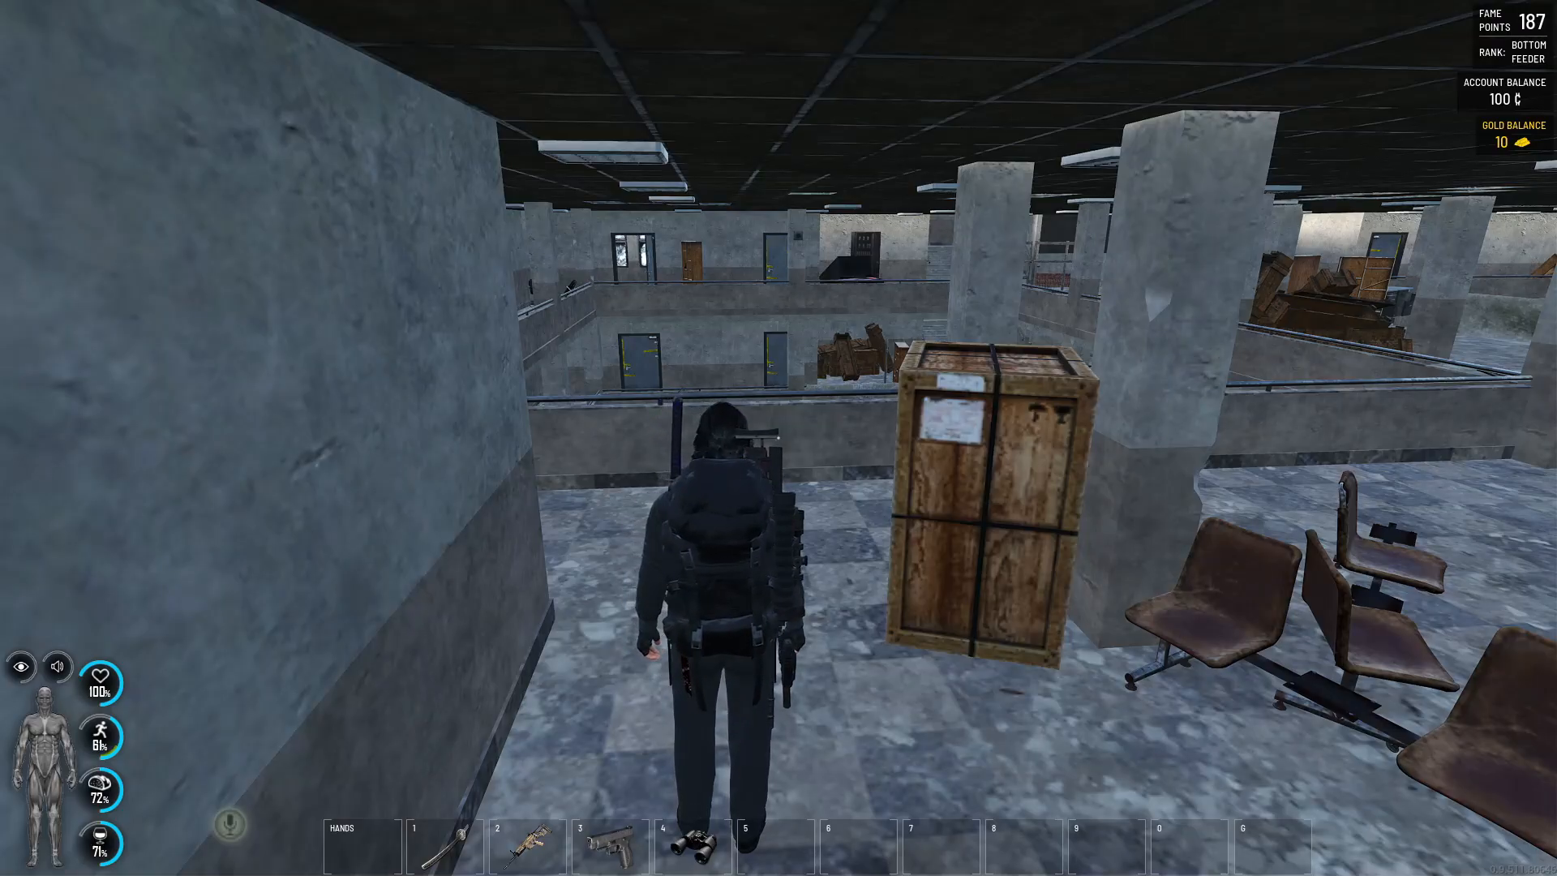
{"action": "key", "text": "w"}
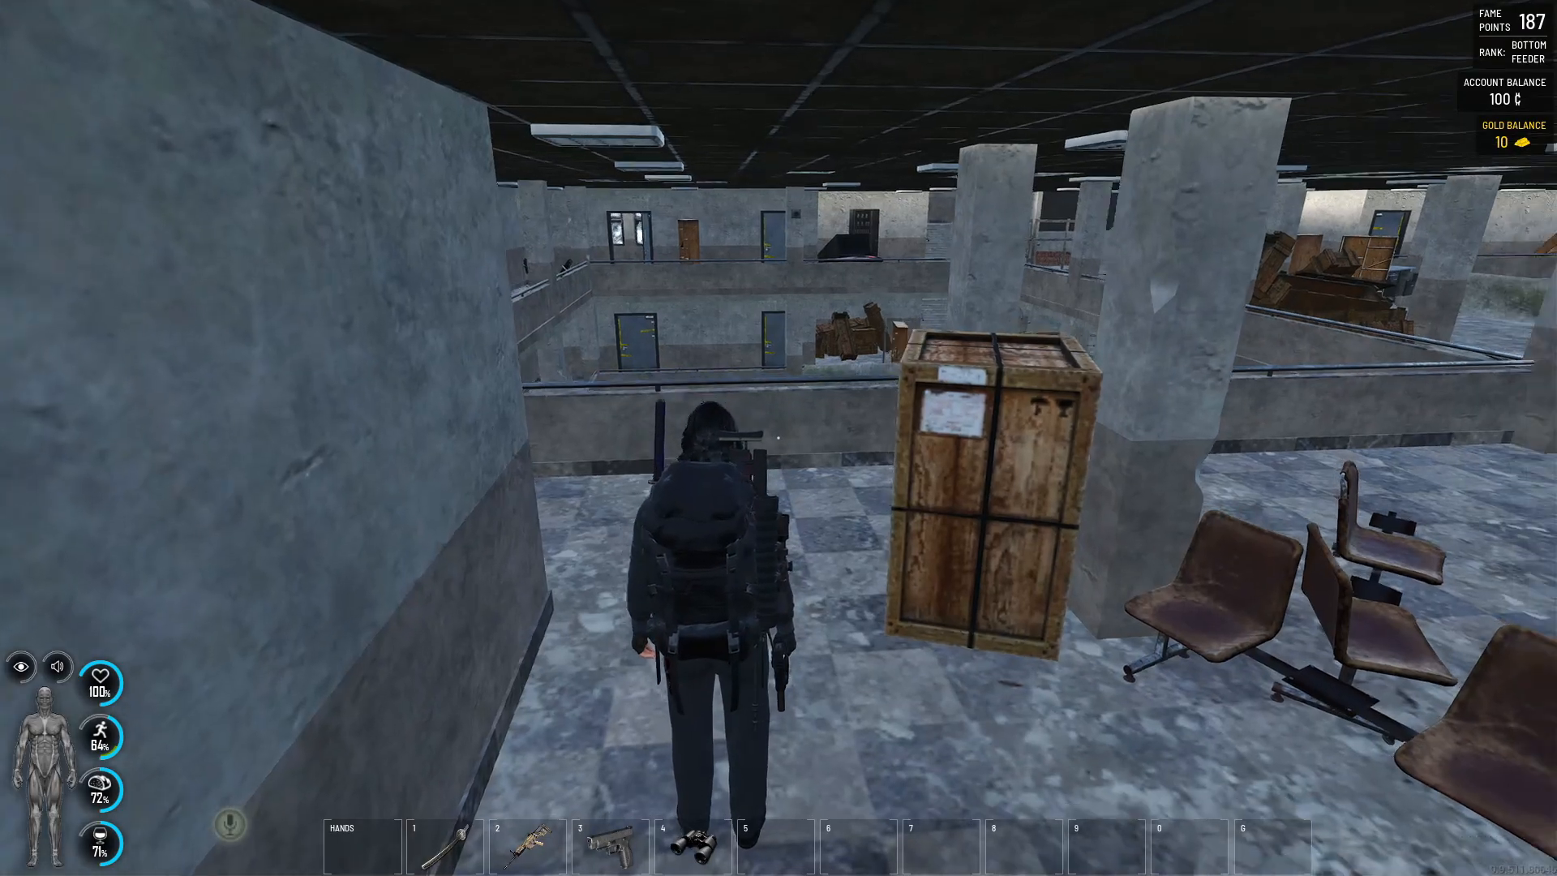
{"action": "key", "text": "f"}
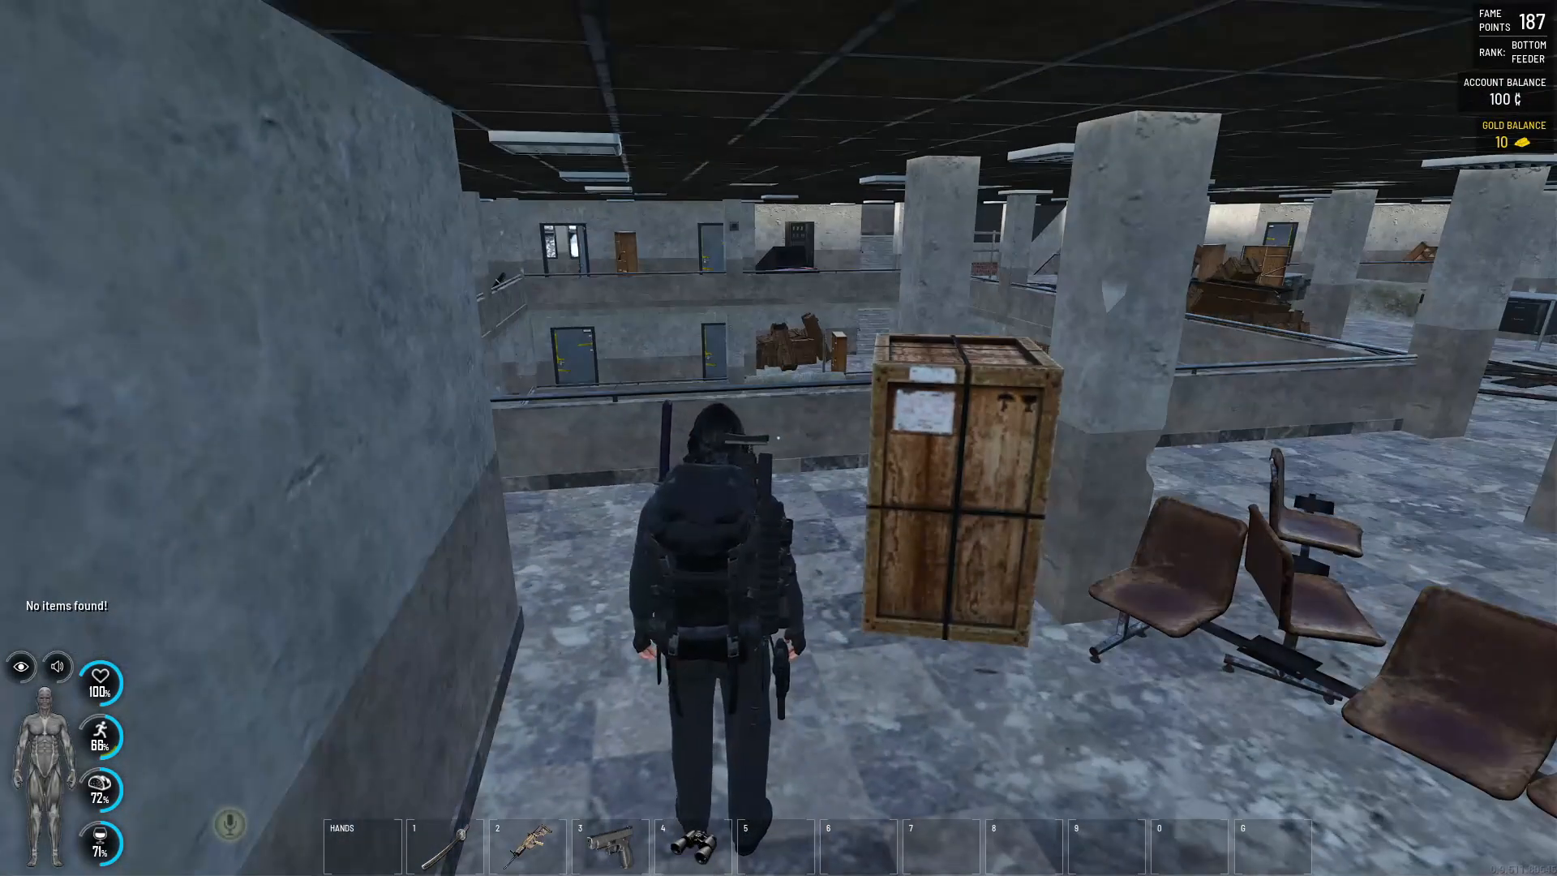
{"action": "key", "text": "d"}
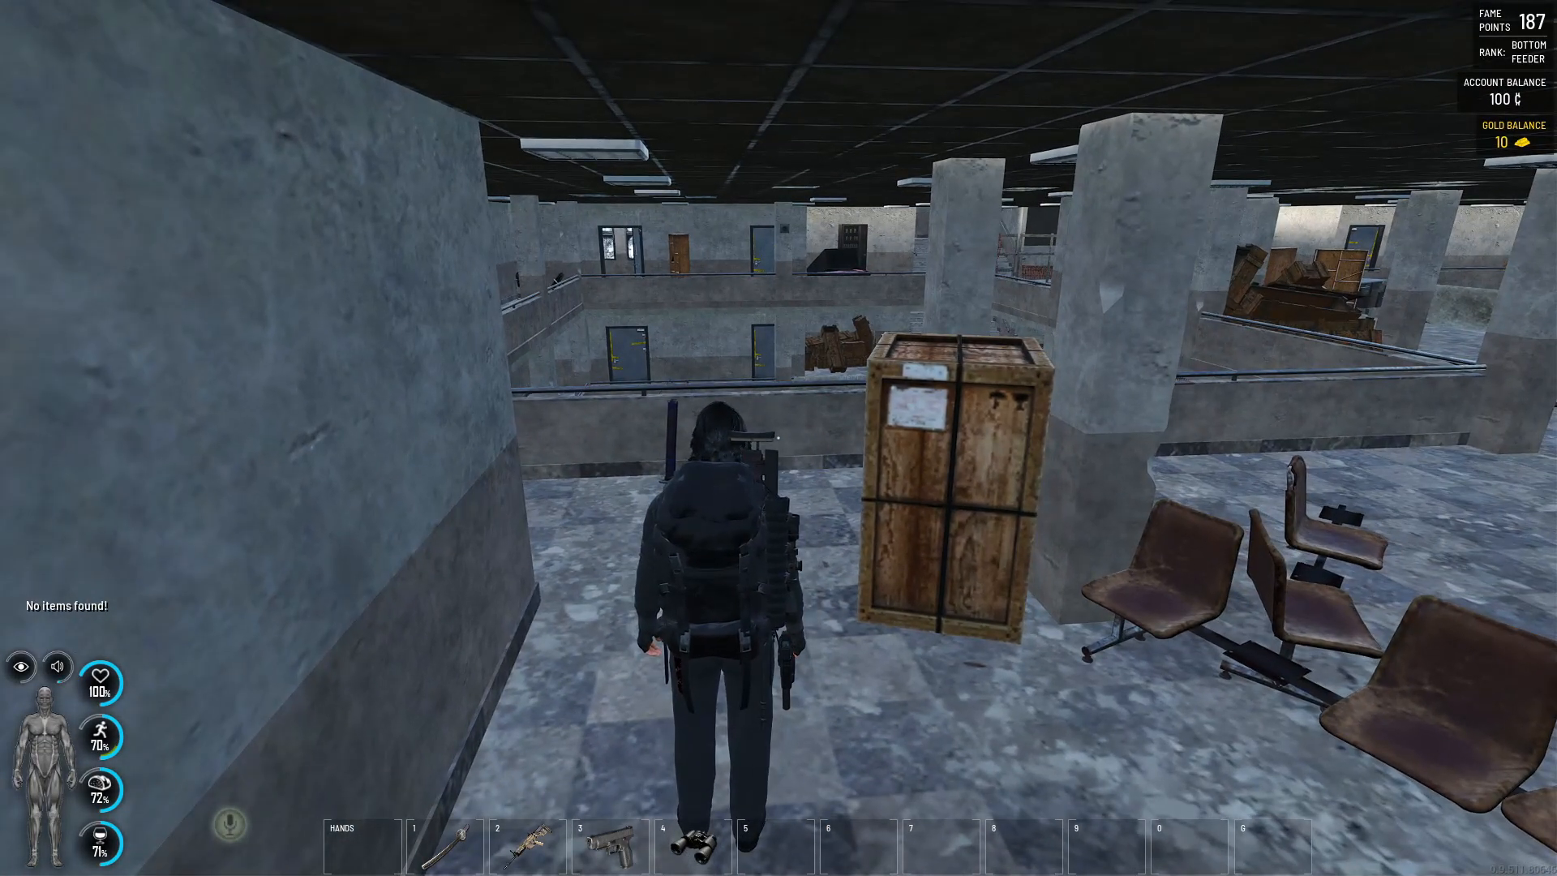
- Run the chat command #SetShouldPrintExamineSpawnerPresets true and search the wooden crate again to print its spawner preset
{"action": "key", "text": "Return"}
{"action": "type", "text": "#"}
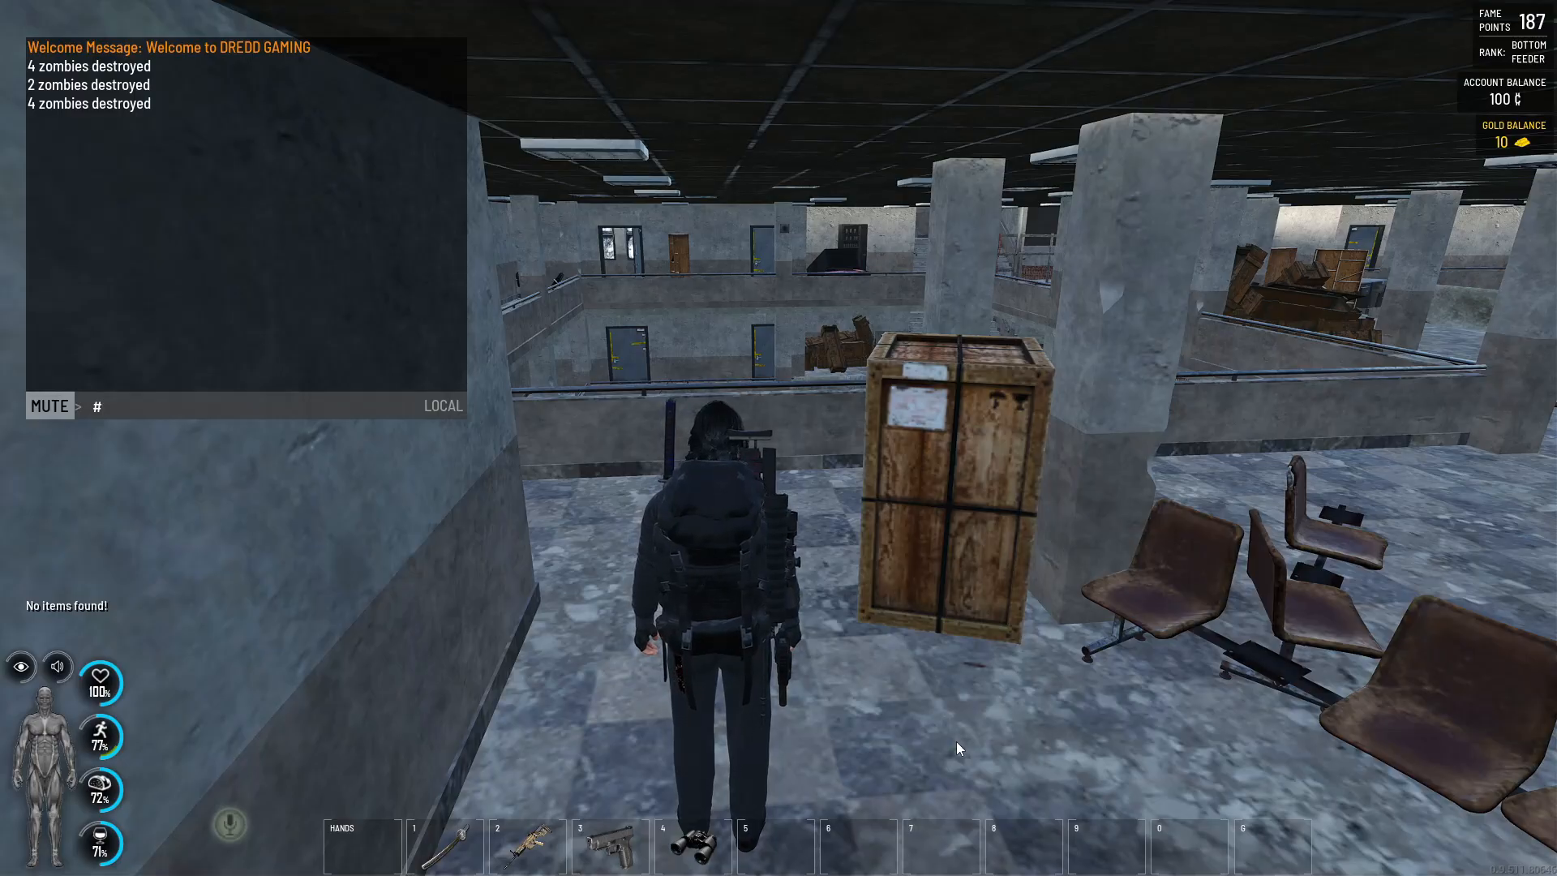
{"action": "type", "text": "sp"}
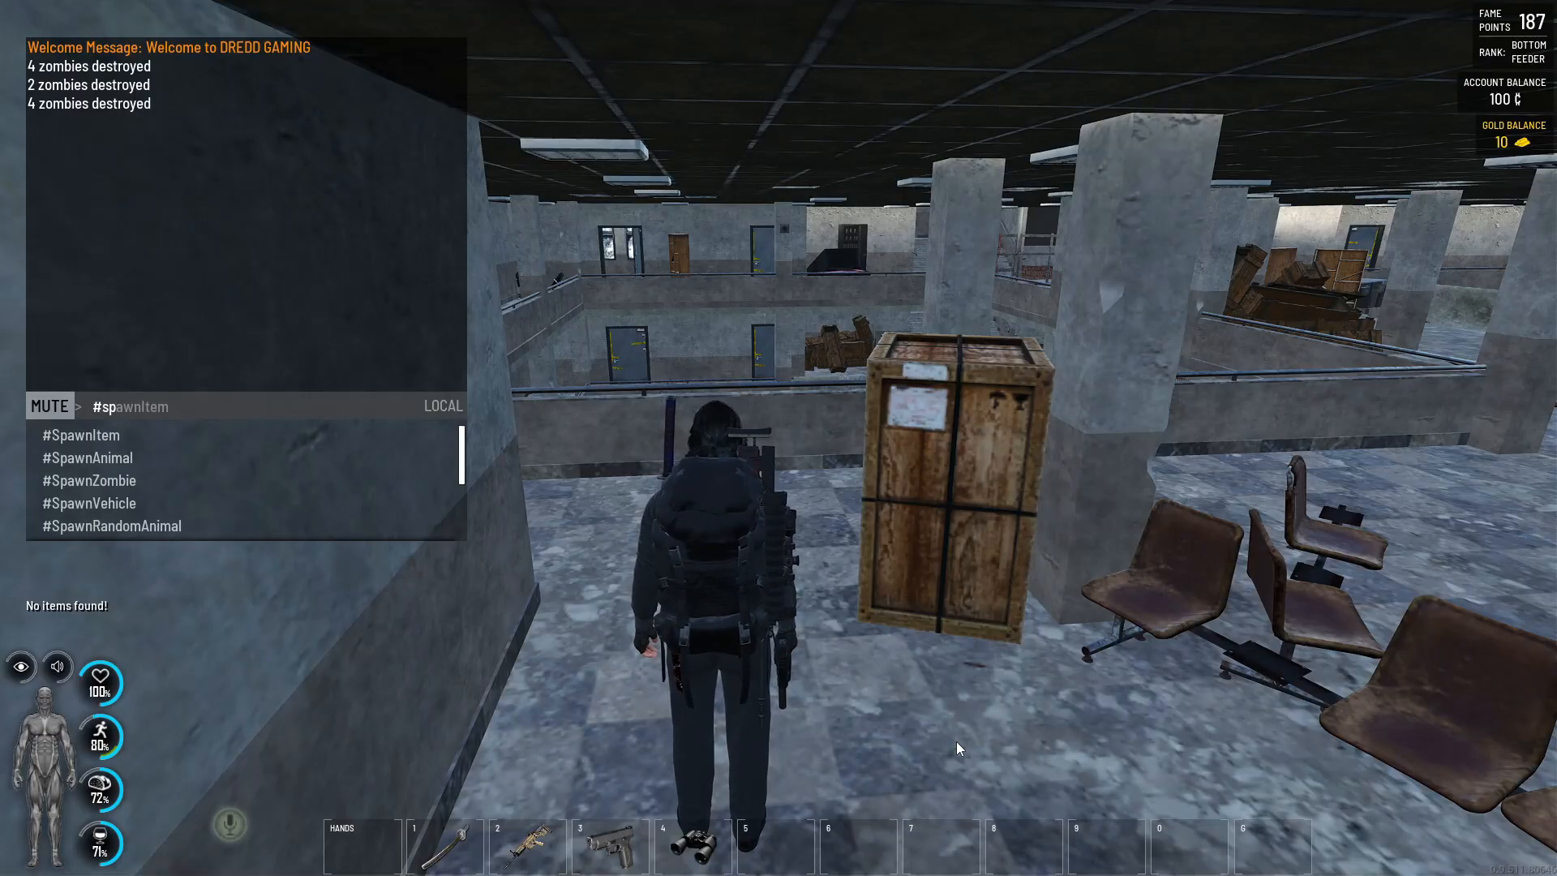
{"action": "type", "text": "awner"}
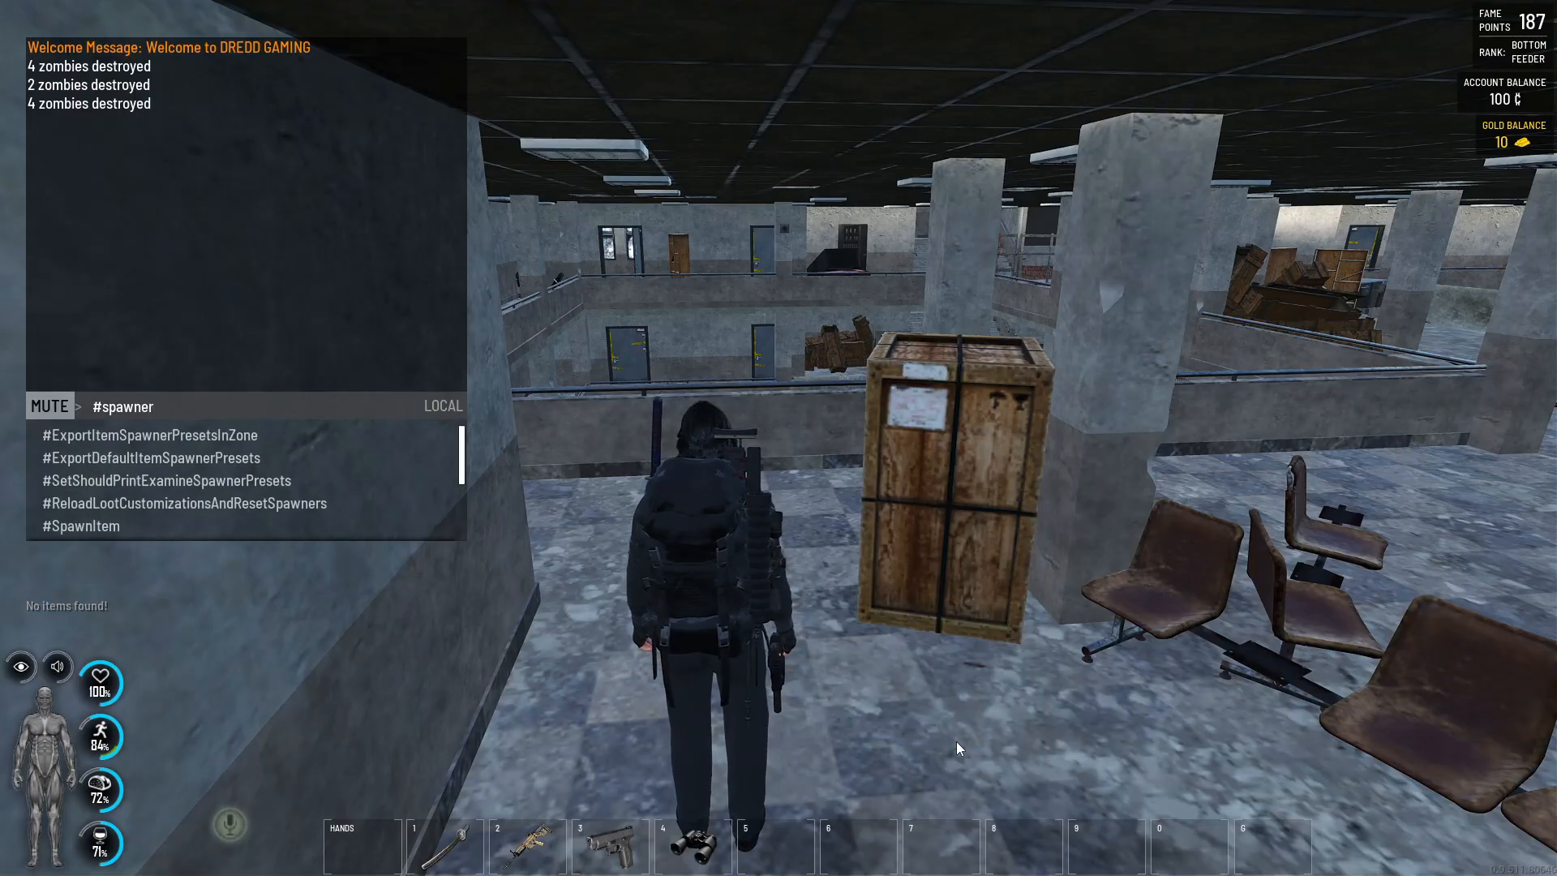
{"action": "key", "text": "Down"}
{"action": "key", "text": "Down"}
{"action": "key", "text": "Down"}
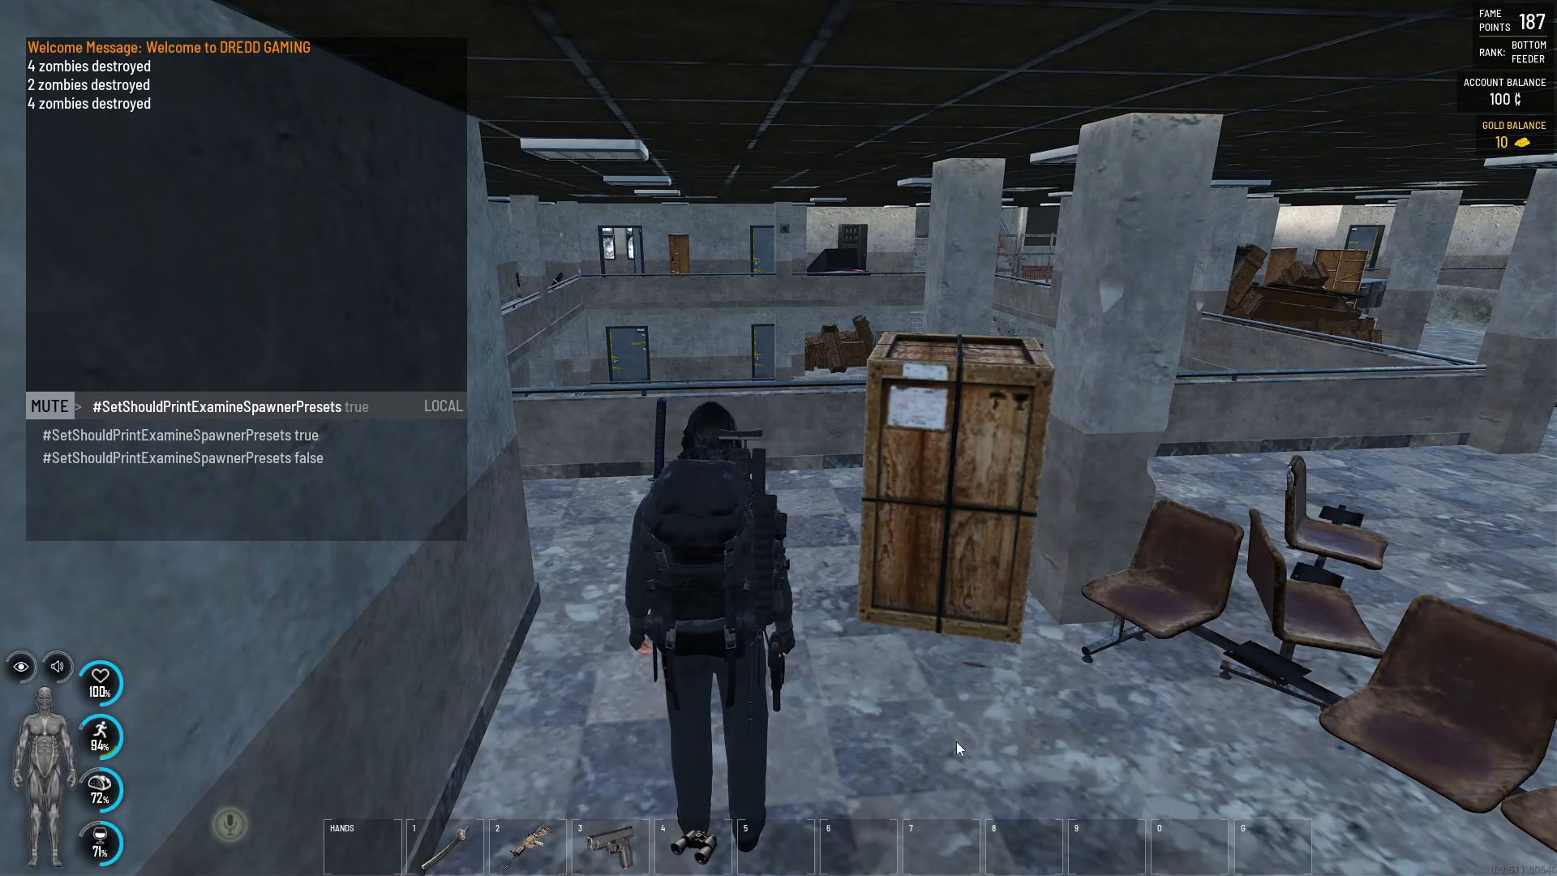
{"action": "key", "text": "Down"}
{"action": "key", "text": "Return"}
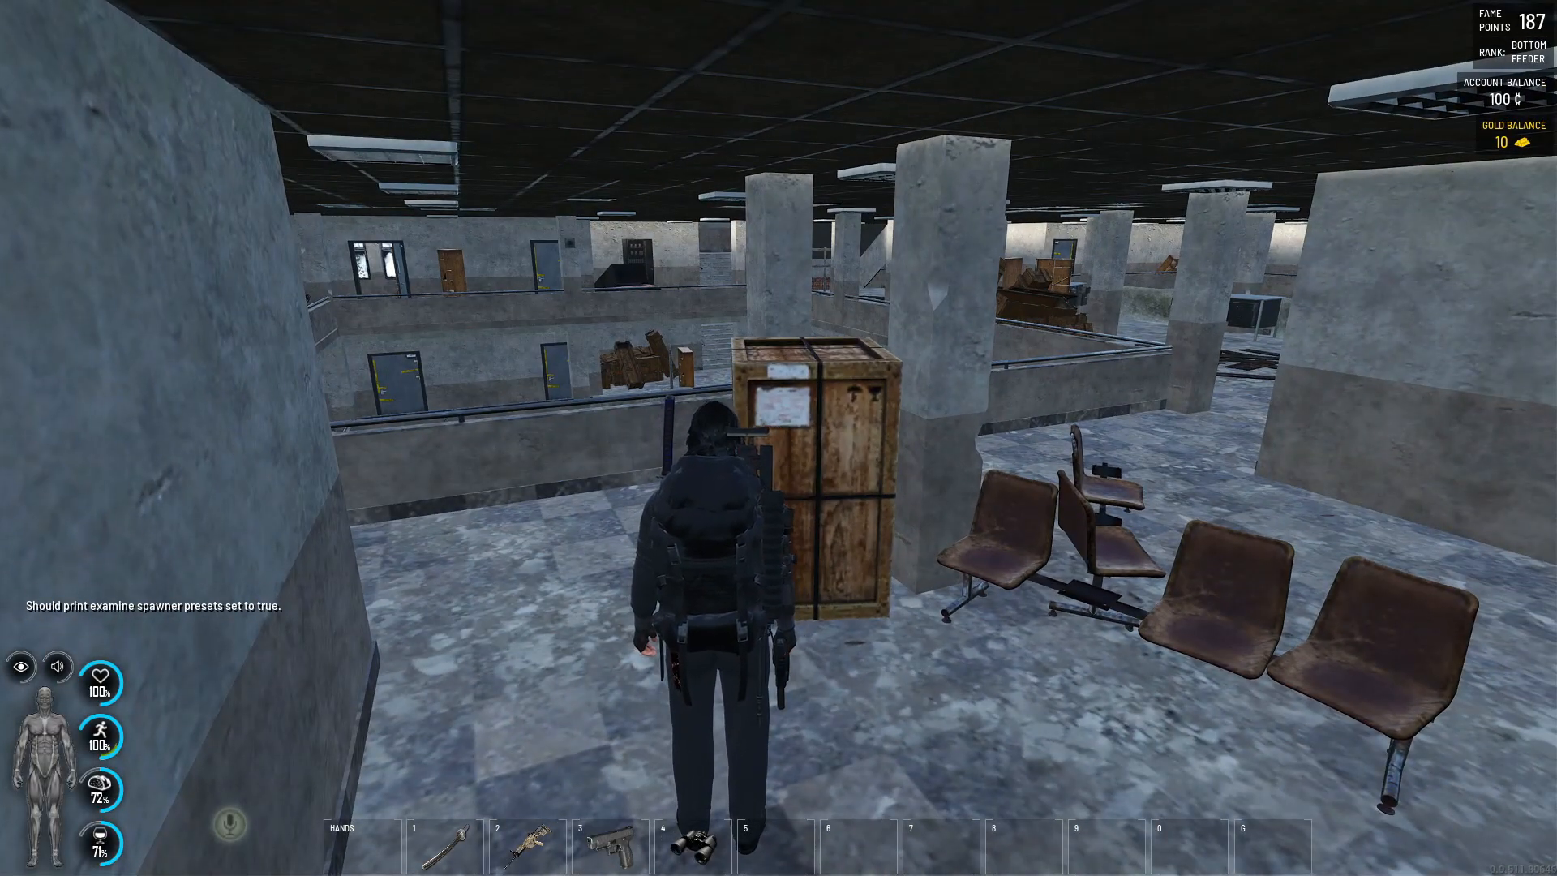
{"action": "key", "text": "f"}
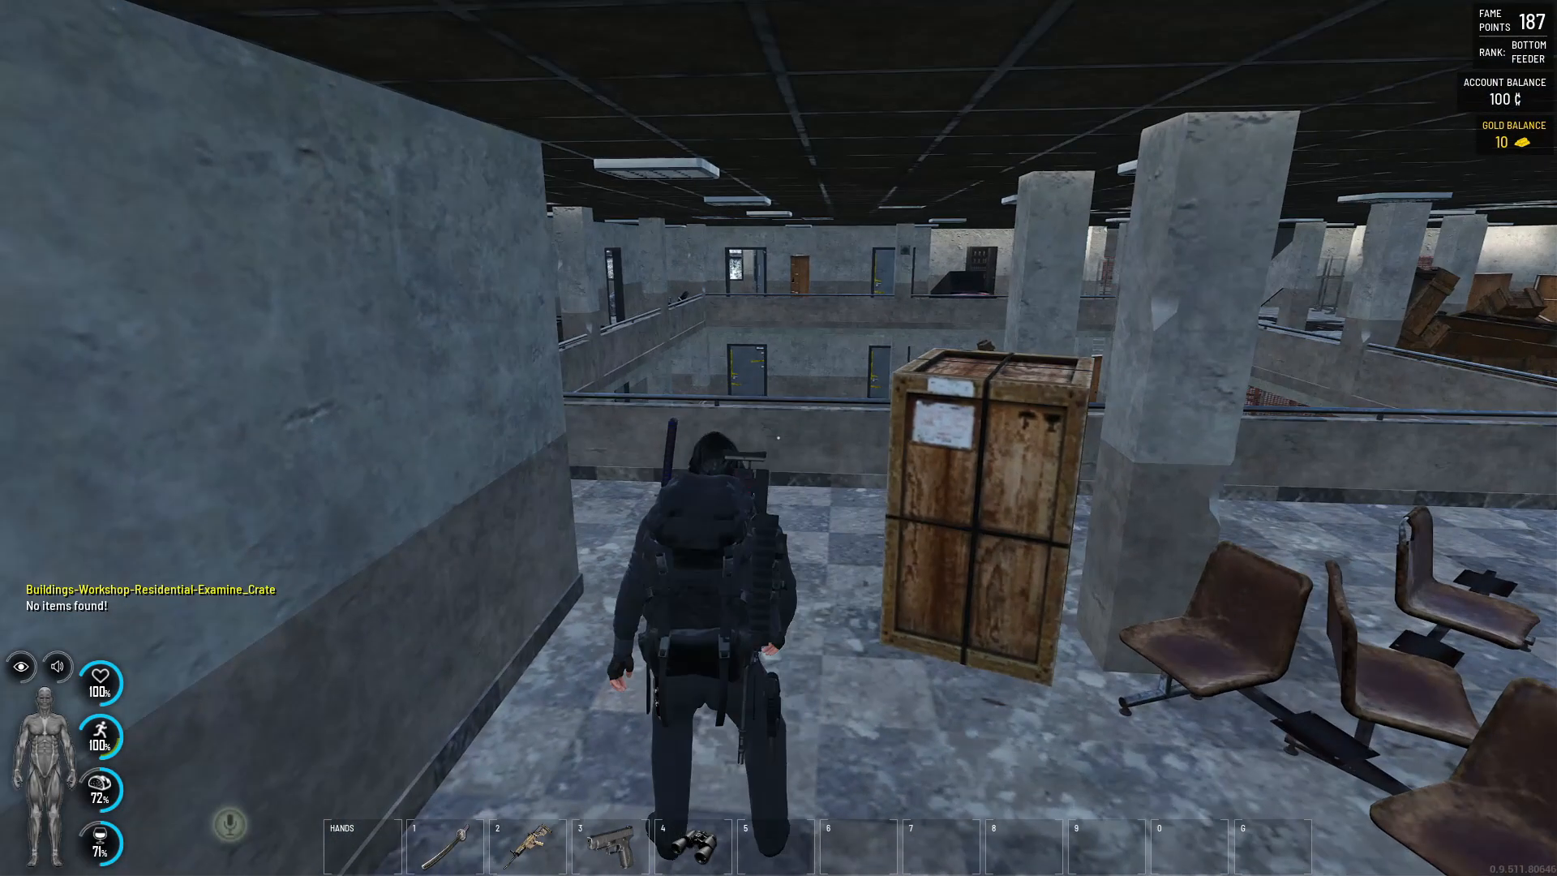
{"action": "key", "text": "a"}
- Export the sector's spawner presets with the chat command #ExportItemSpawnerPresetsInZone D0 and return to the game
{"action": "key", "text": "Return"}
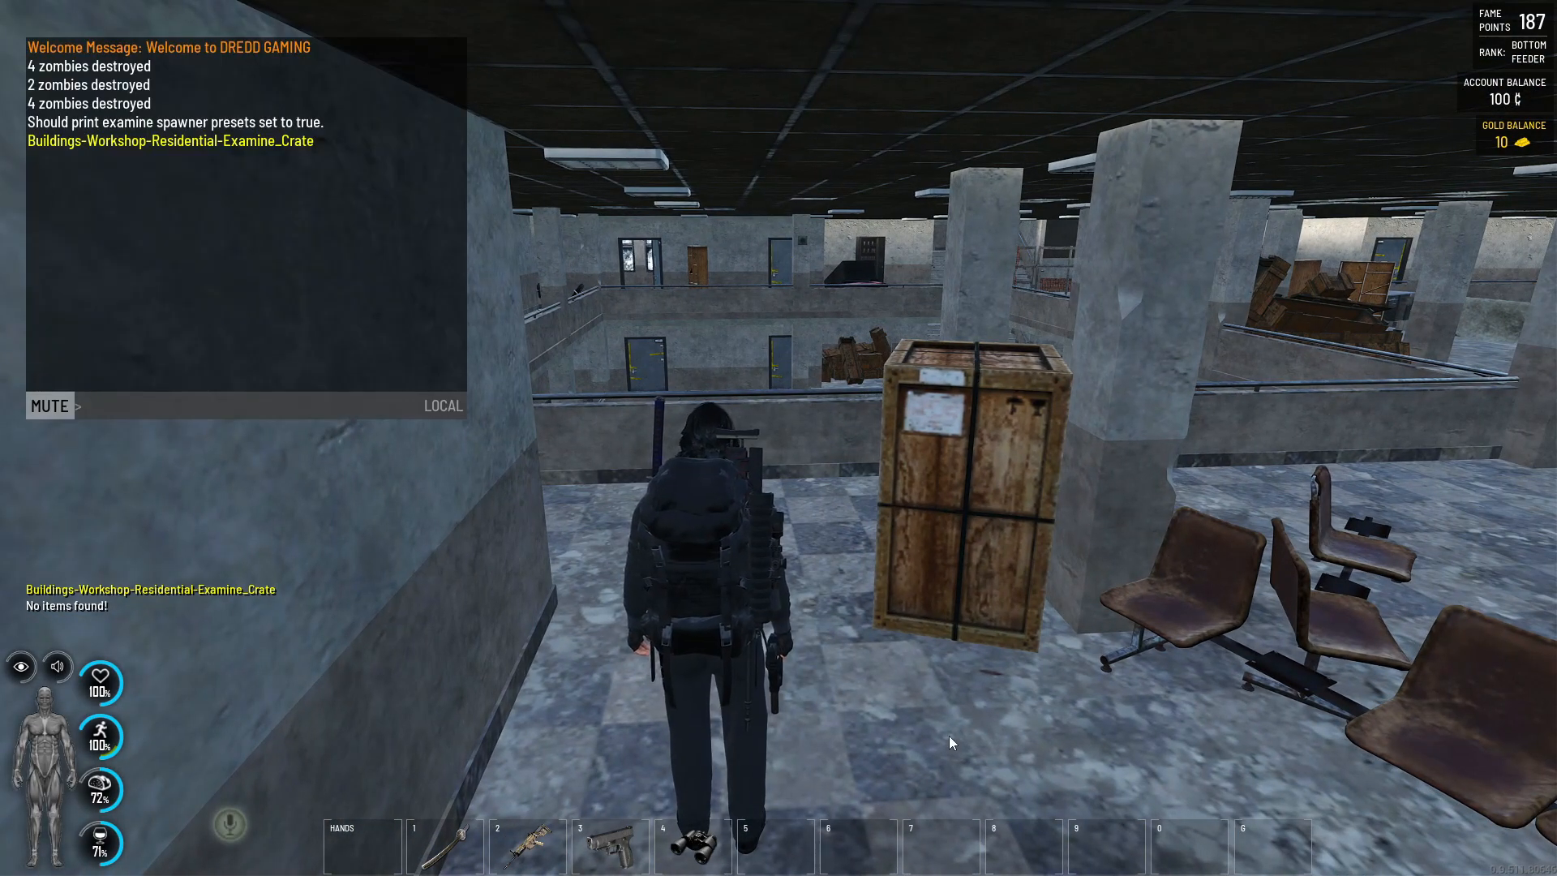
{"action": "type", "text": "#"}
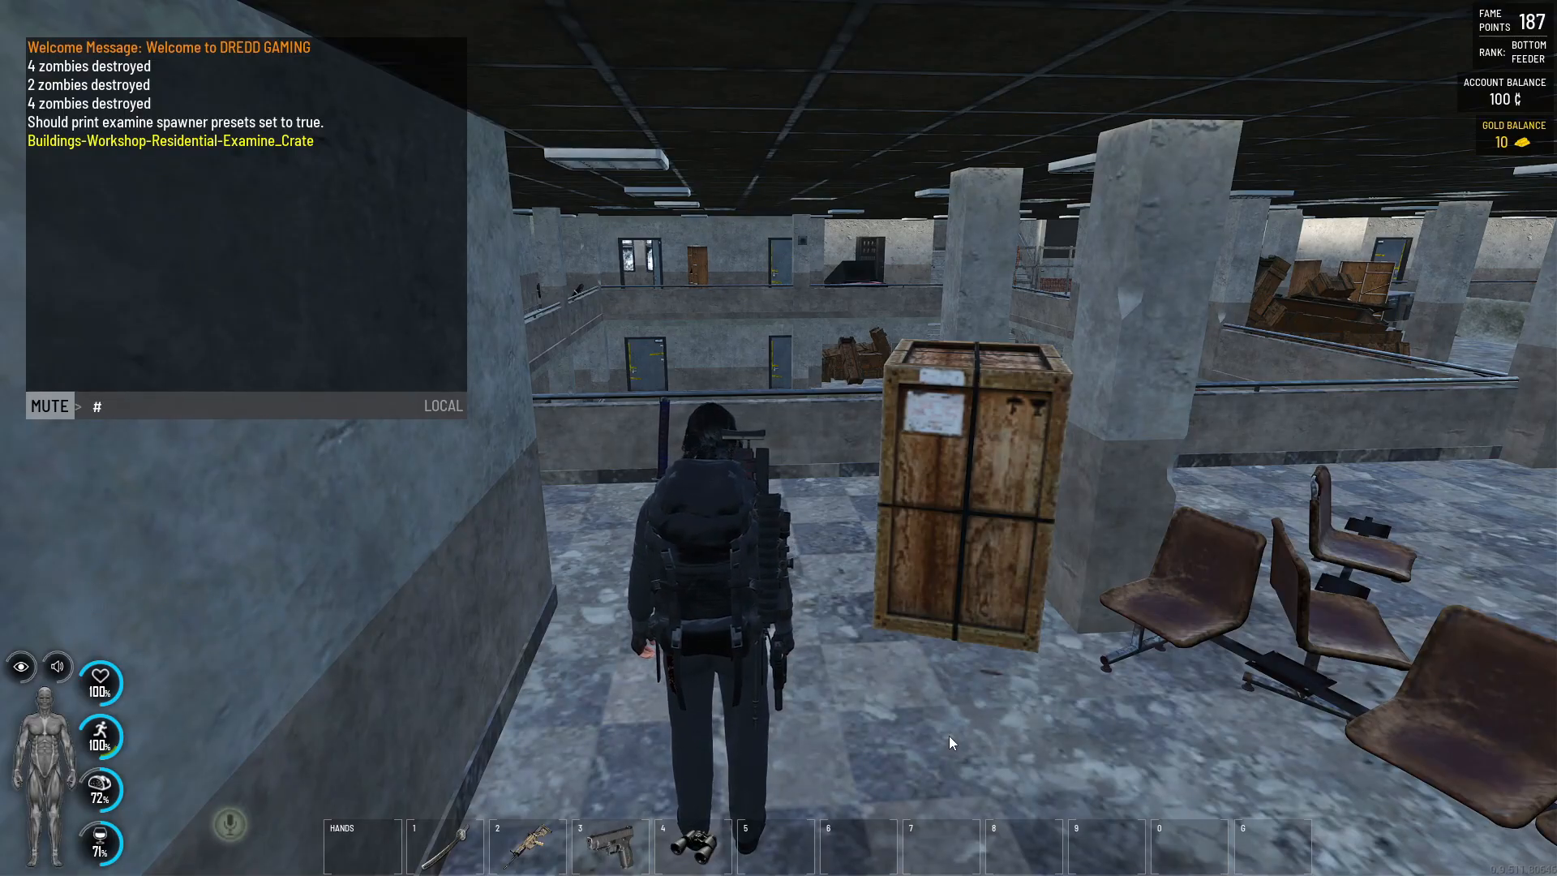
{"action": "type", "text": "exp"}
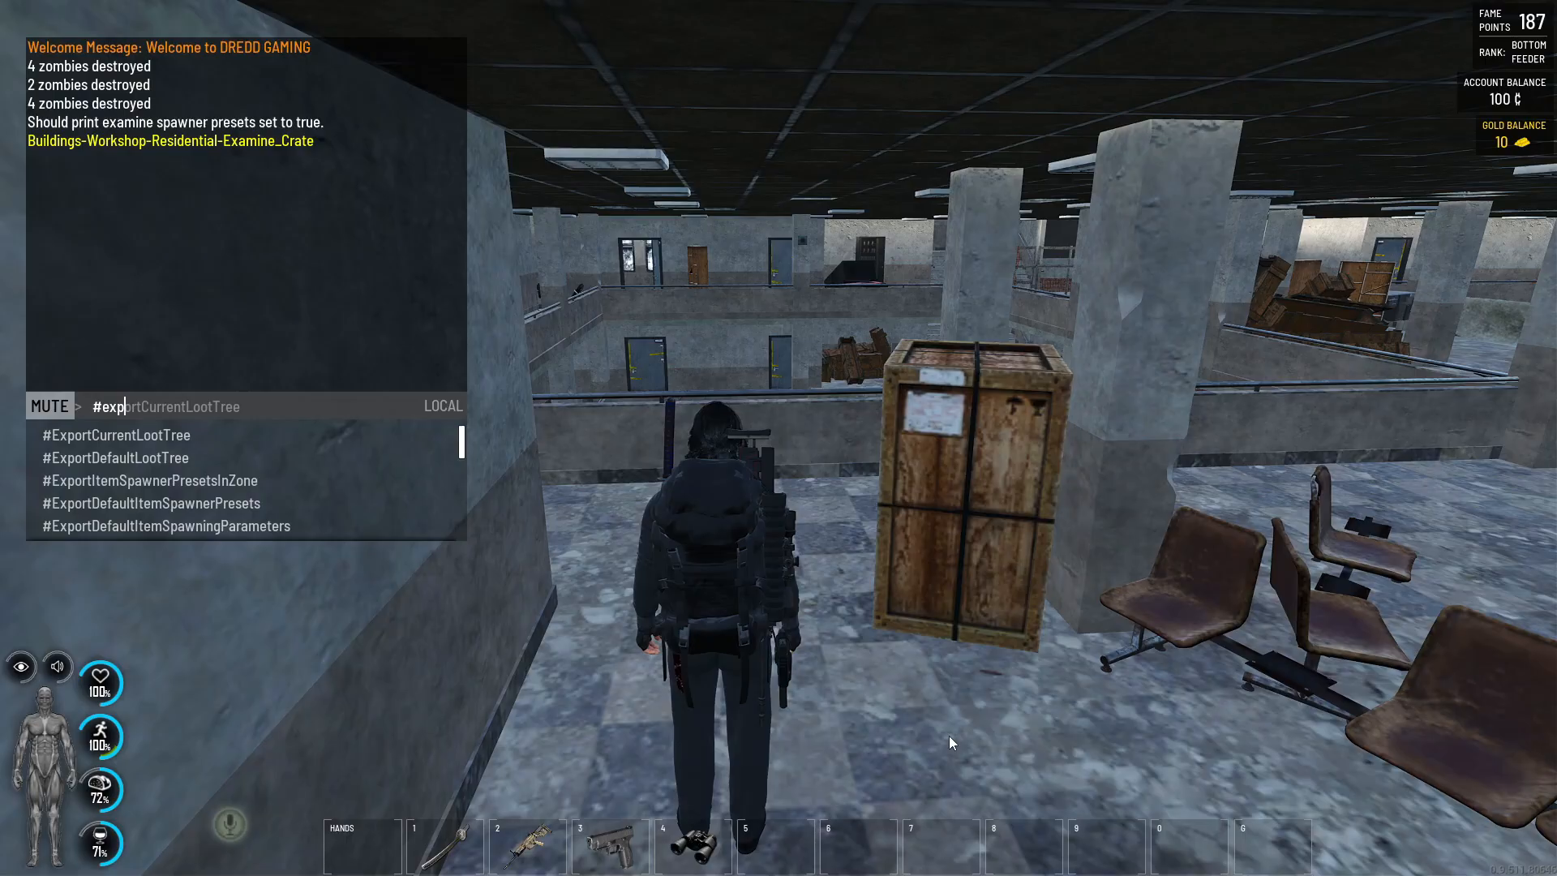
{"action": "key", "text": "Down"}
{"action": "key", "text": "Down"}
{"action": "key", "text": "Down"}
{"action": "key", "text": "Down"}
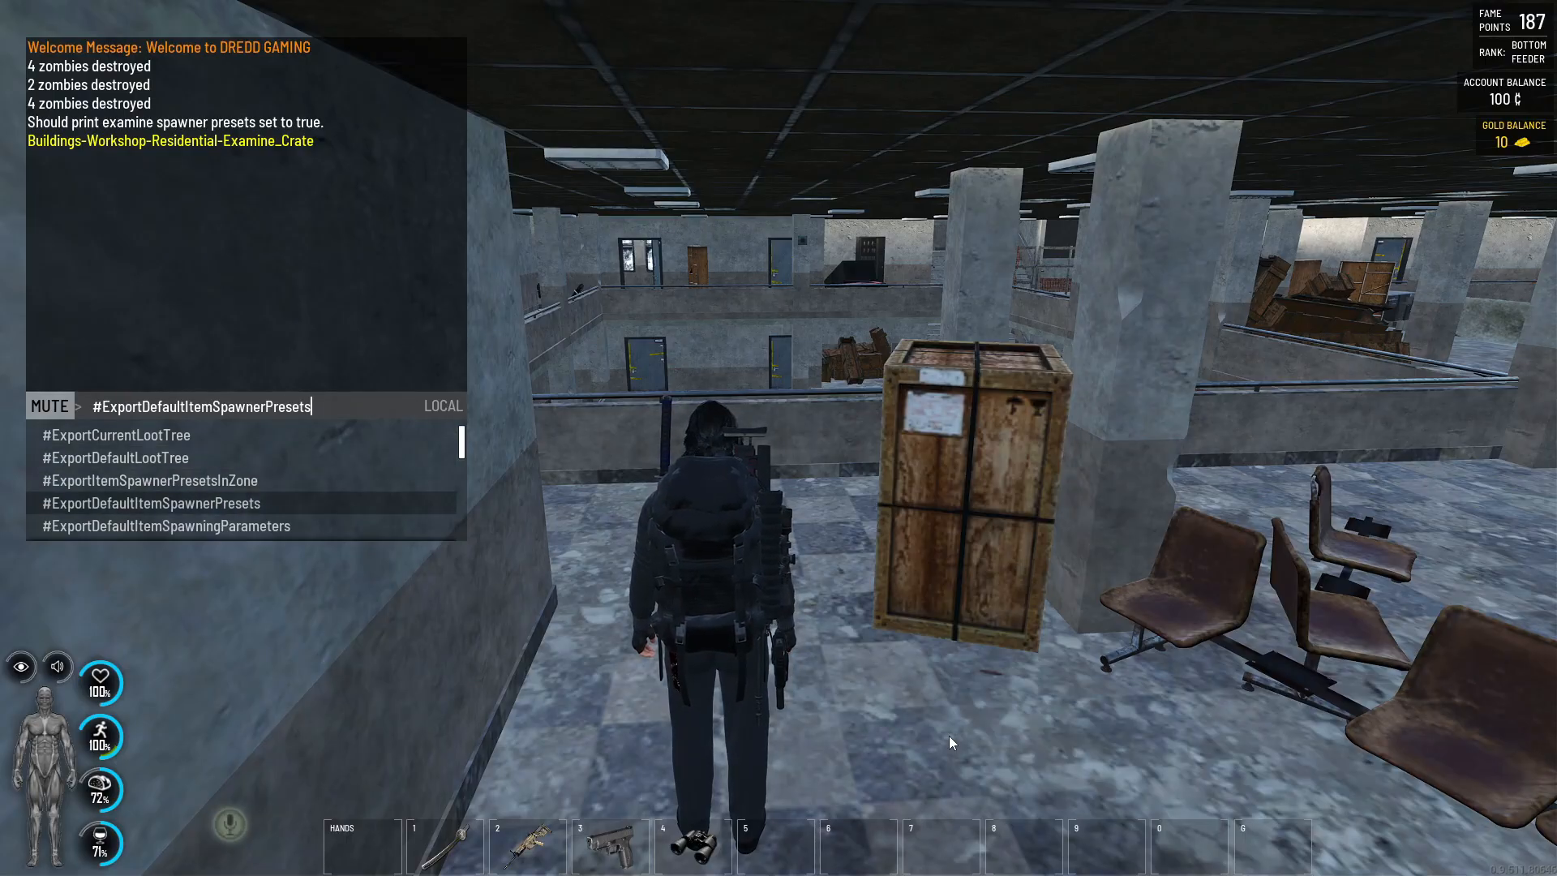
{"action": "key", "text": "Up"}
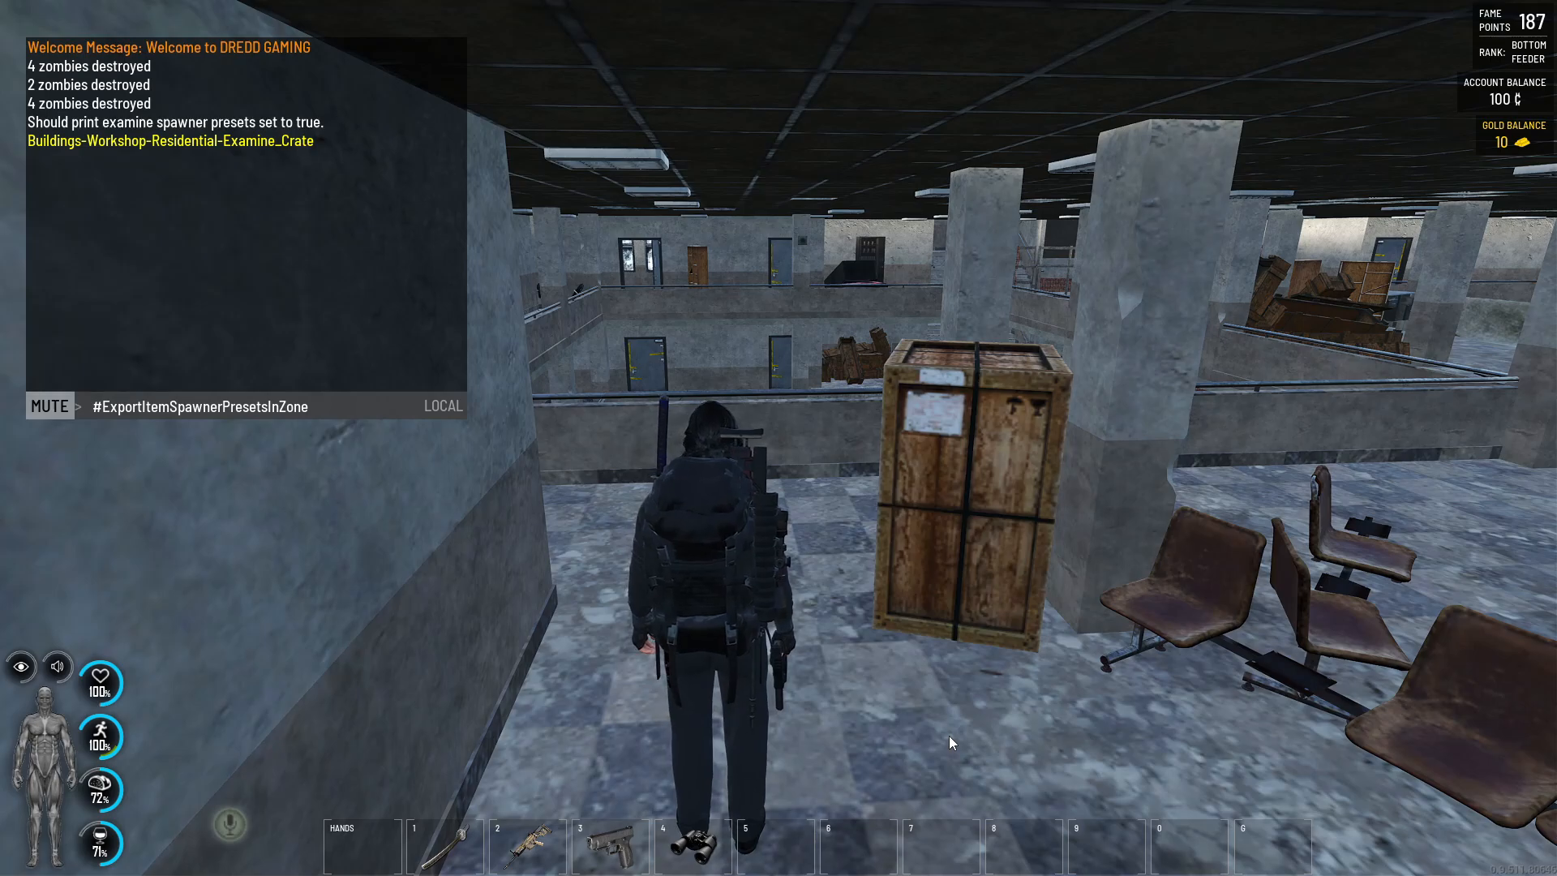
{"action": "type", "text": "D0"}
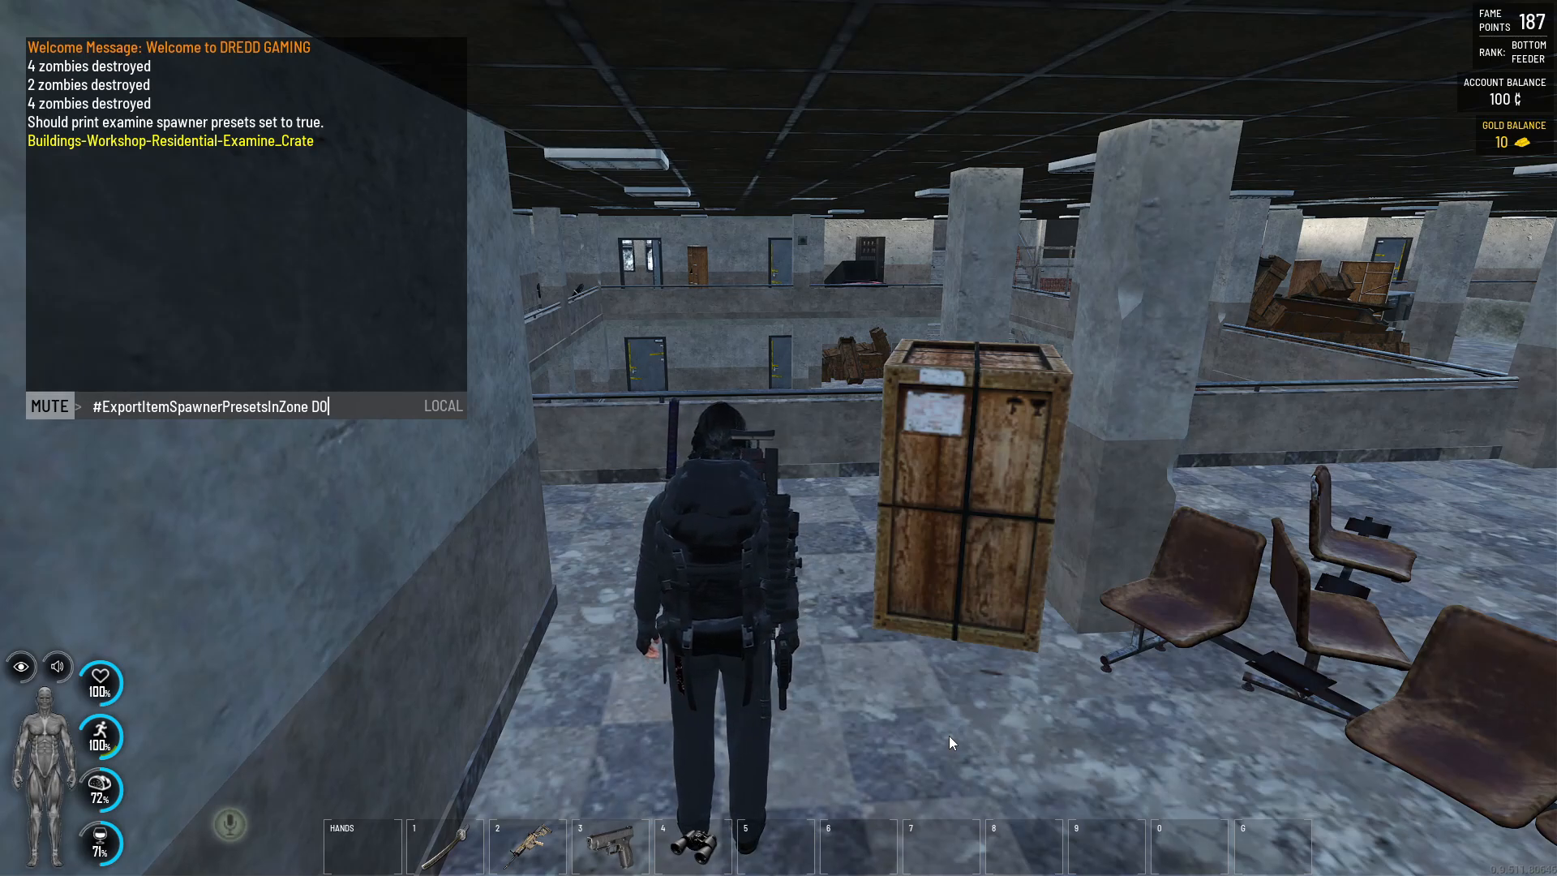
{"action": "key", "text": "Return"}
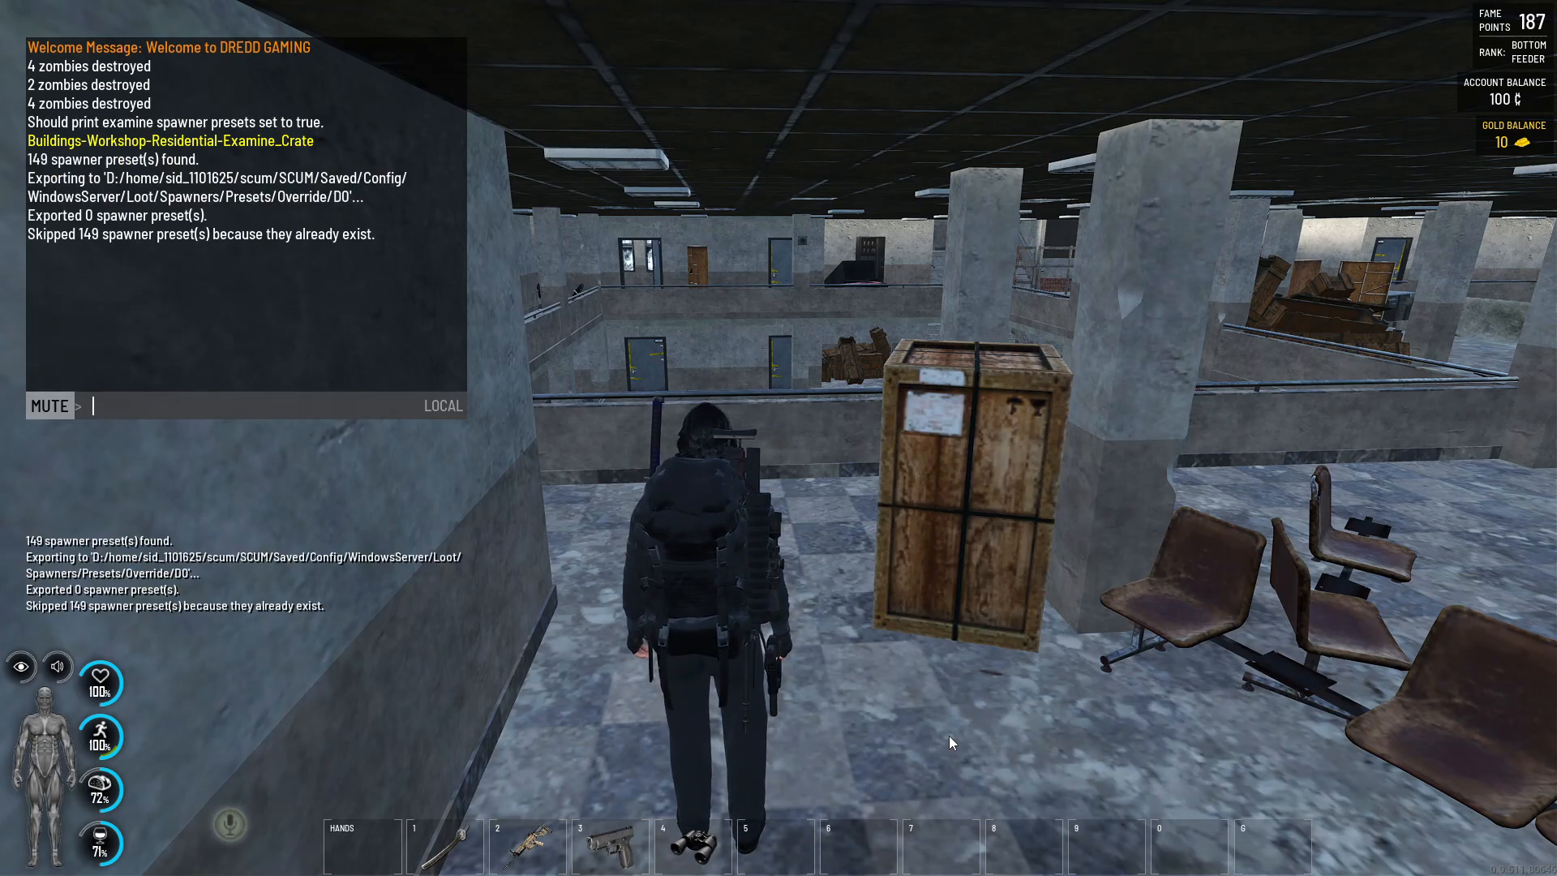
{"action": "key", "text": "Escape"}
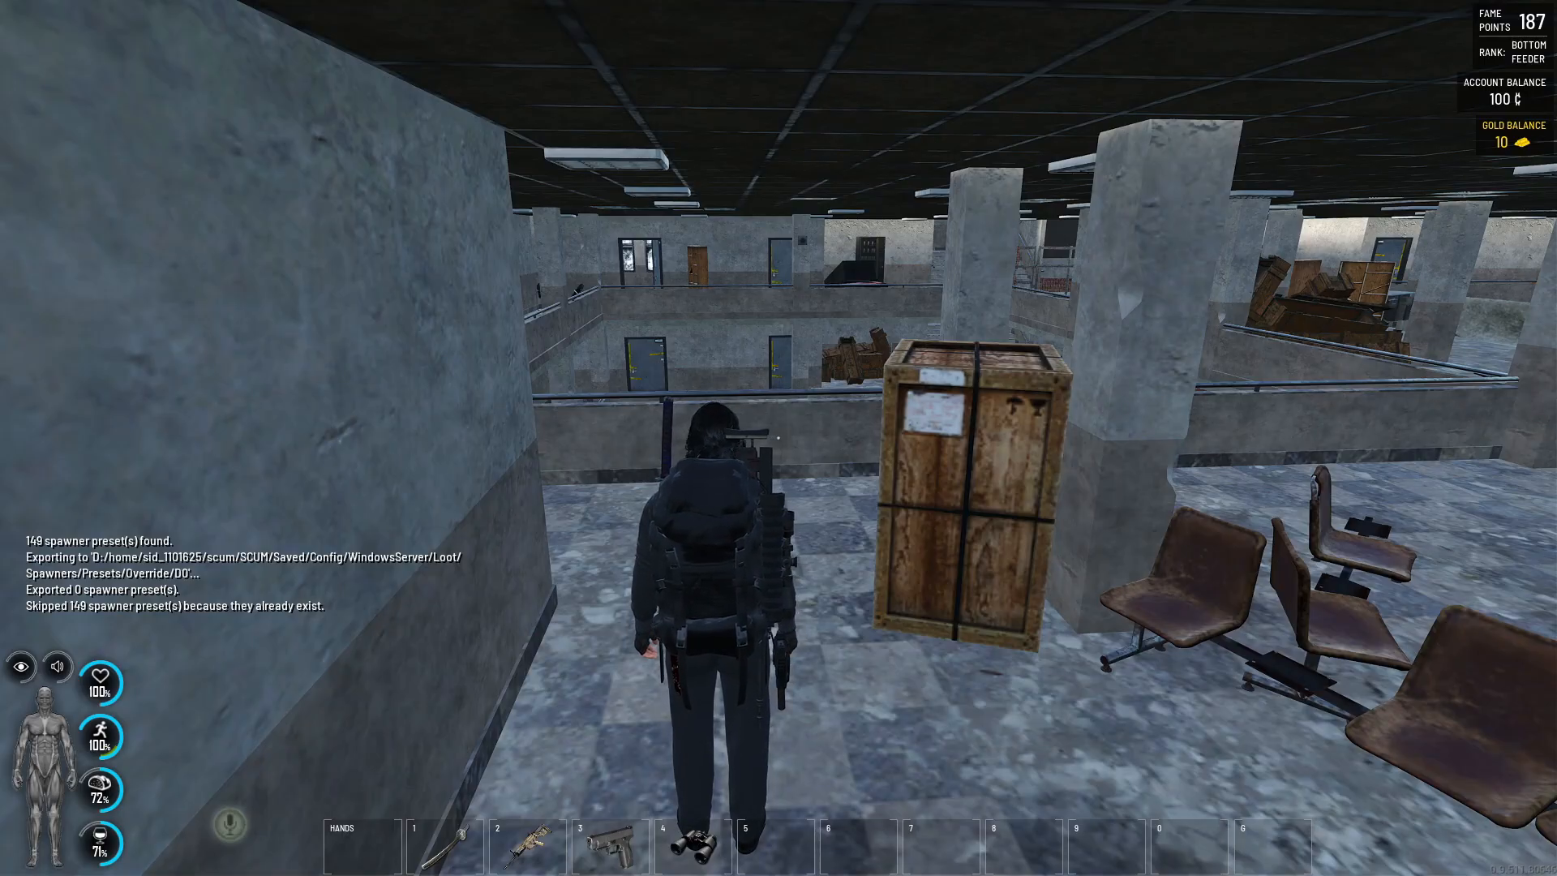
- Switch to the GPORTAL server panel in the browser and open the server's configuration files
{"action": "key", "text": "alt+Tab"}
{"action": "key", "text": "alt+Tab"}
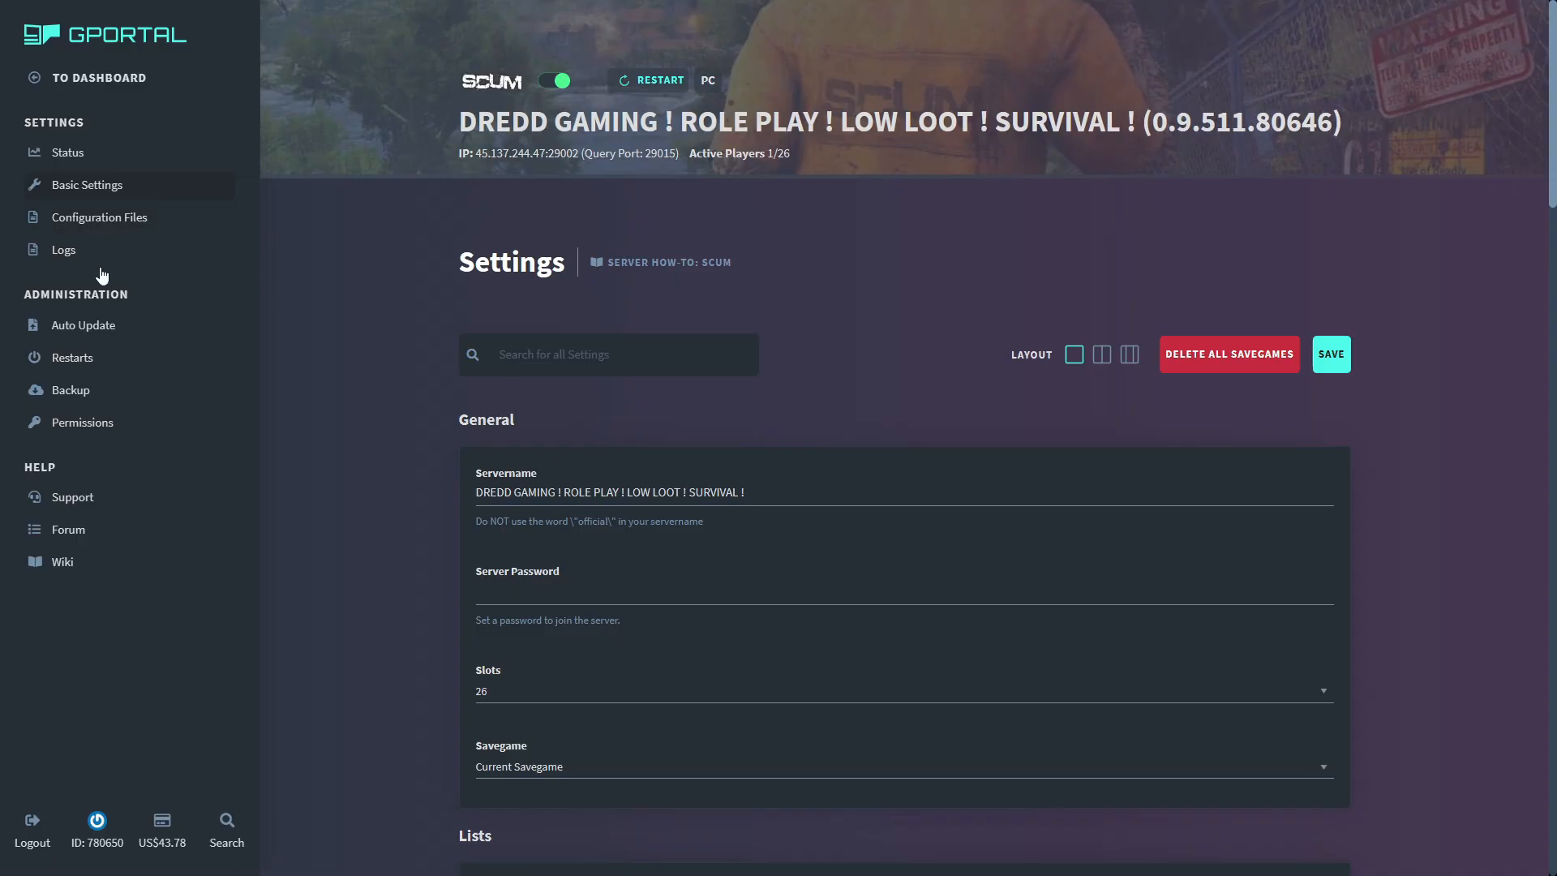
{"action": "left_click", "coordinate": [85, 227]}
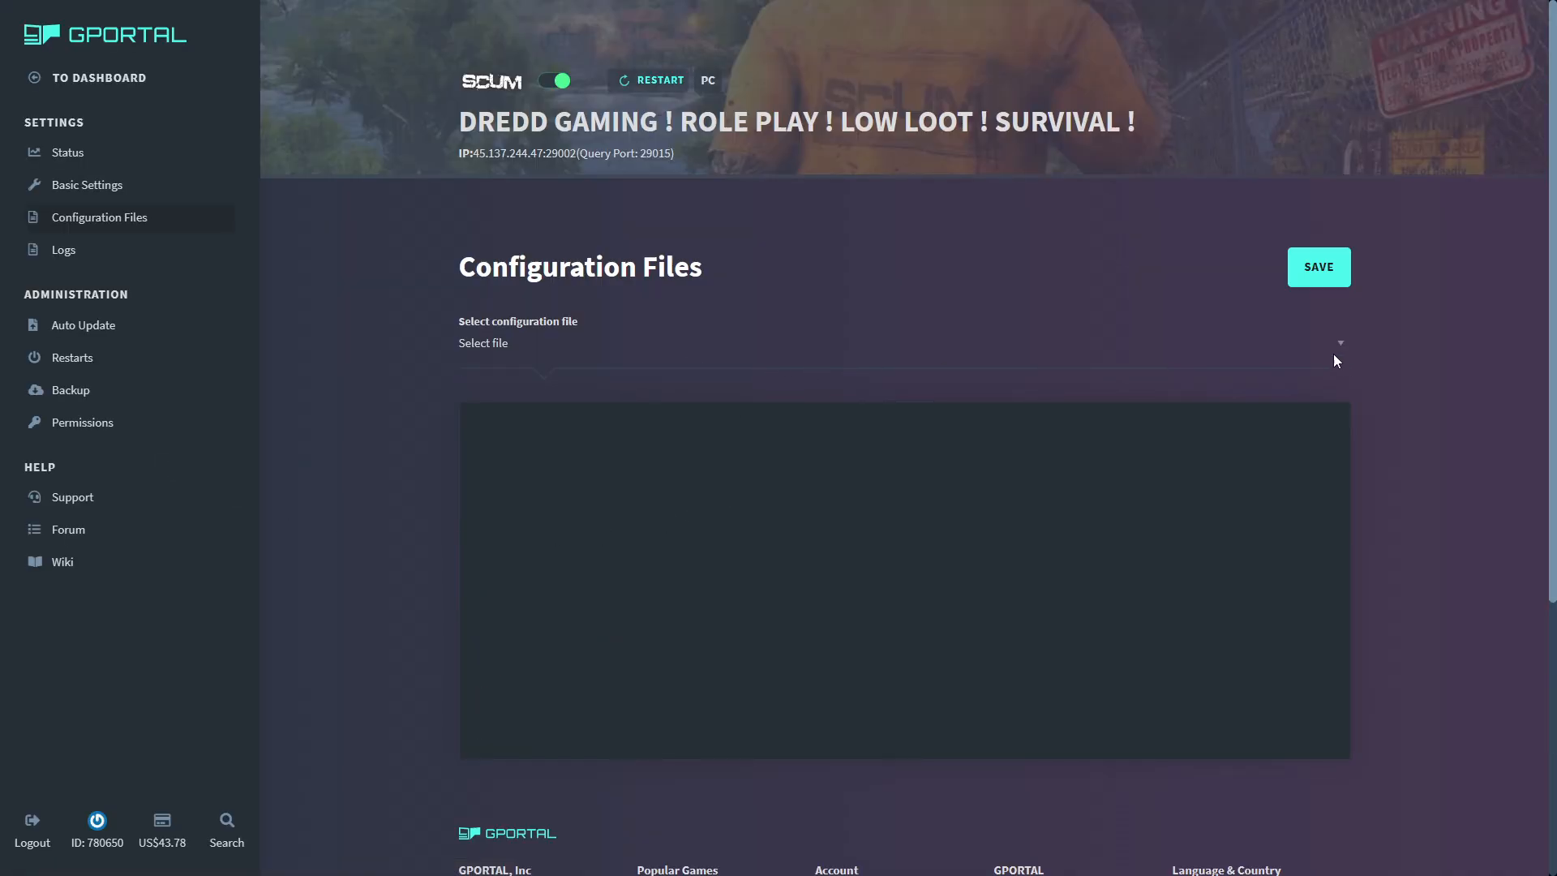
- Load the D0 override preset Buildings-Workshop-Residential-Examine_Crate.json and highlight its opening lines from "Nodes" to "Ids"
{"action": "left_click", "coordinate": [1338, 345]}
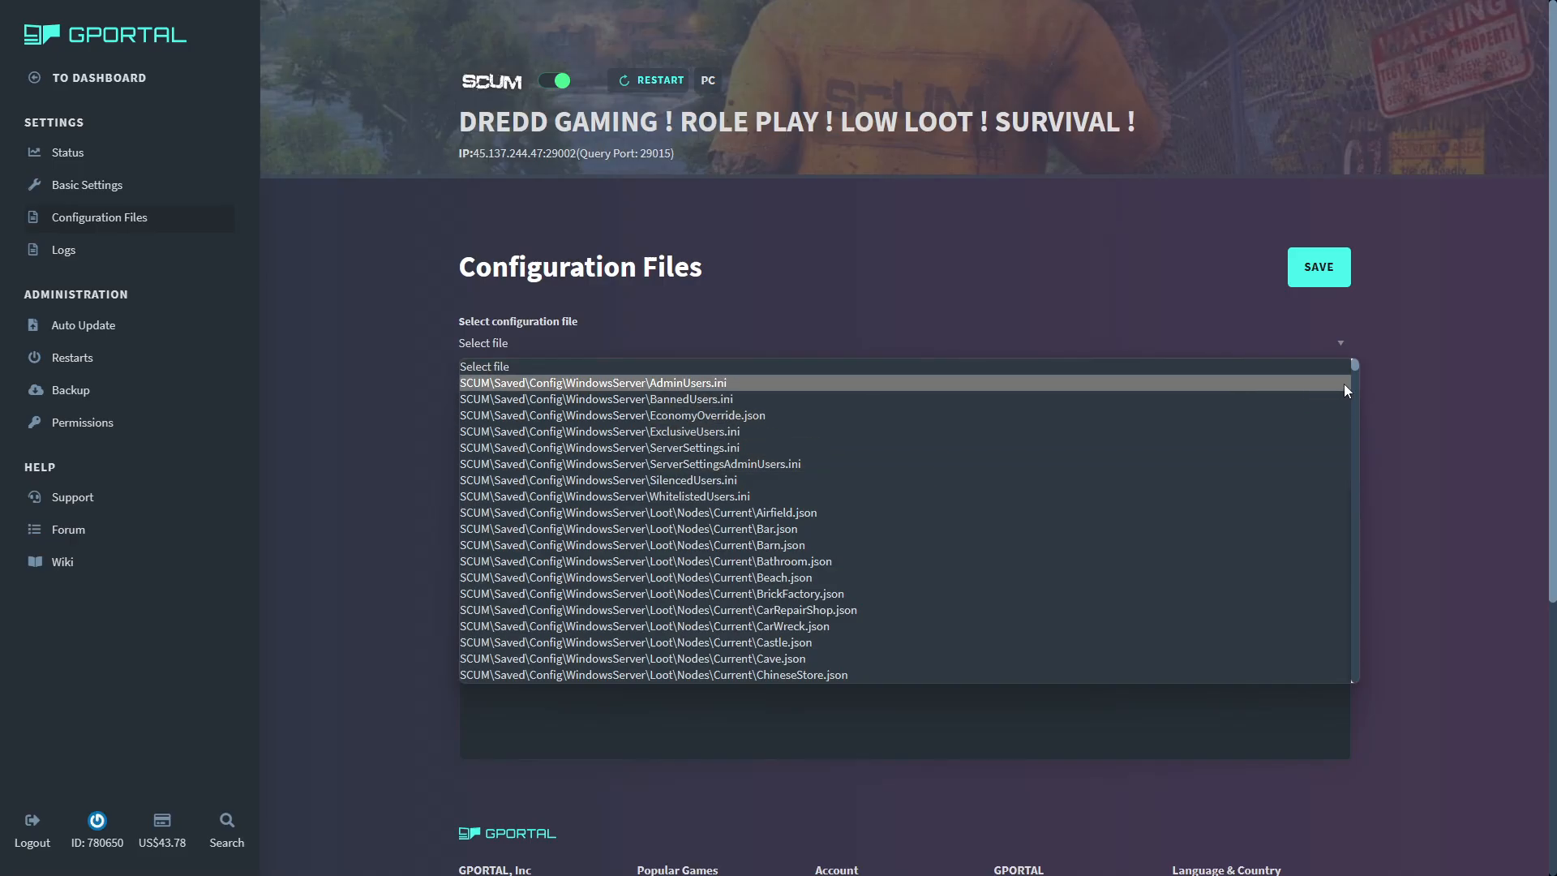
{"action": "left_click_drag", "start_coordinate": [1355, 366], "coordinate": [1354, 378]}
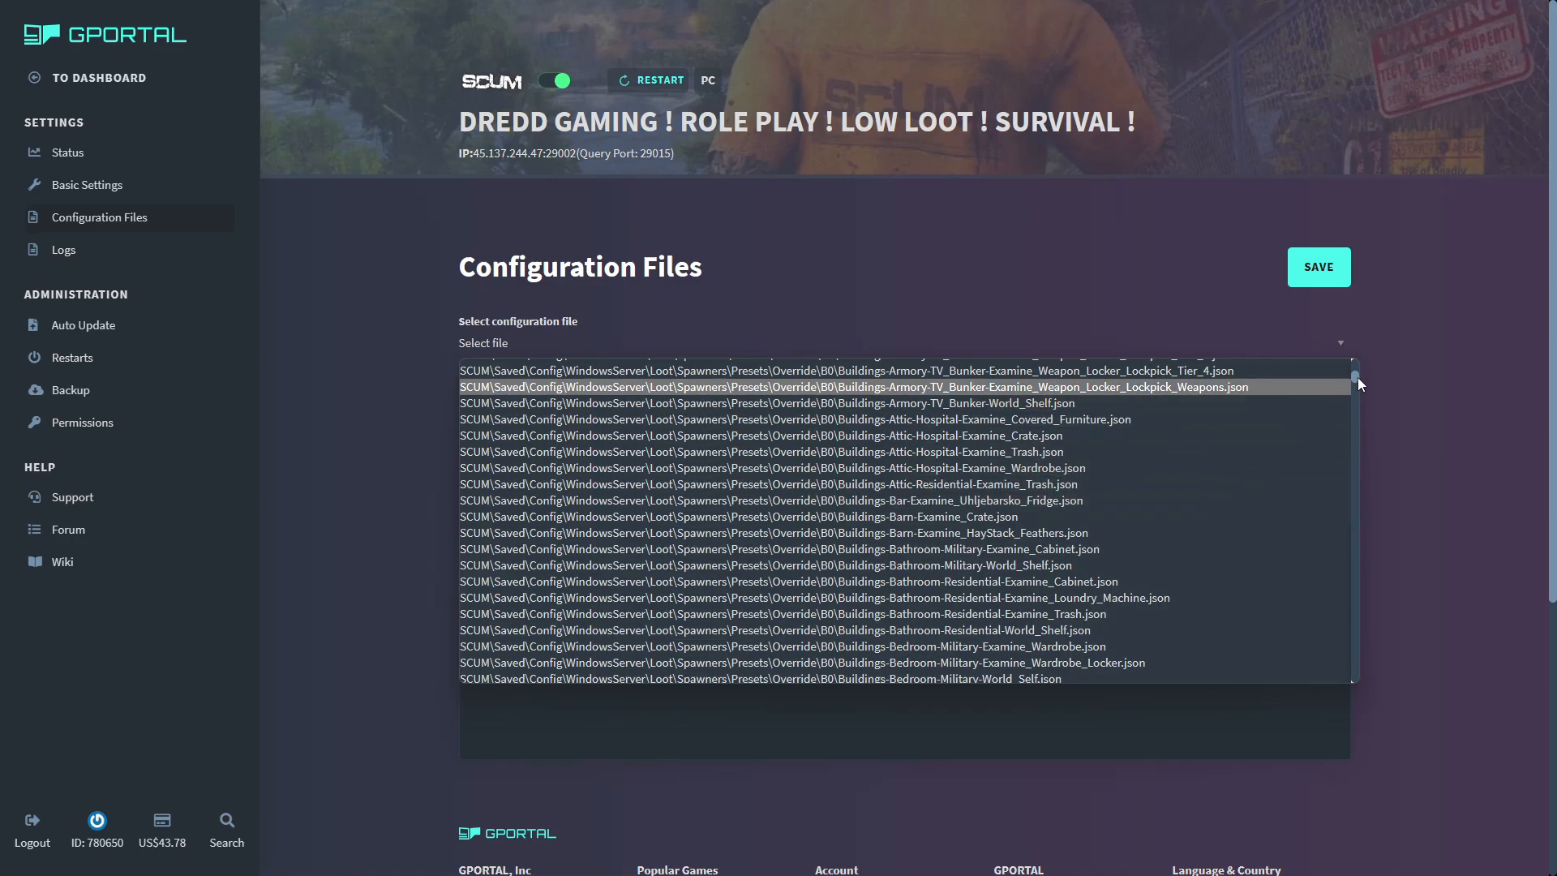
{"action": "left_click_drag", "start_coordinate": [1359, 380], "coordinate": [1338, 586]}
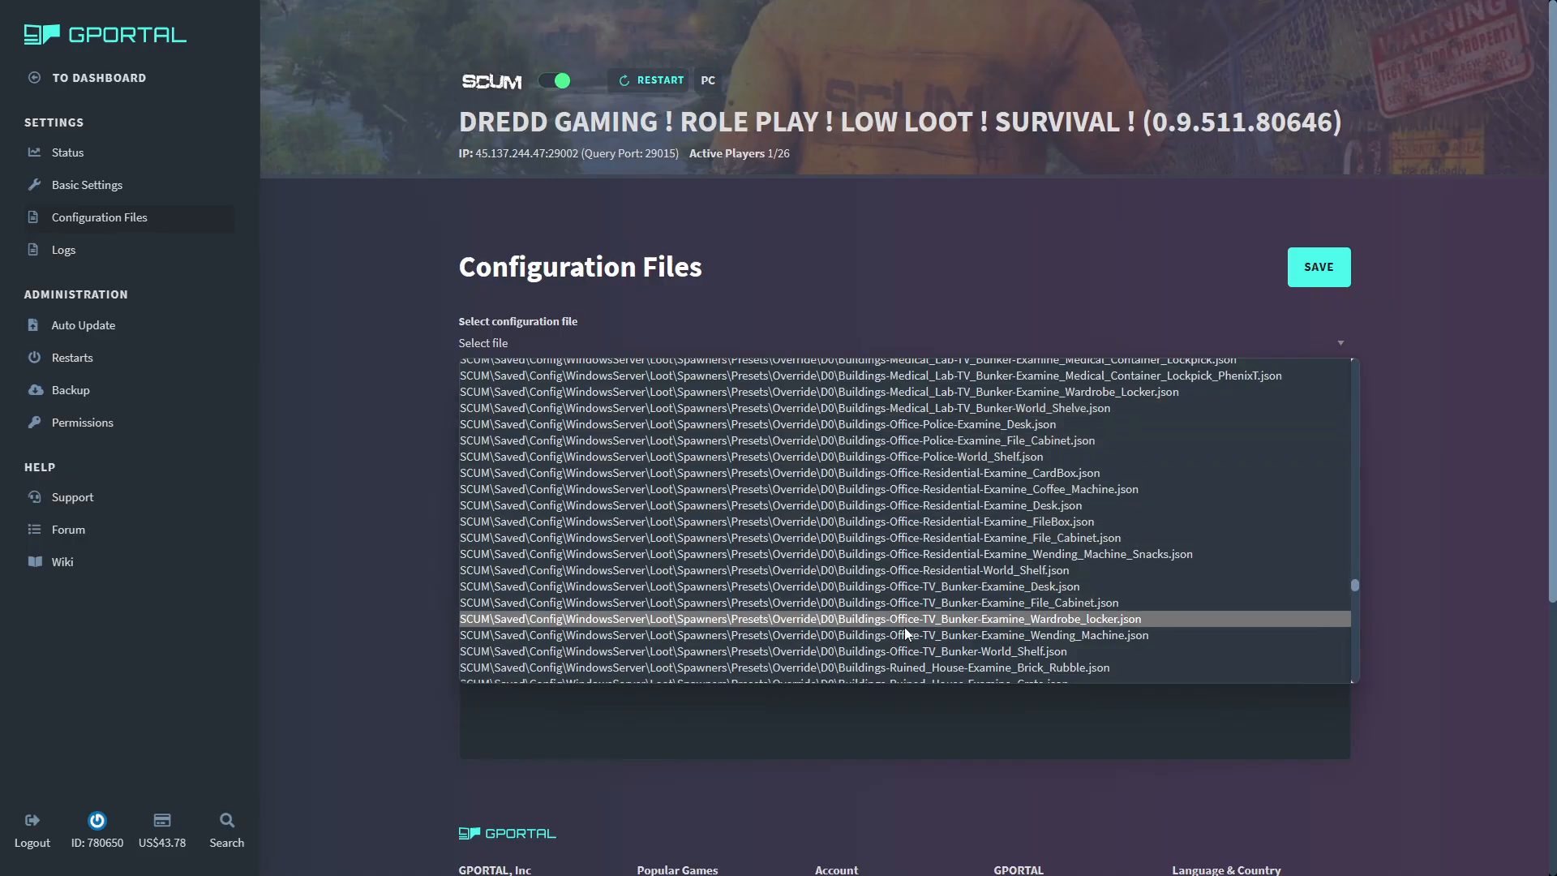
{"action": "scroll", "coordinate": [880, 625], "scroll_direction": "down", "scroll_amount": 6}
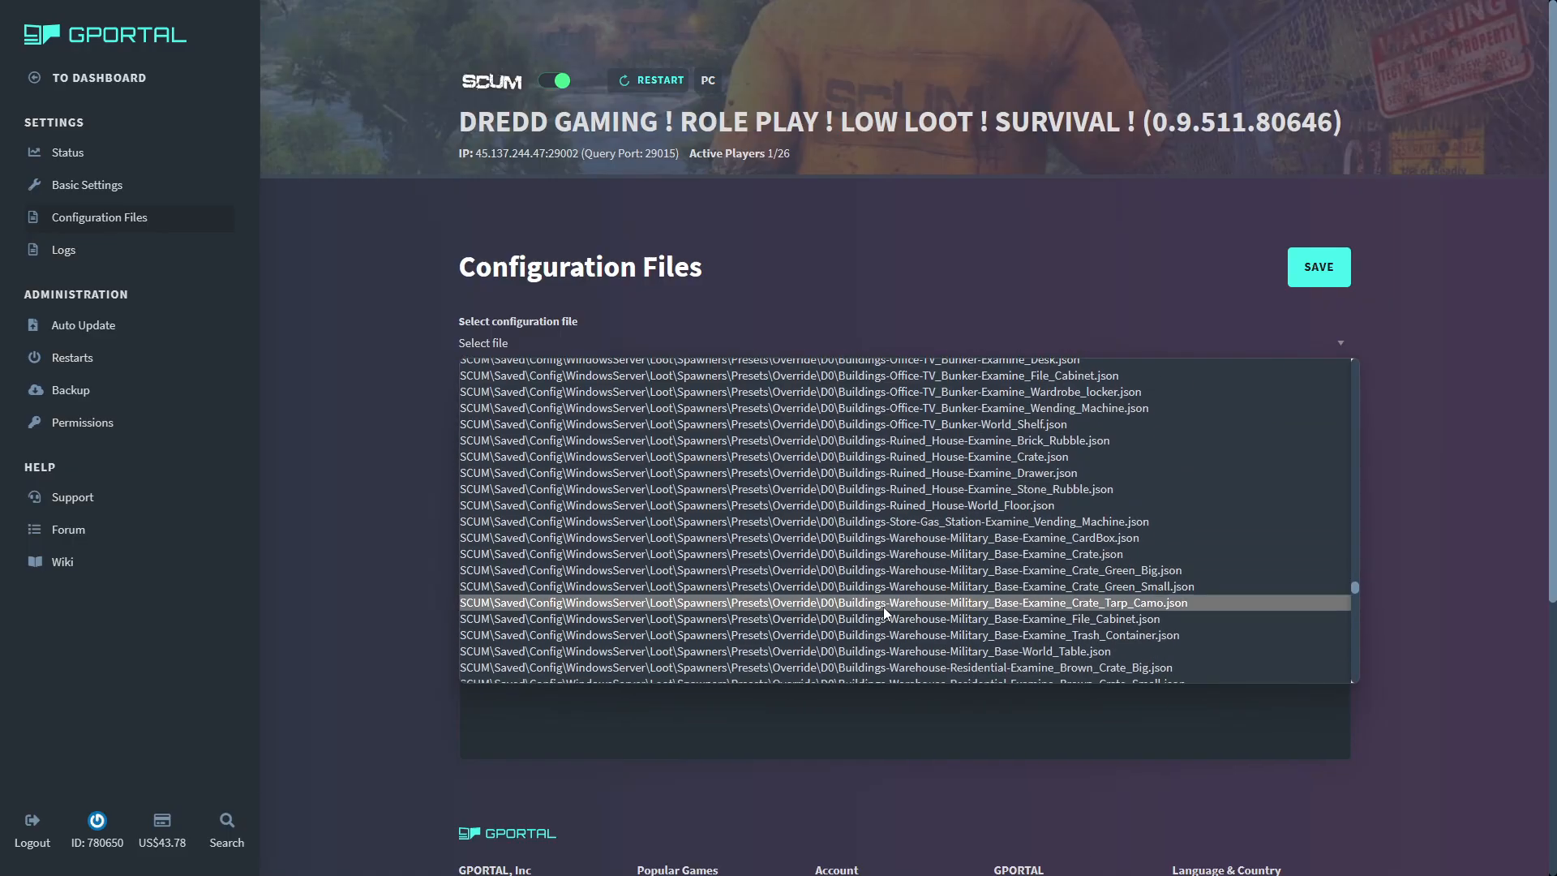
{"action": "scroll", "coordinate": [884, 610], "scroll_direction": "down", "scroll_amount": 10}
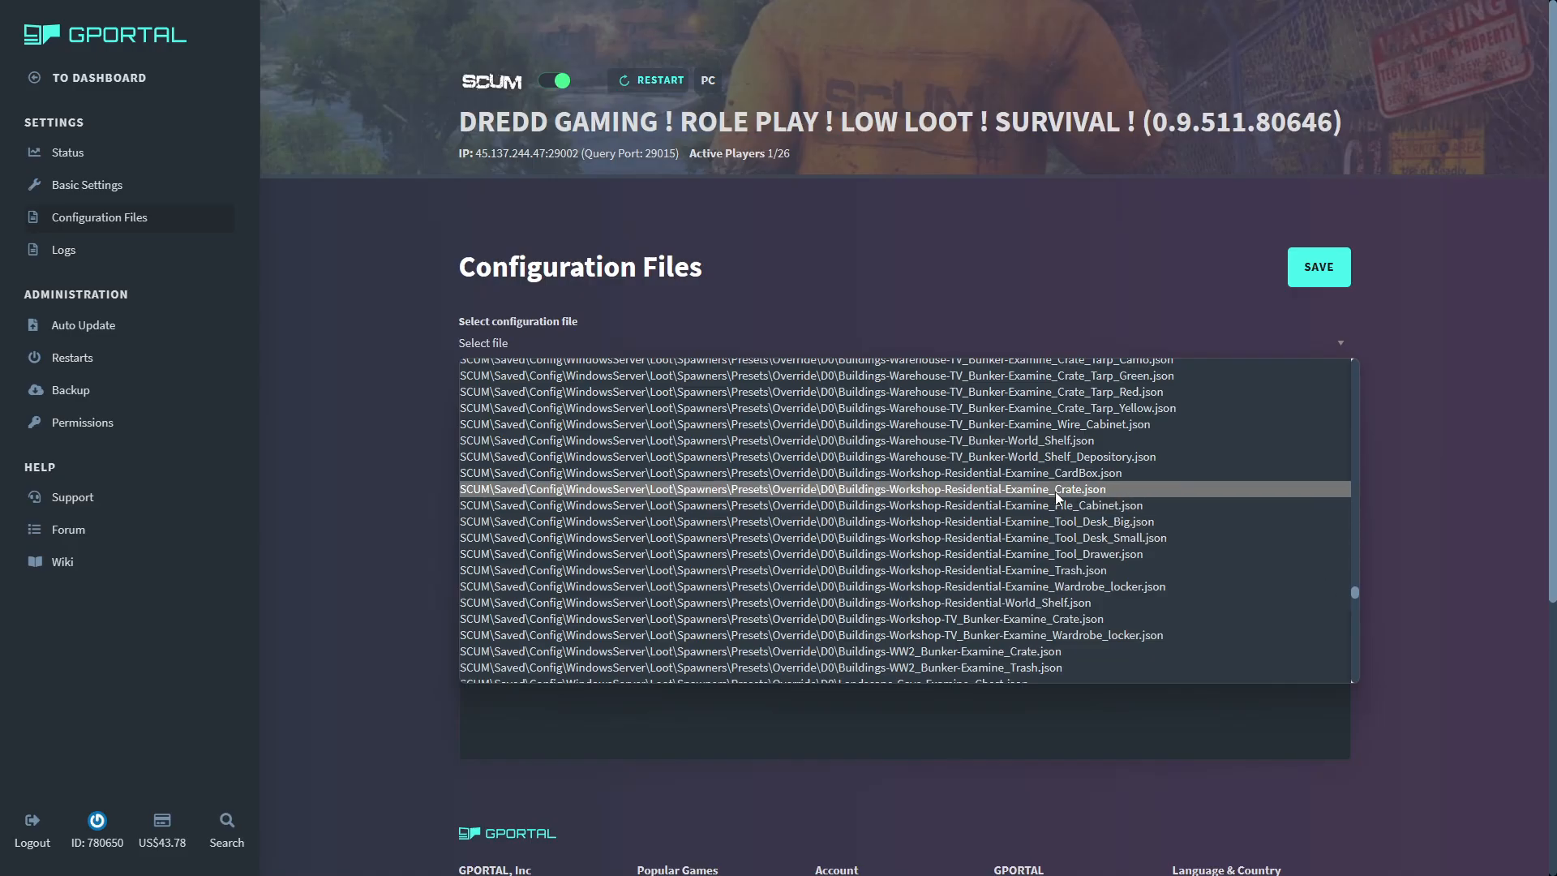
{"action": "left_click", "coordinate": [915, 489]}
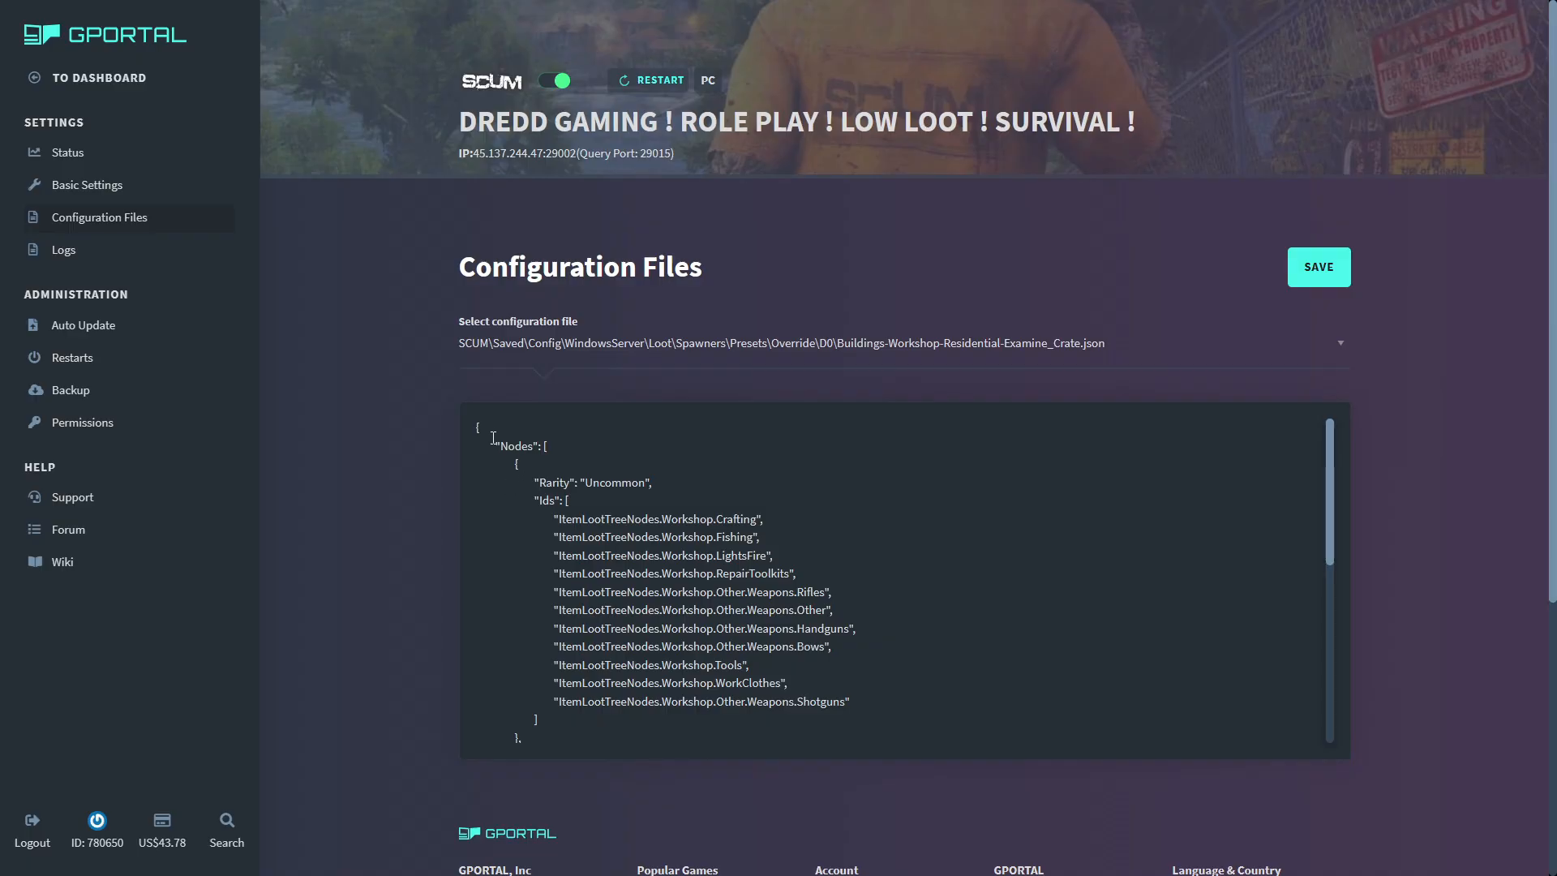
{"action": "left_click_drag", "start_coordinate": [495, 446], "coordinate": [516, 519]}
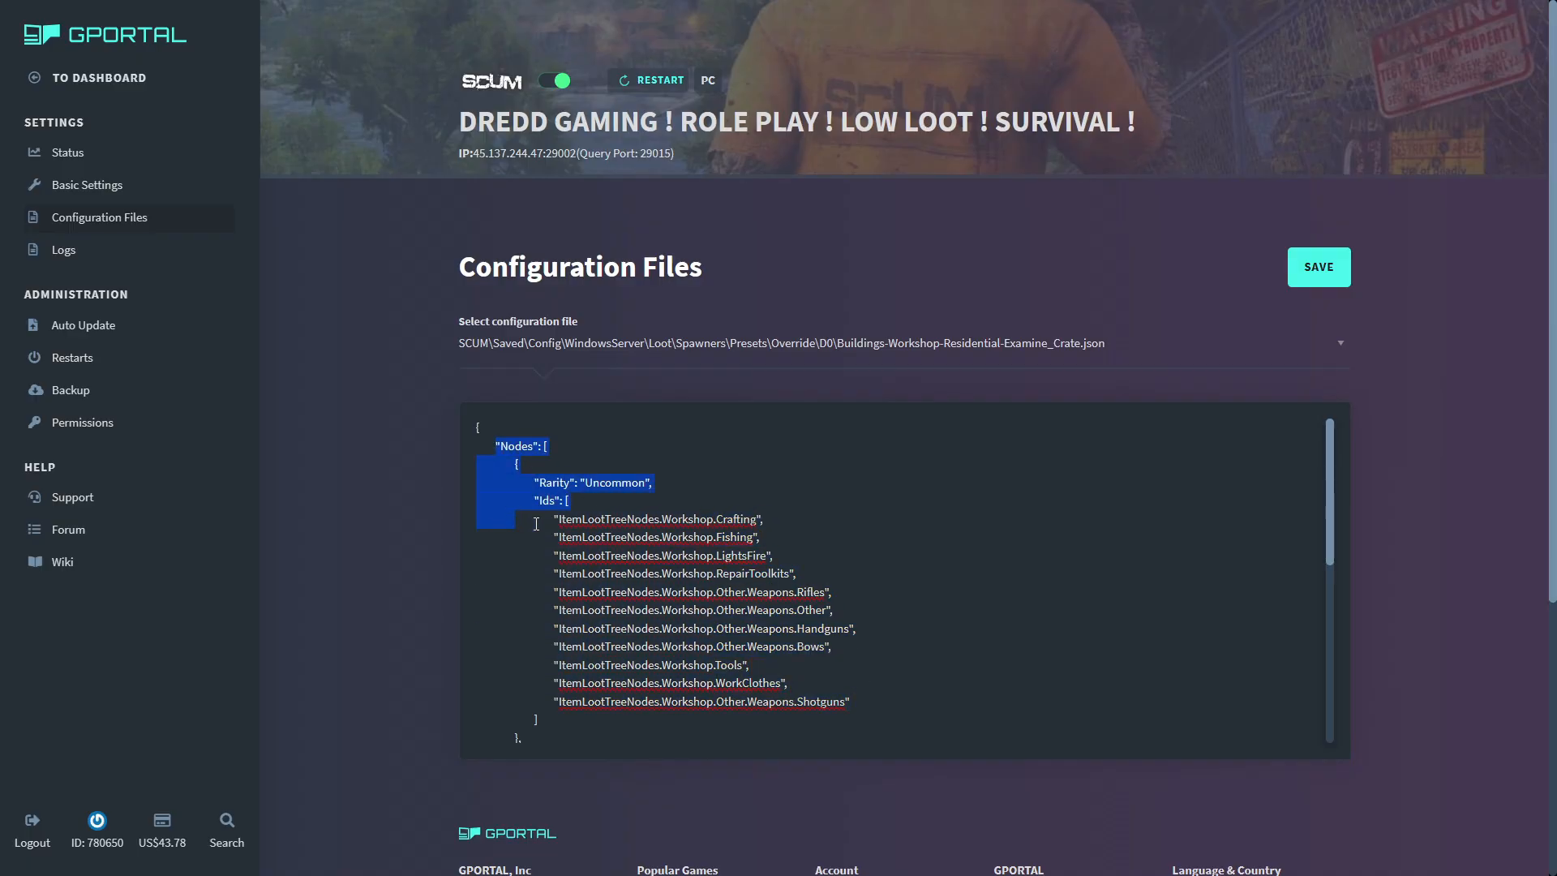
- Examine the crate preset's Uncommon and VeryRare item nodes and its settings from "Probability" to "PostSpawnActions"
{"action": "left_click", "coordinate": [887, 563]}
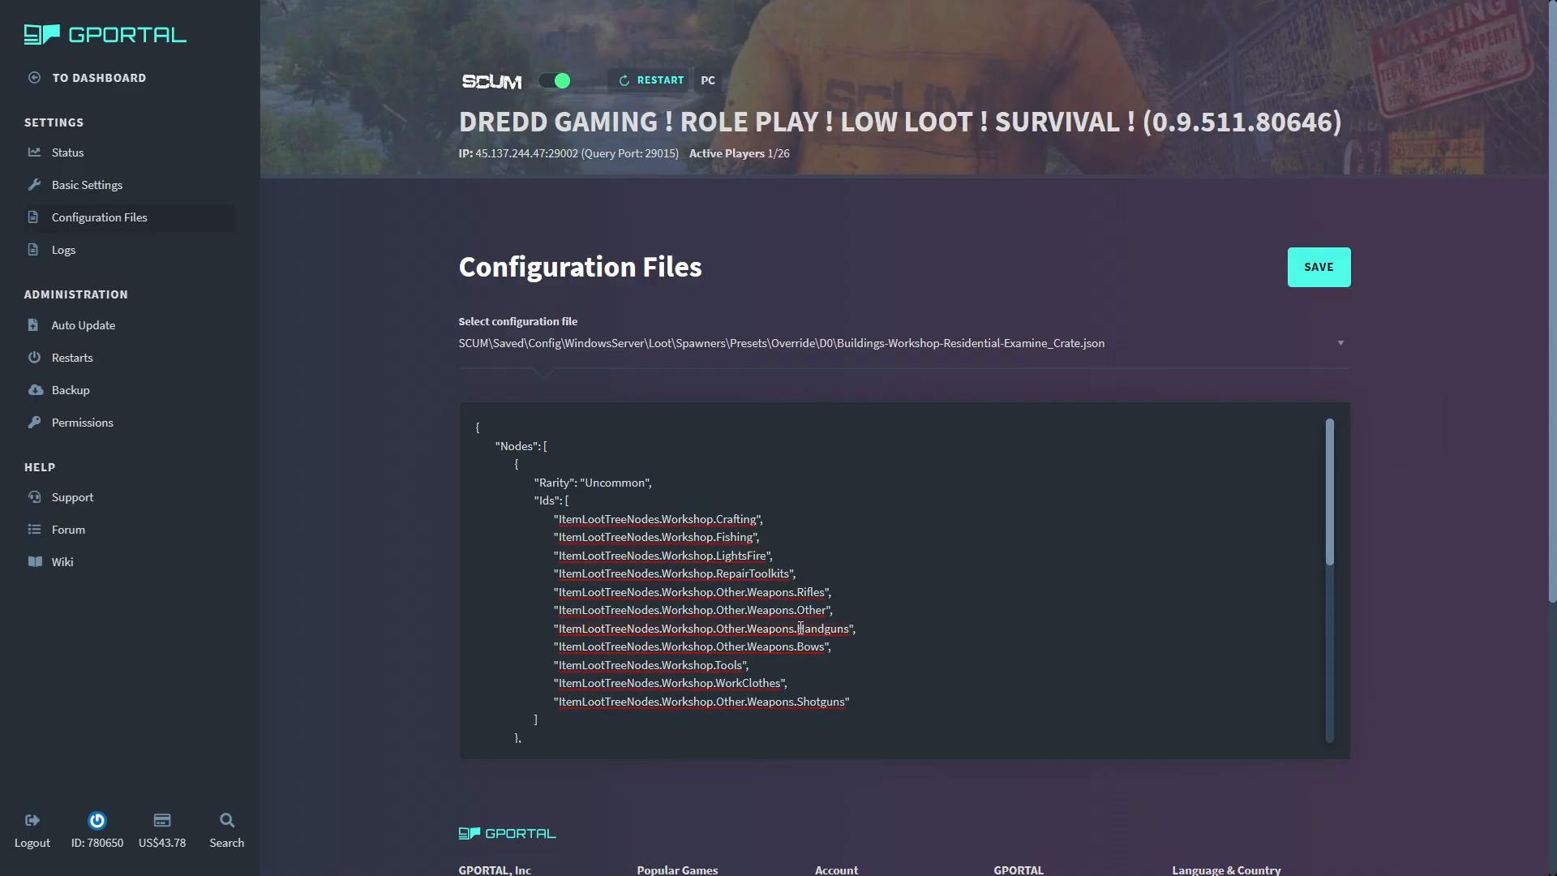
{"action": "mouse_move", "coordinate": [877, 631]}
{"action": "left_mouse_down"}
{"action": "mouse_move", "coordinate": [545, 631]}
{"action": "mouse_move", "coordinate": [888, 631]}
{"action": "mouse_move", "coordinate": [556, 612]}
{"action": "mouse_move", "coordinate": [537, 631]}
{"action": "mouse_move", "coordinate": [871, 631]}
{"action": "left_mouse_up"}
{"action": "scroll", "coordinate": [878, 628], "scroll_direction": "down", "scroll_amount": 3}
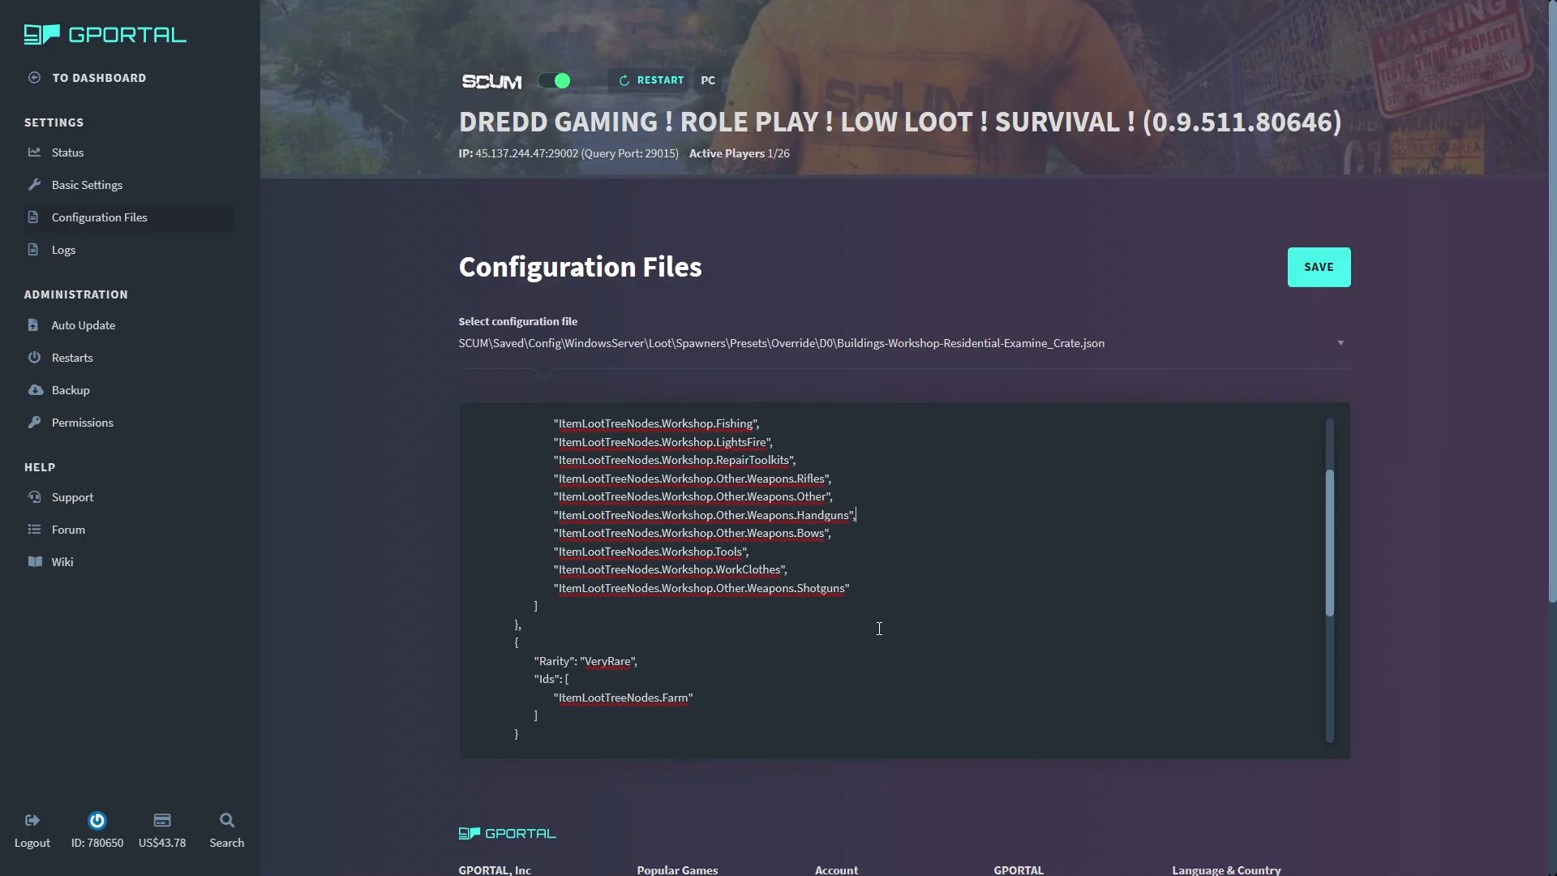
{"action": "scroll", "coordinate": [879, 629], "scroll_direction": "down", "scroll_amount": 3}
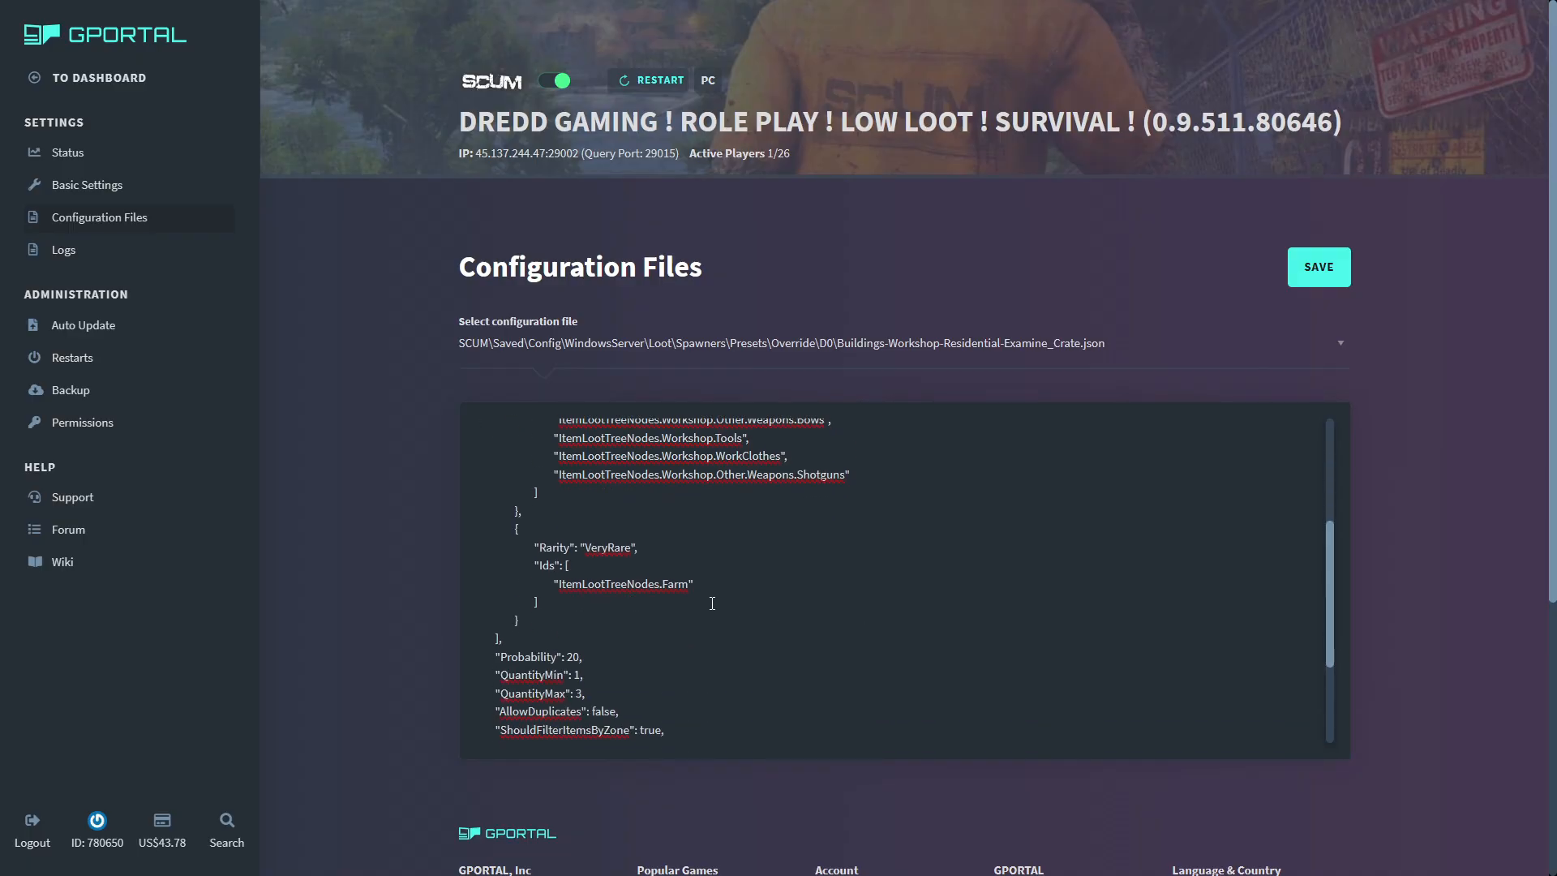
{"action": "scroll", "coordinate": [712, 603], "scroll_direction": "up", "scroll_amount": 6}
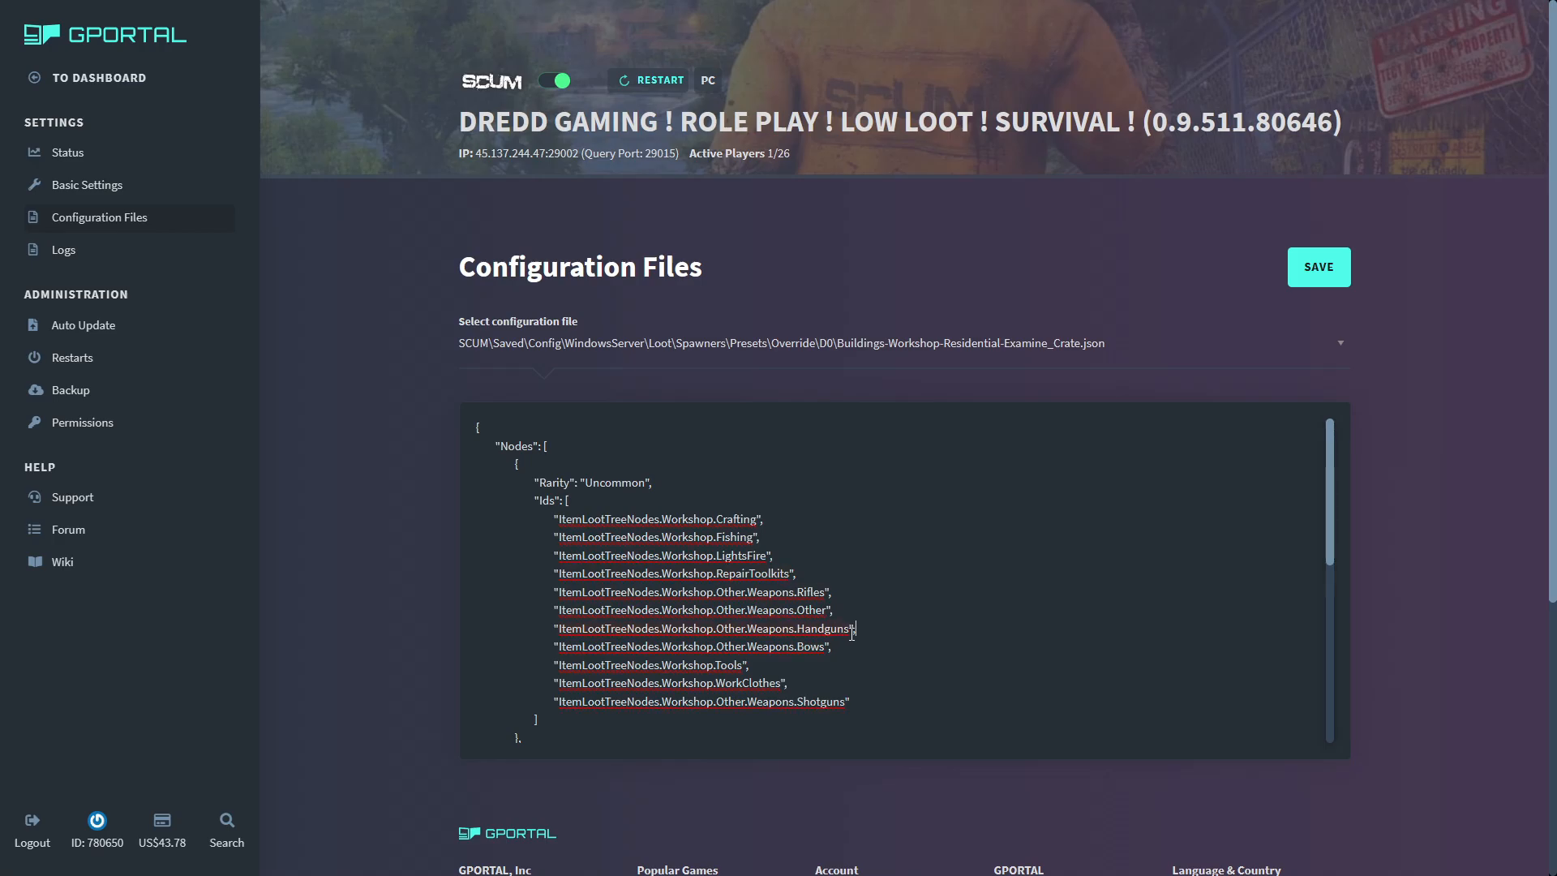
{"action": "scroll", "coordinate": [815, 552], "scroll_direction": "down", "scroll_amount": 3}
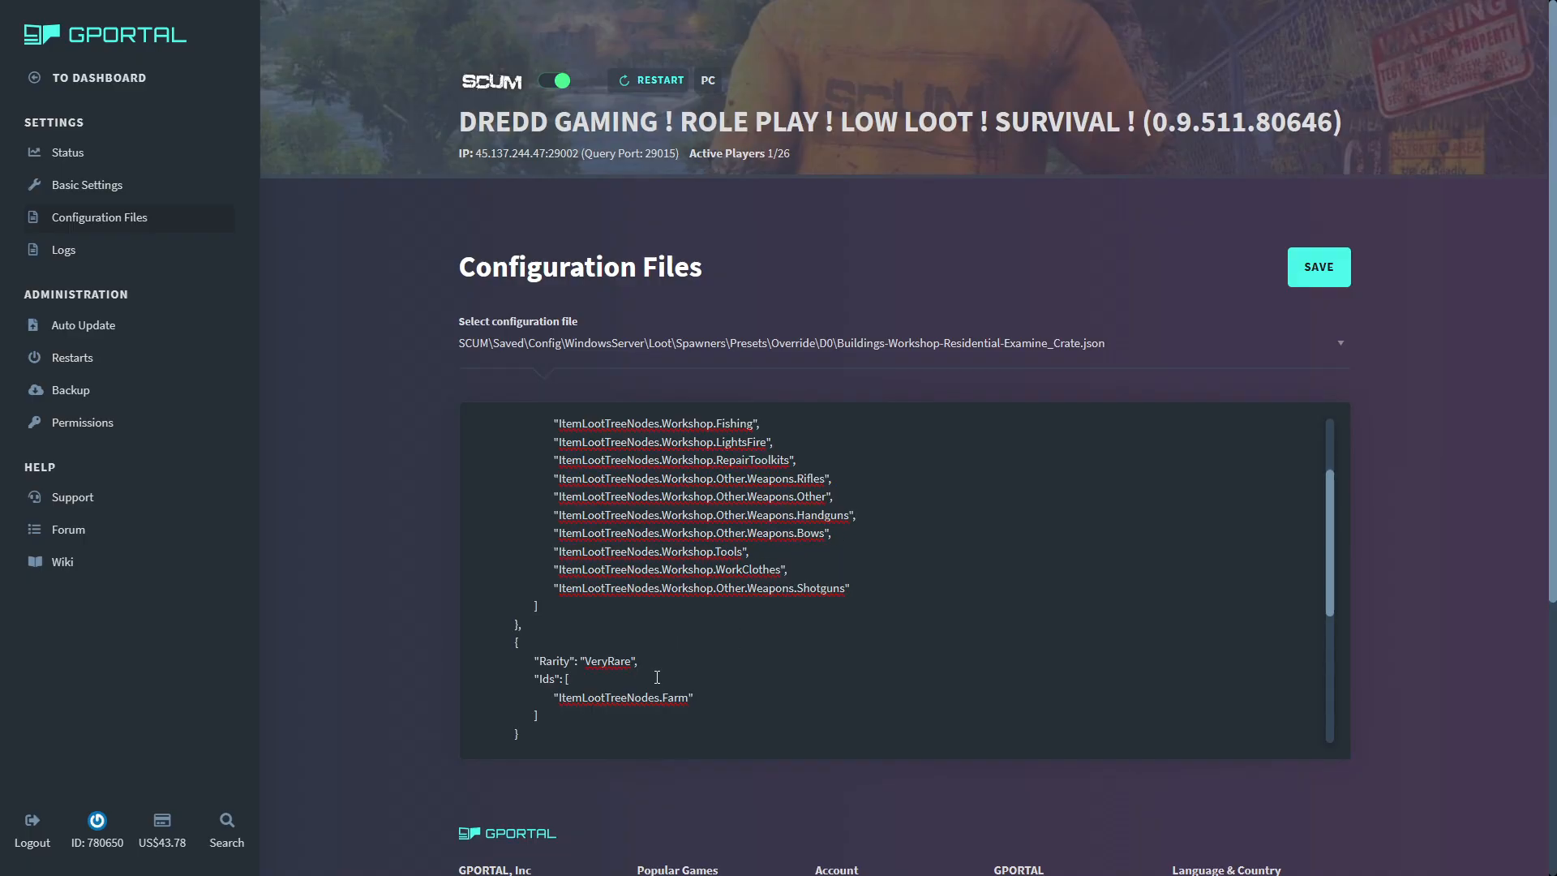
{"action": "left_click_drag", "start_coordinate": [758, 556], "coordinate": [659, 559]}
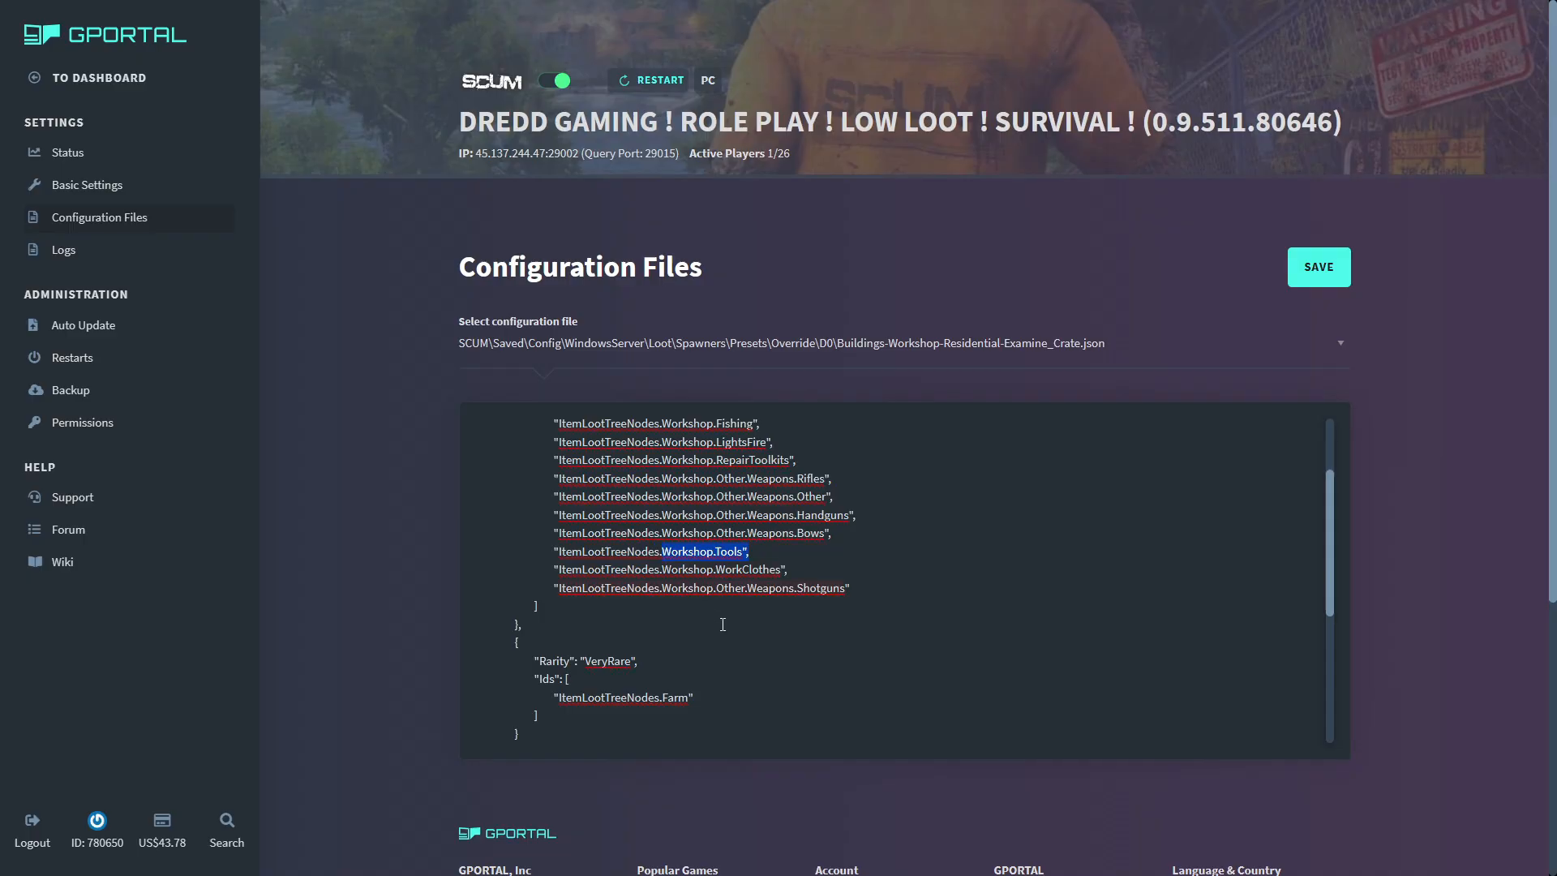
{"action": "scroll", "coordinate": [729, 617], "scroll_direction": "down", "scroll_amount": 6}
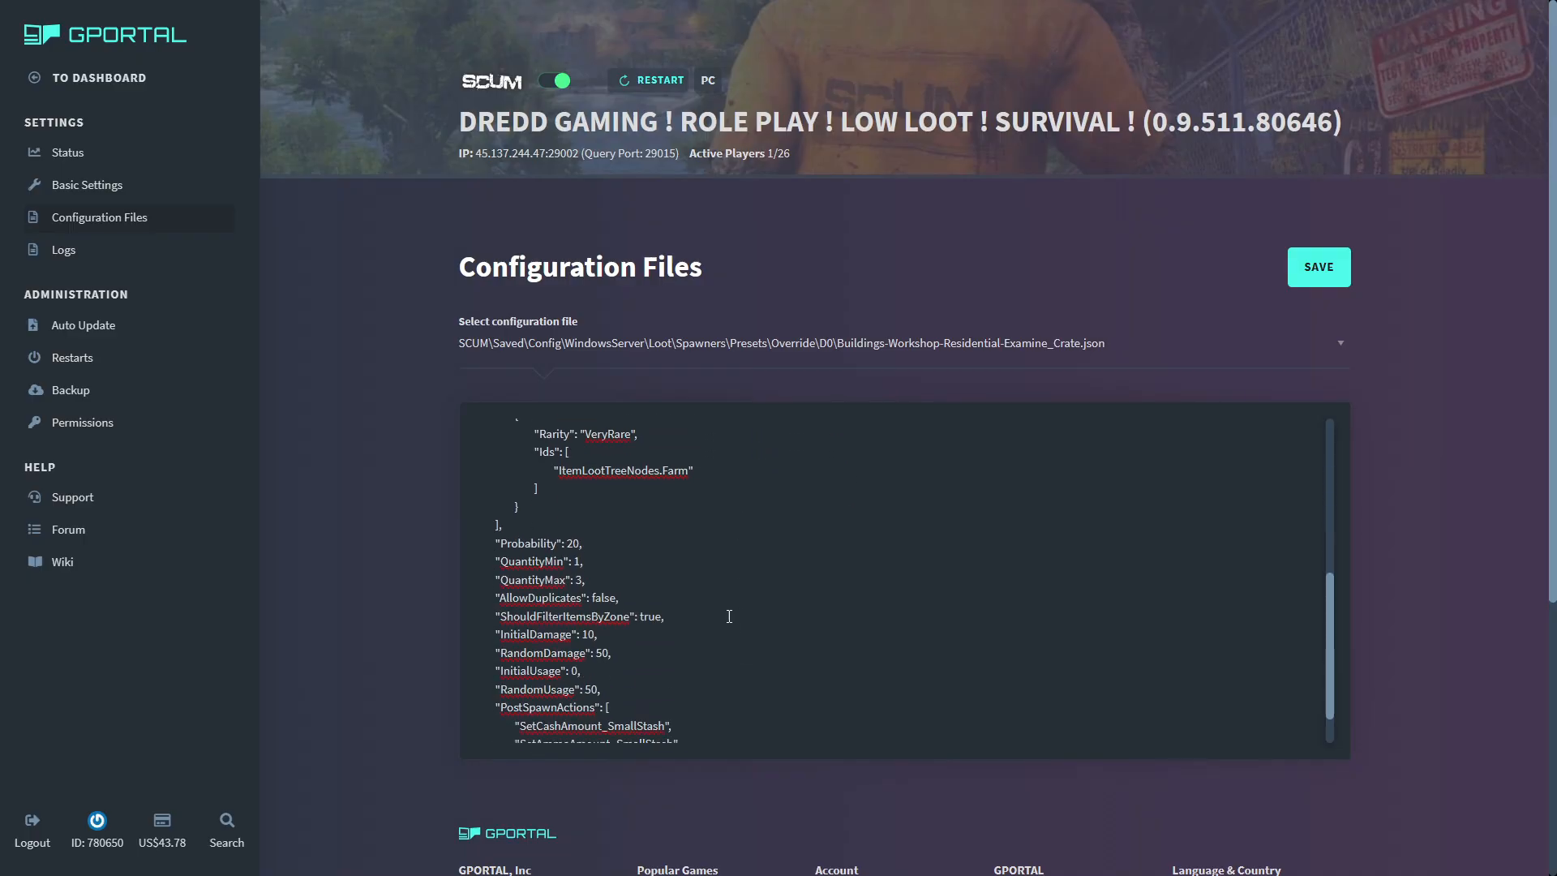
{"action": "left_click_drag", "start_coordinate": [478, 525], "coordinate": [684, 707]}
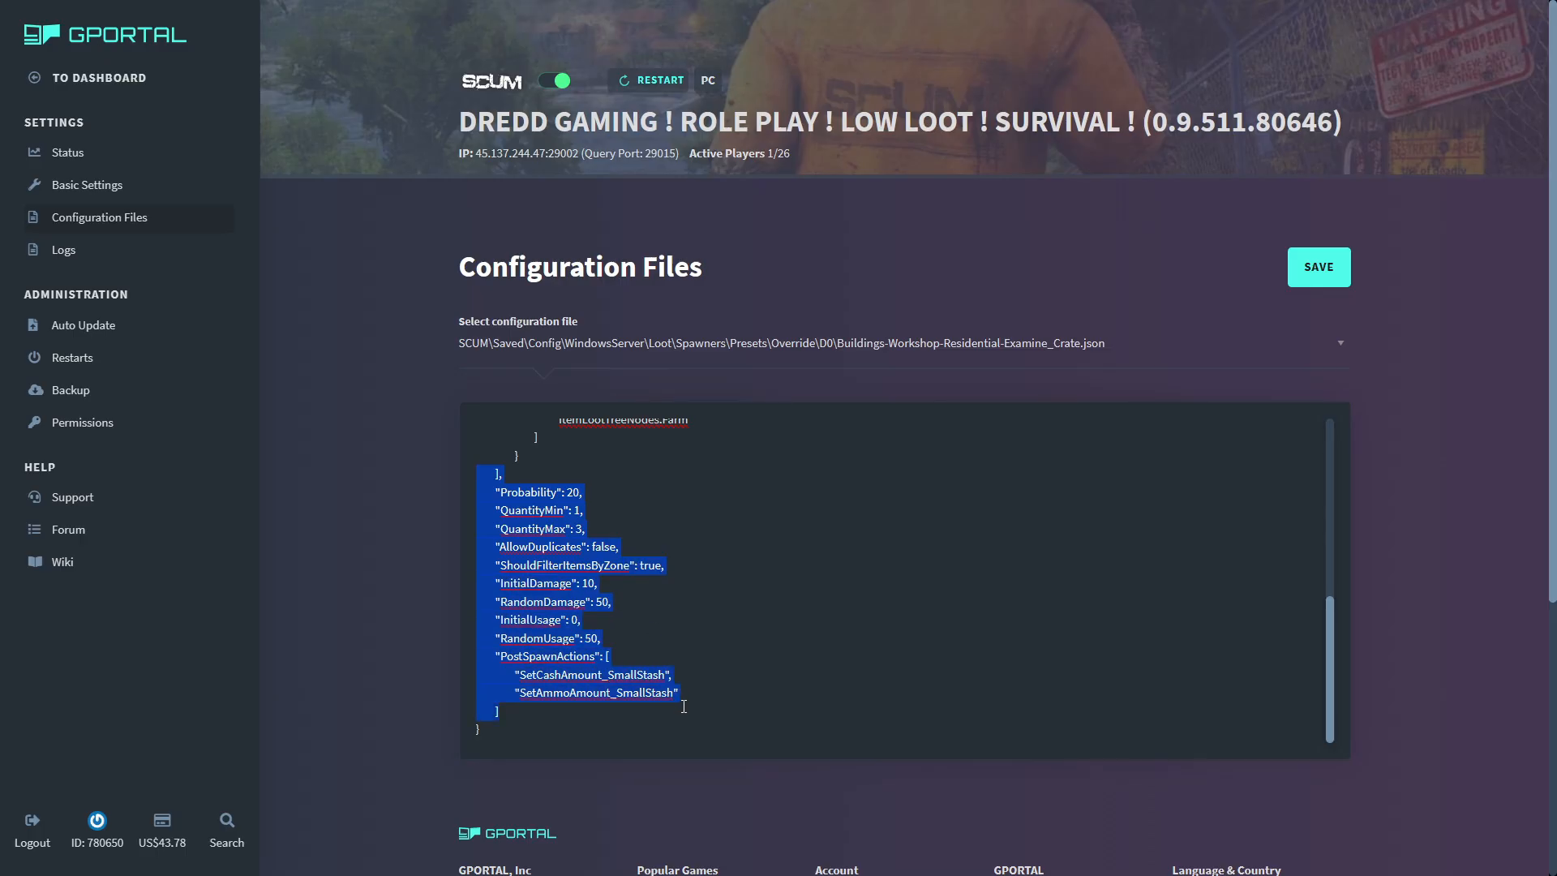
- Set the crate preset's Probability to 100 and QuantityMax to 7, and save the configuration file
{"action": "left_click", "coordinate": [569, 496]}
{"action": "scroll", "coordinate": [649, 596], "scroll_direction": "up", "scroll_amount": 2}
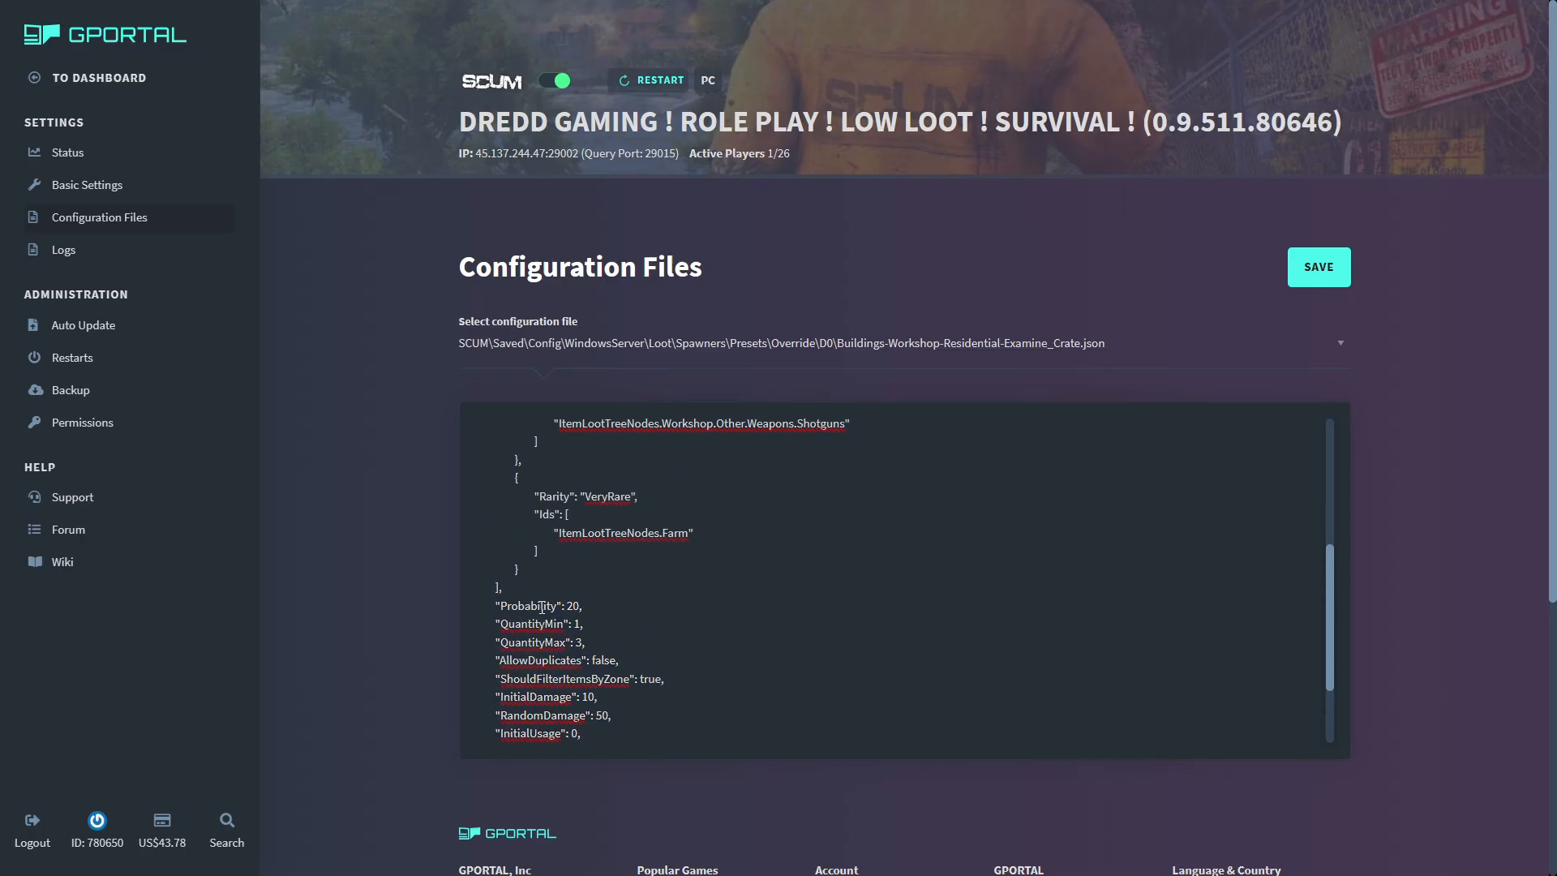
{"action": "mouse_move", "coordinate": [583, 605]}
{"action": "left_mouse_down"}
{"action": "mouse_move", "coordinate": [491, 606]}
{"action": "mouse_move", "coordinate": [594, 605]}
{"action": "left_mouse_up"}
{"action": "key", "text": "BackSpace"}
{"action": "key", "text": "BackSpace"}
{"action": "type", "text": "100"}
{"action": "type", "text": "7"}
{"action": "mouse_move", "coordinate": [621, 663]}
{"action": "left_mouse_down"}
{"action": "mouse_move", "coordinate": [591, 662]}
{"action": "mouse_move", "coordinate": [619, 661]}
{"action": "left_mouse_up"}
{"action": "scroll", "coordinate": [688, 722], "scroll_direction": "down", "scroll_amount": 2}
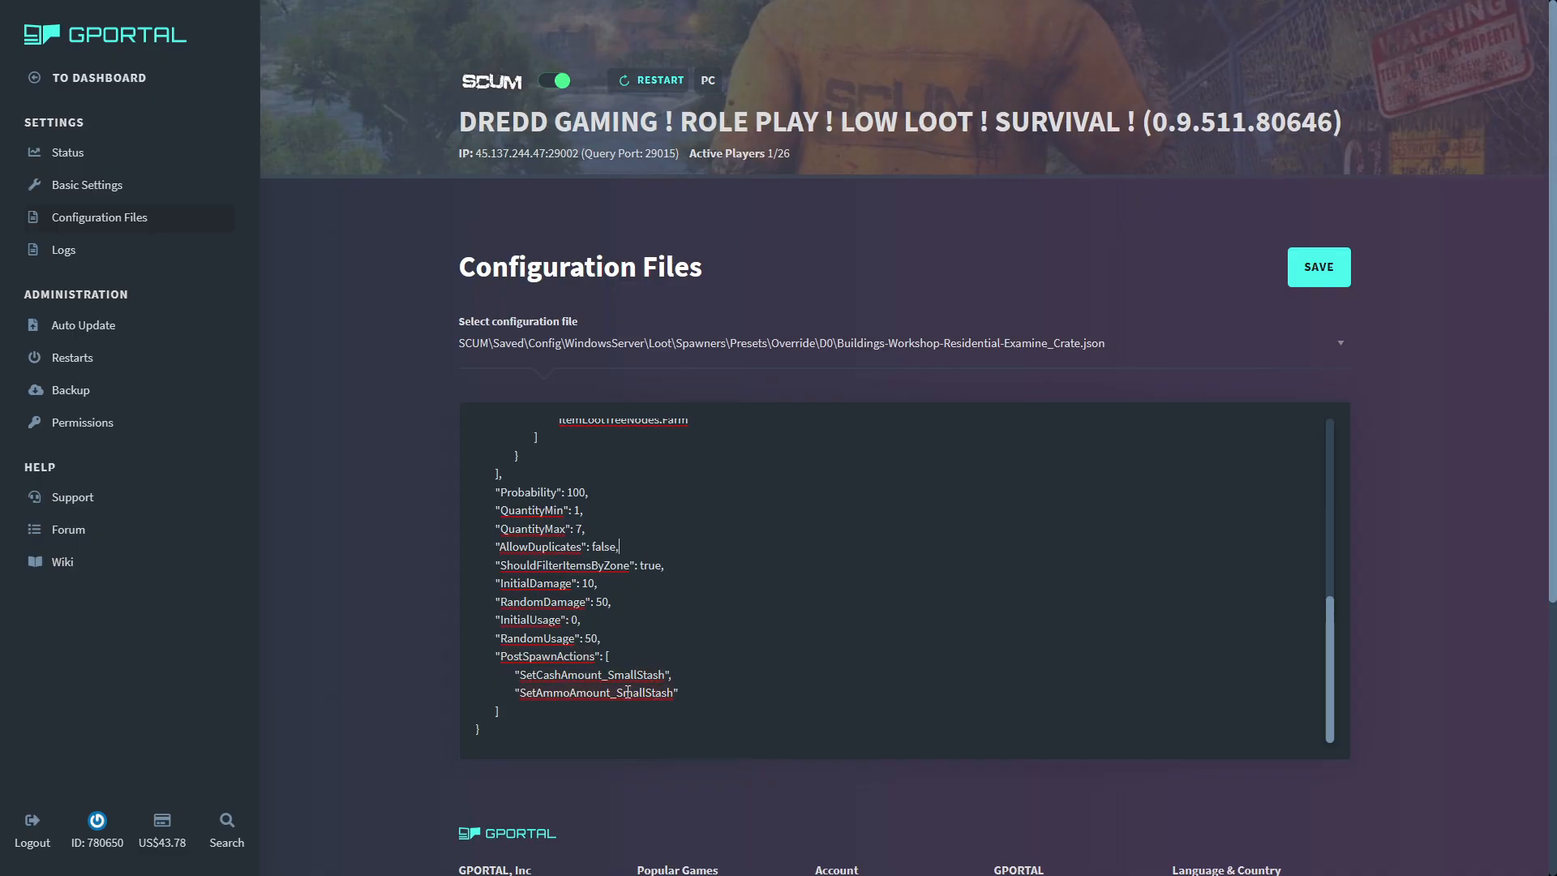
{"action": "left_click", "coordinate": [1318, 269]}
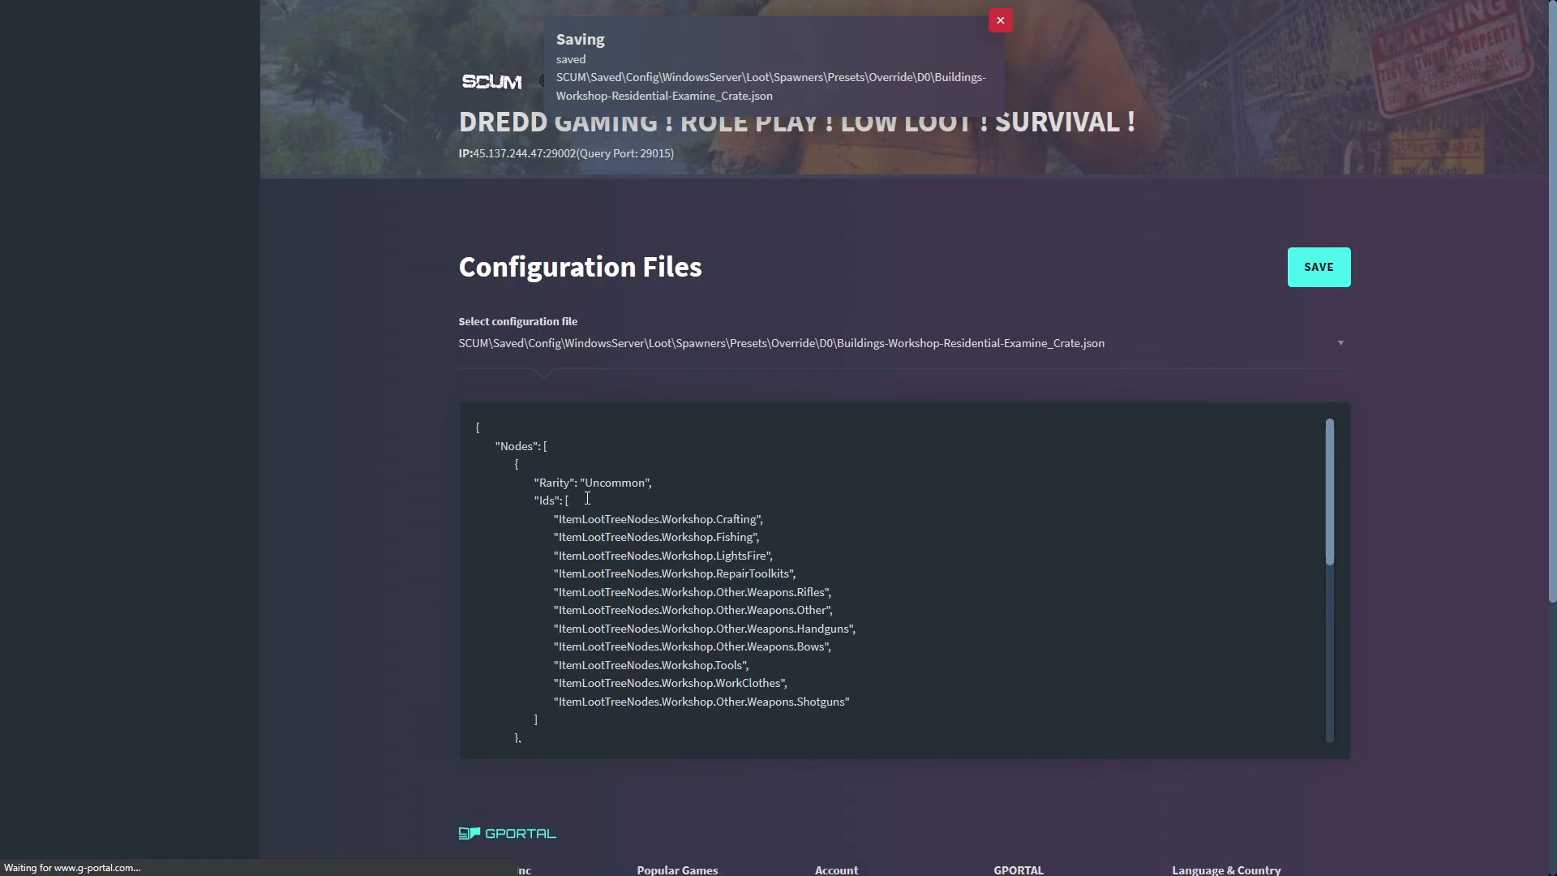
- Switch to SCUM and run the chat command #ReloadLootCustomizationsAndResetSpawners
{"action": "key", "text": "alt+Tab"}
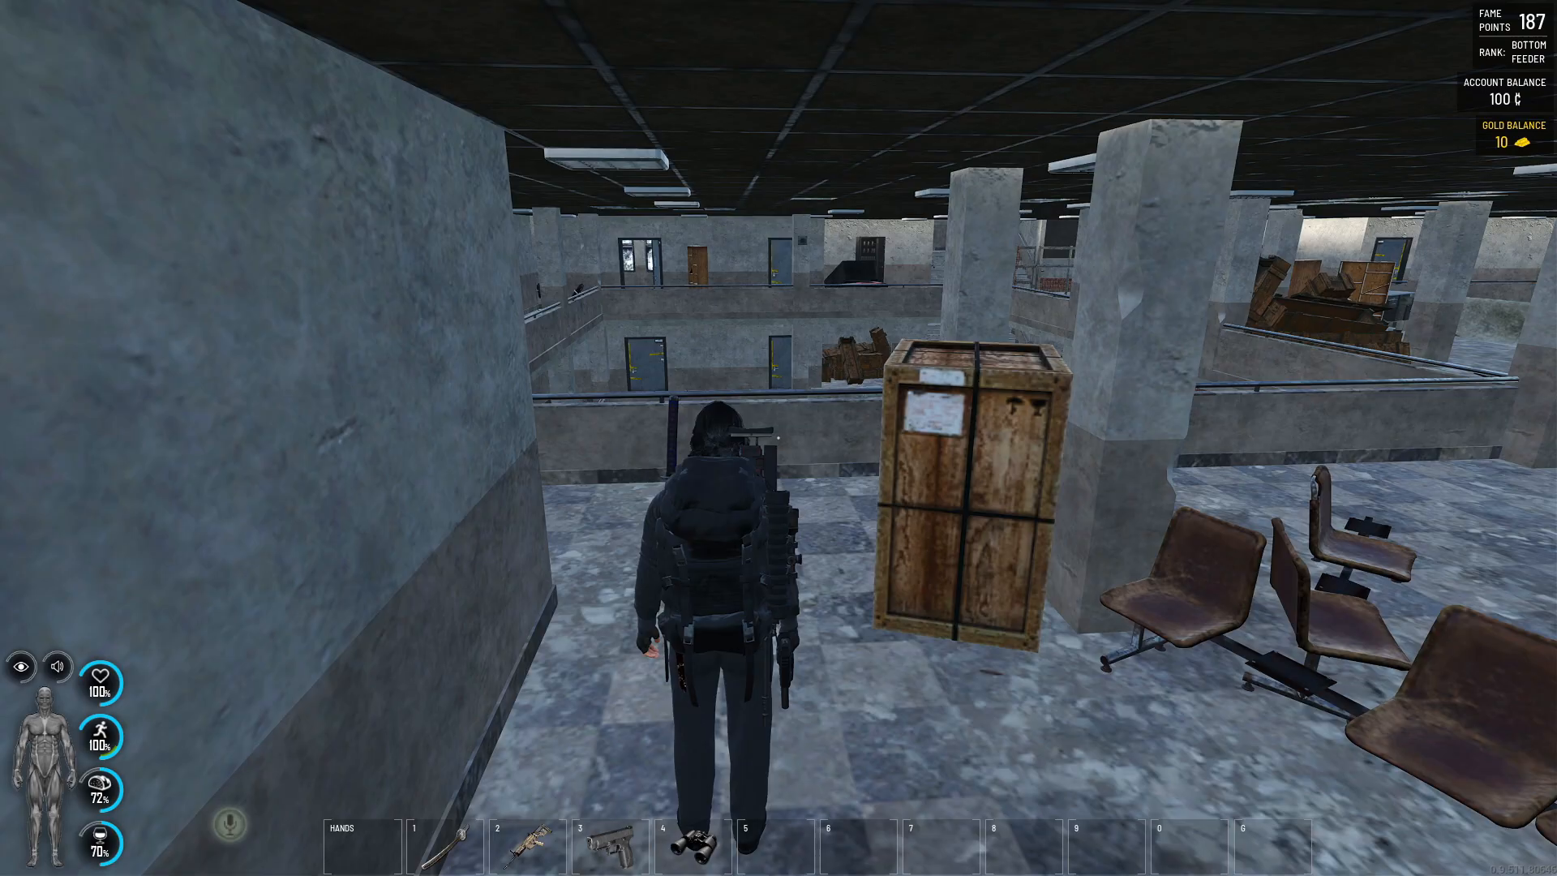
{"action": "type", "text": "t#relo"}
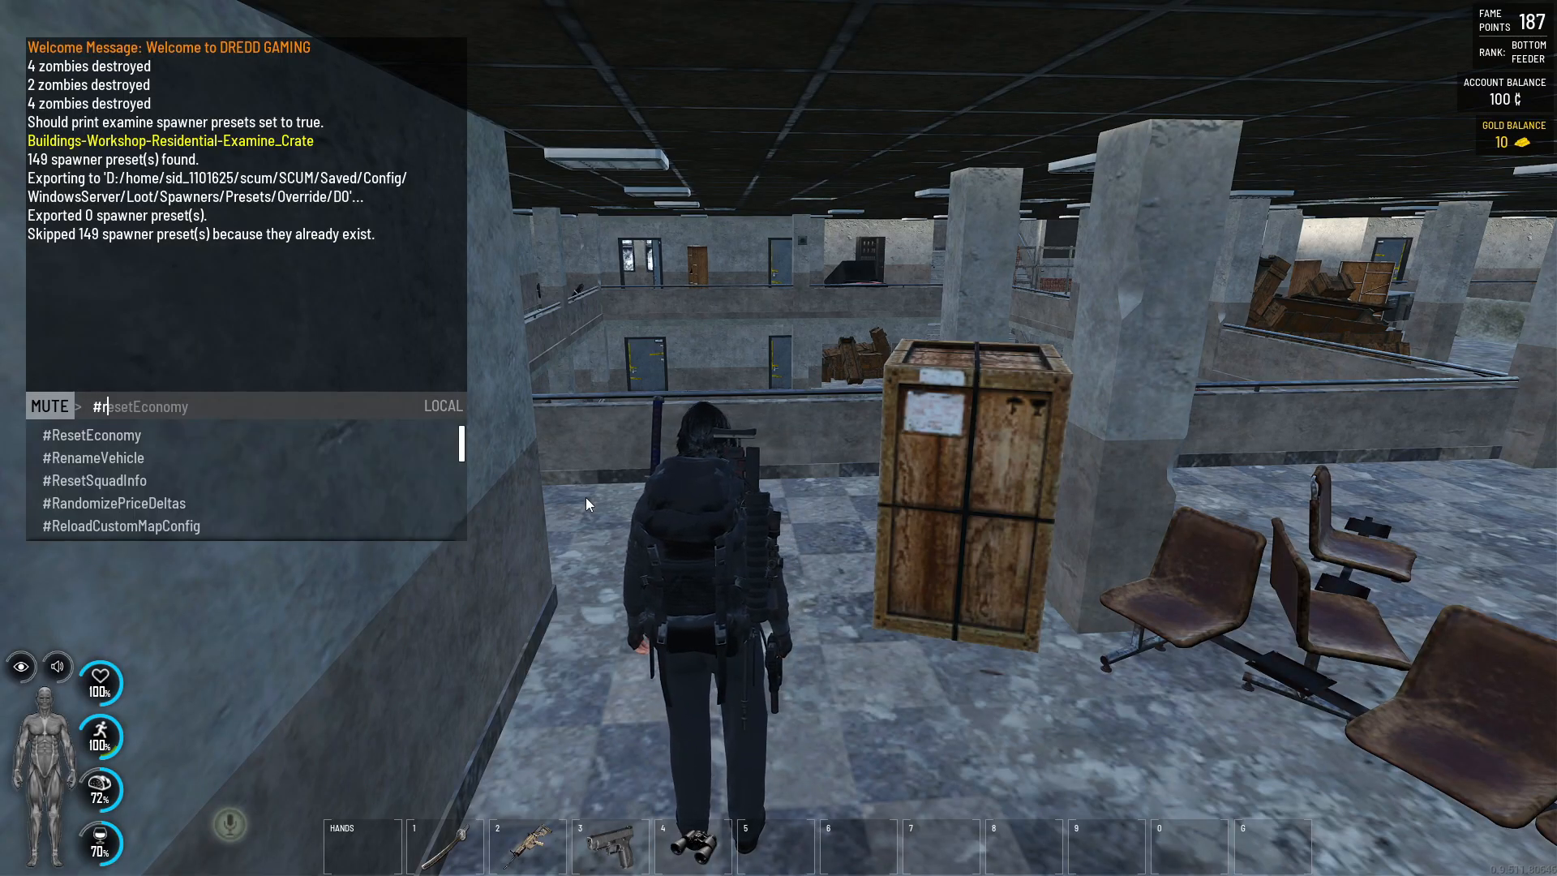
{"action": "key", "text": "Down"}
{"action": "key", "text": "Down"}
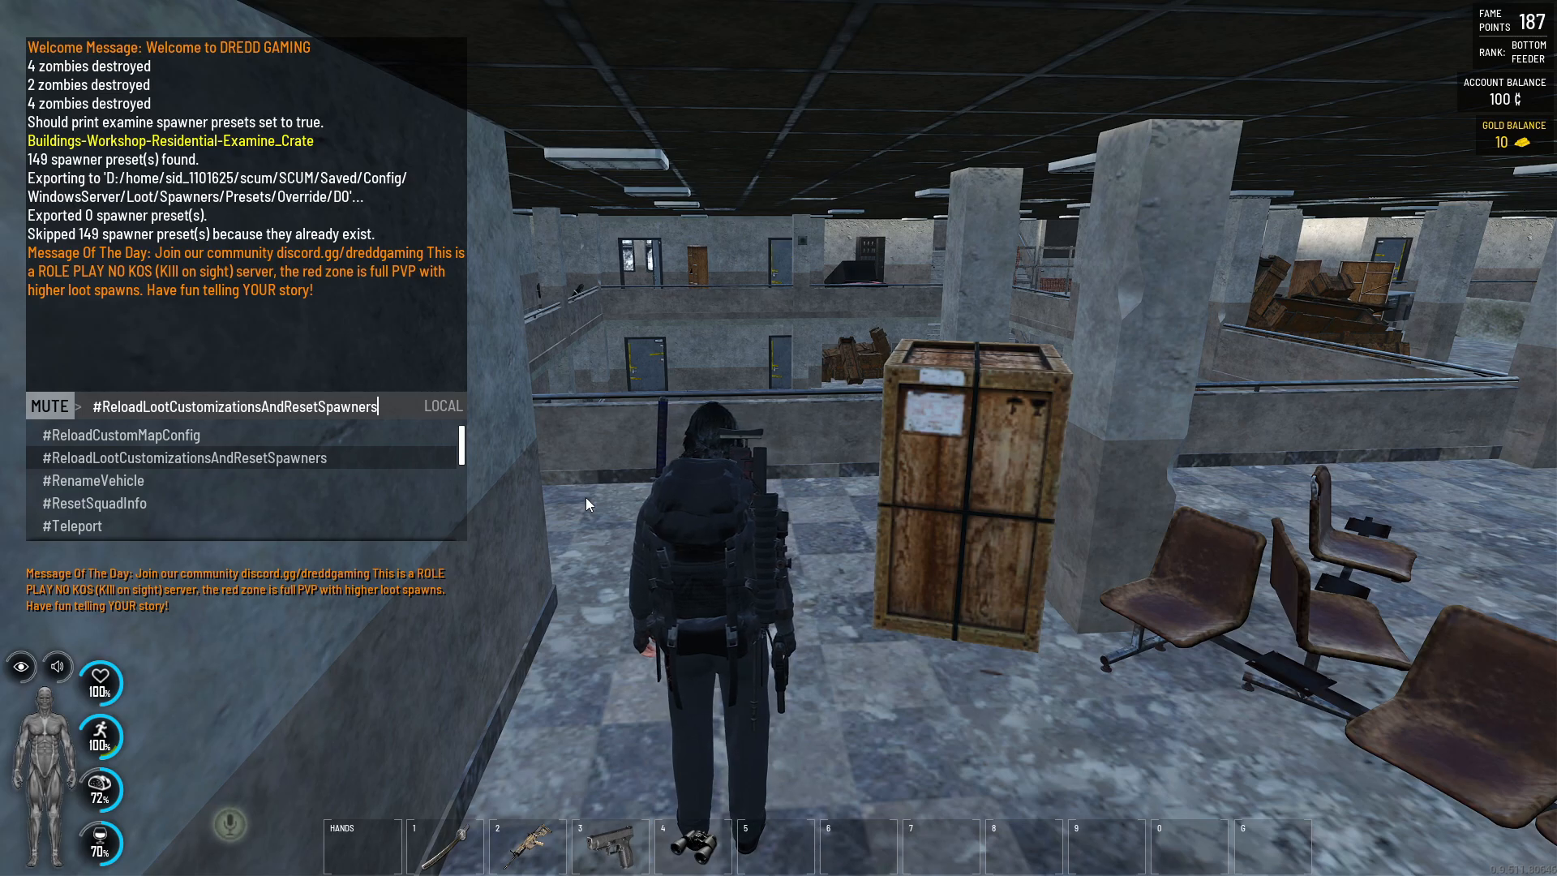
{"action": "key", "text": "Return"}
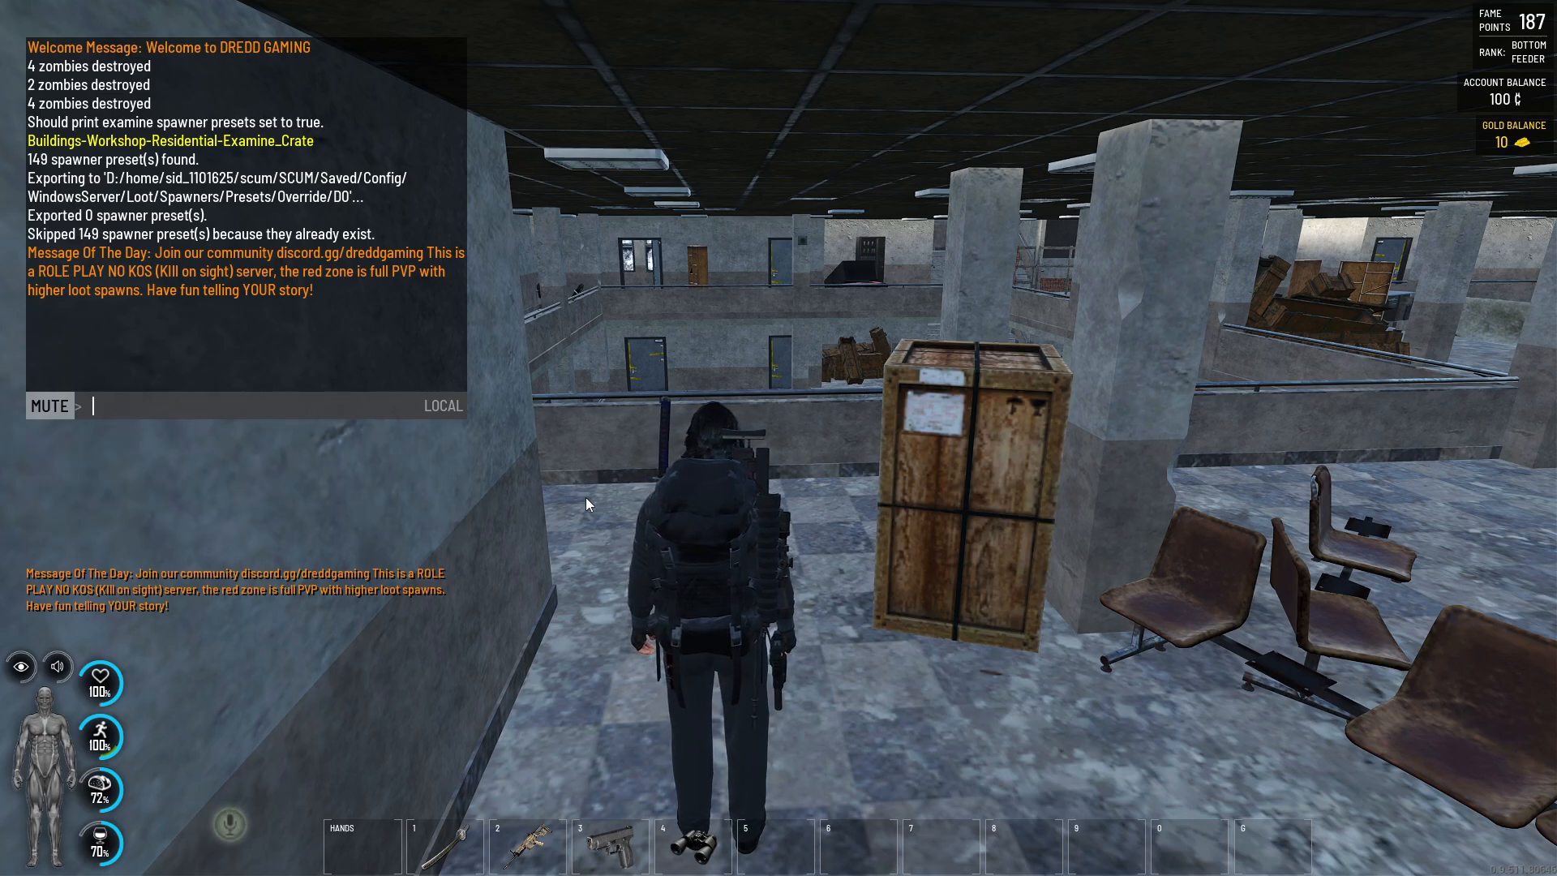
{"action": "key", "text": "Escape"}
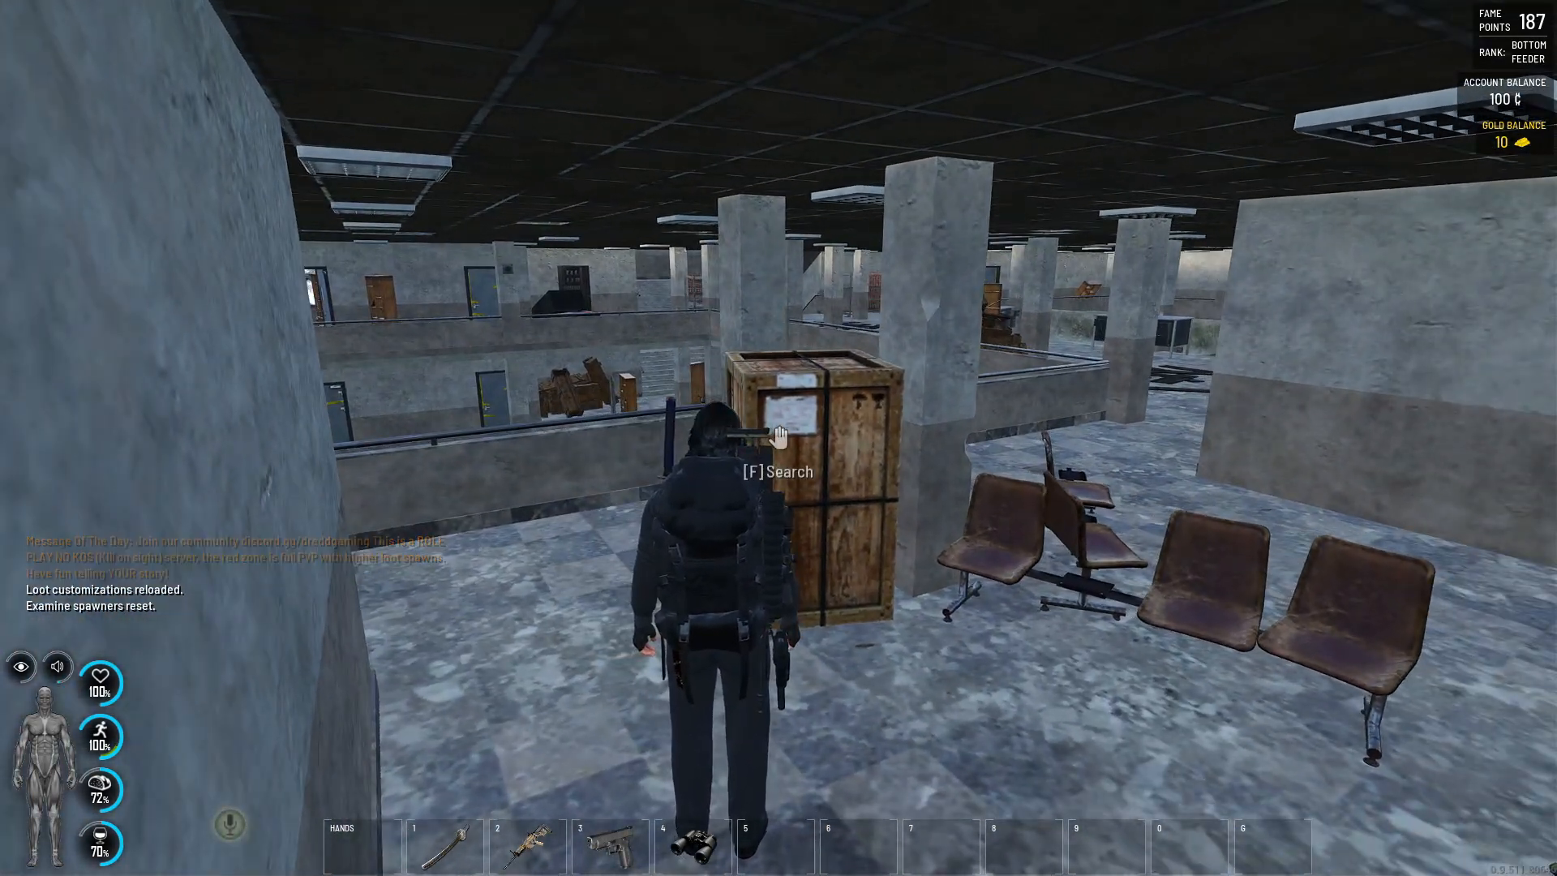
- Search the wooden crate, inspect the details of the items found in the vicinity, and return to the game
{"action": "key", "text": "f"}
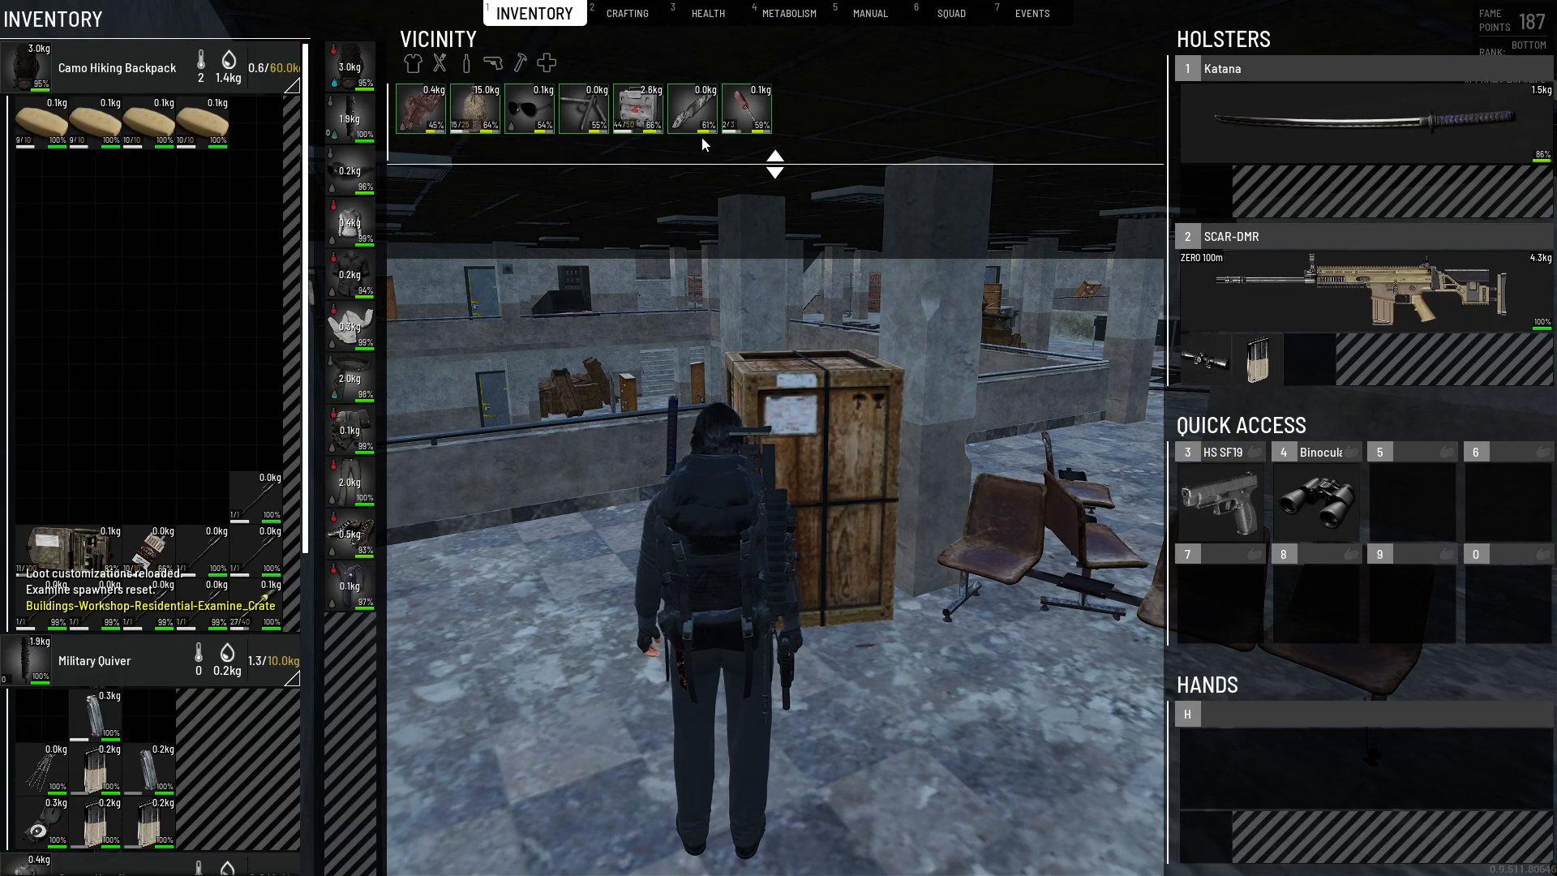
{"action": "mouse_move", "coordinate": [429, 105]}
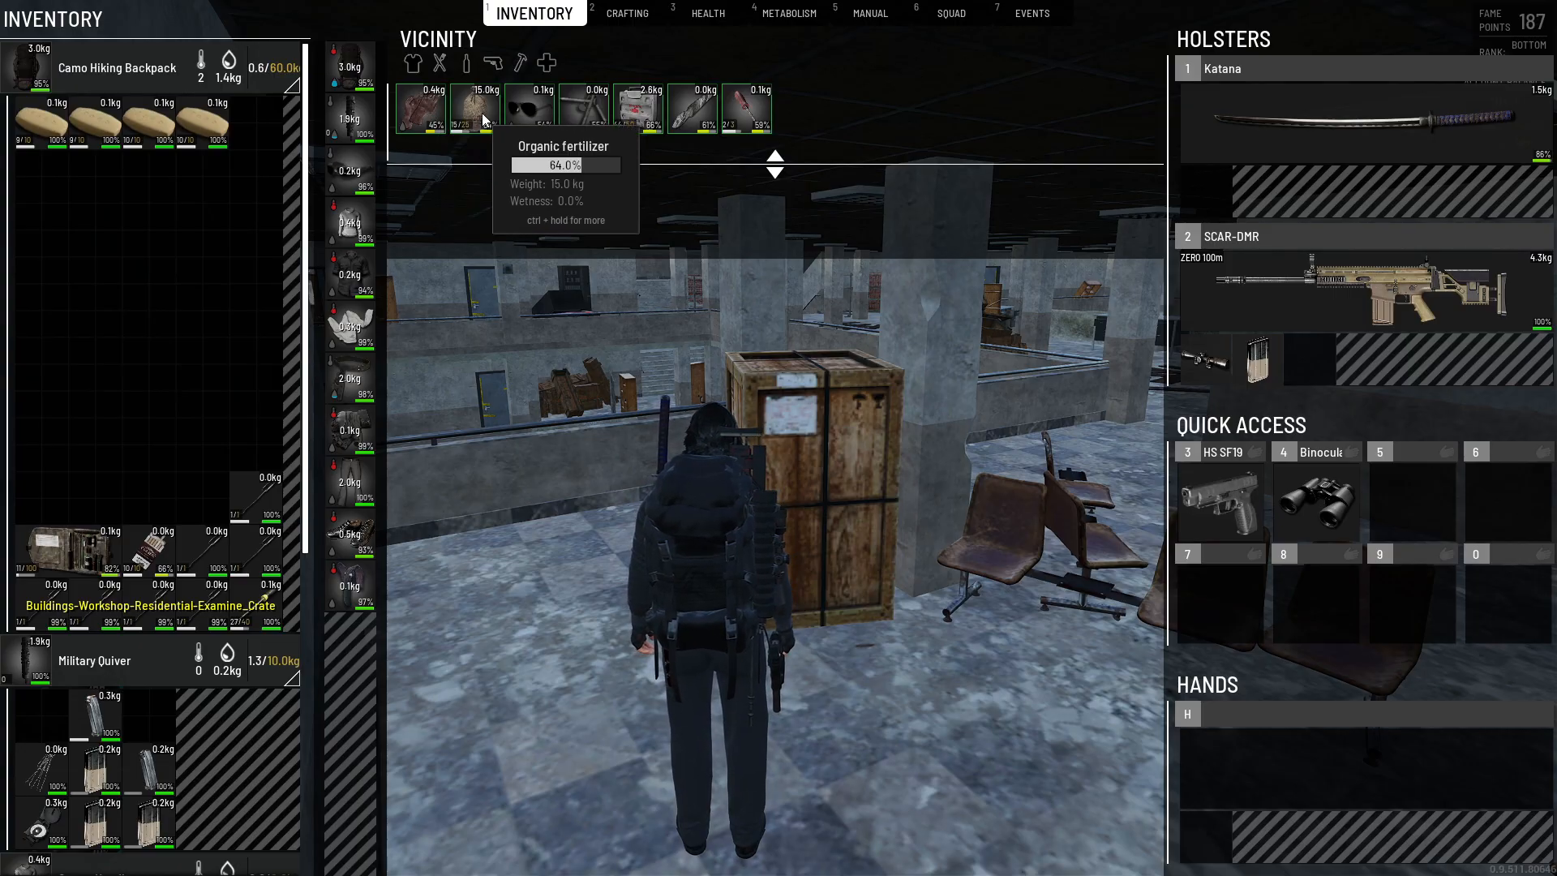
{"action": "mouse_move", "coordinate": [514, 113]}
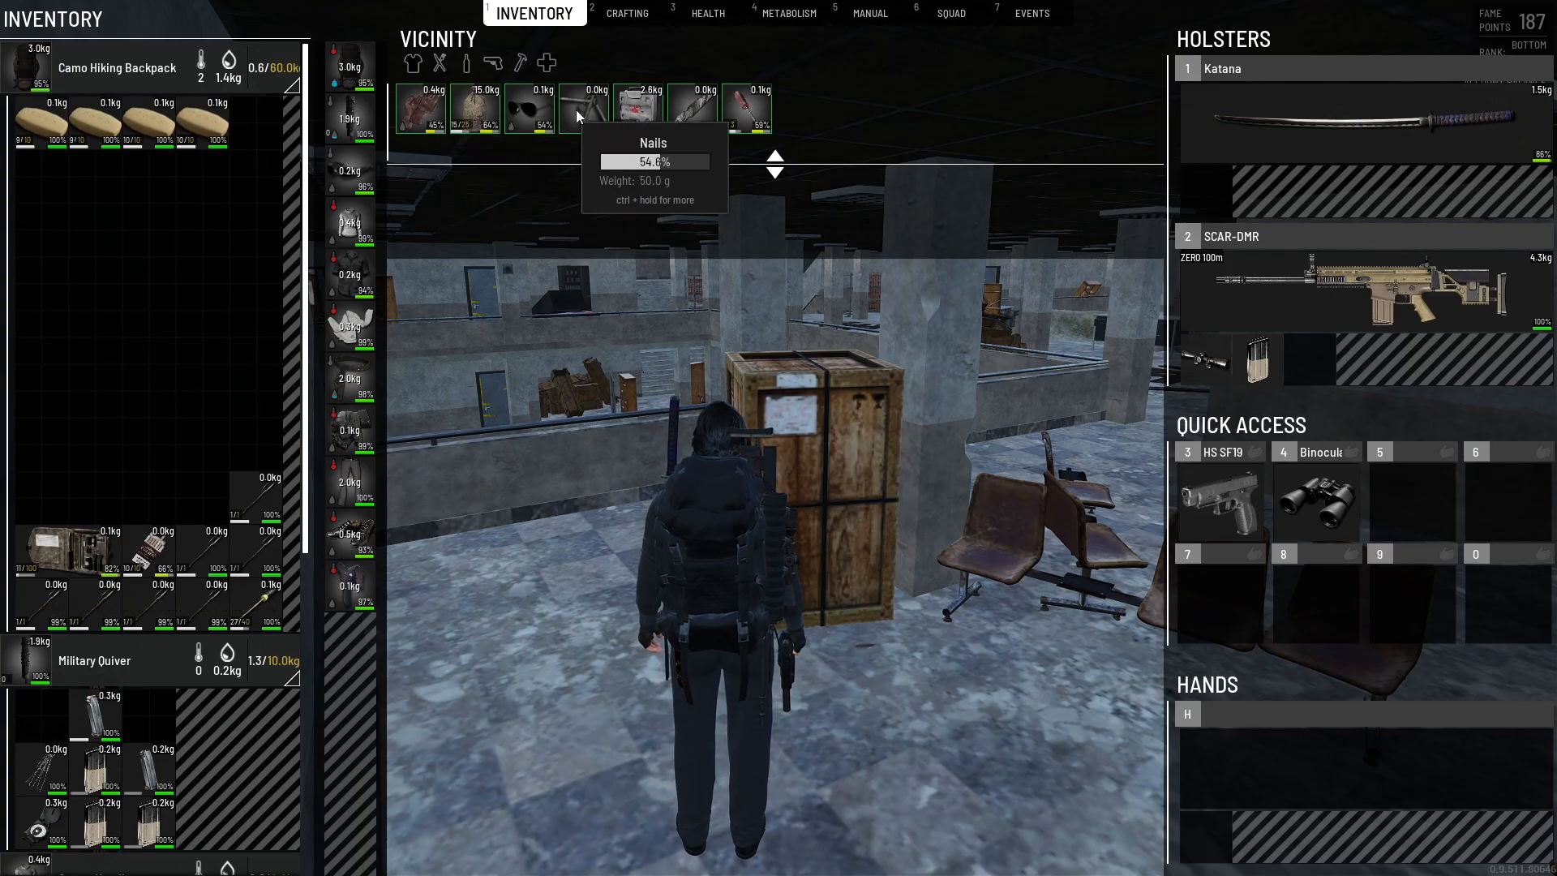
{"action": "mouse_move", "coordinate": [671, 116]}
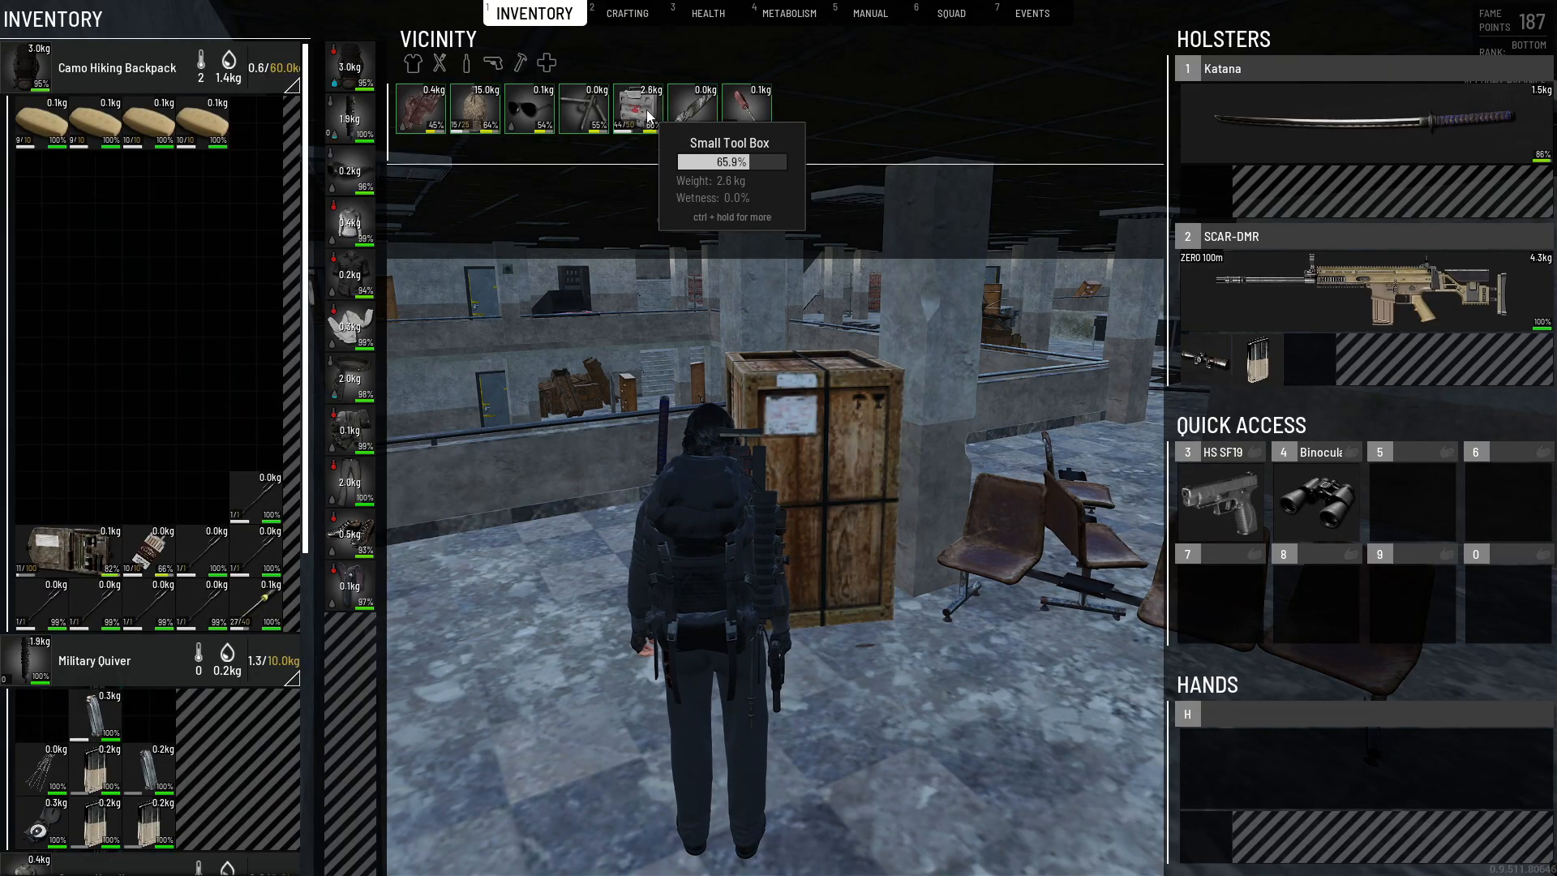
{"action": "mouse_move", "coordinate": [753, 115]}
{"action": "key", "text": "Escape"}
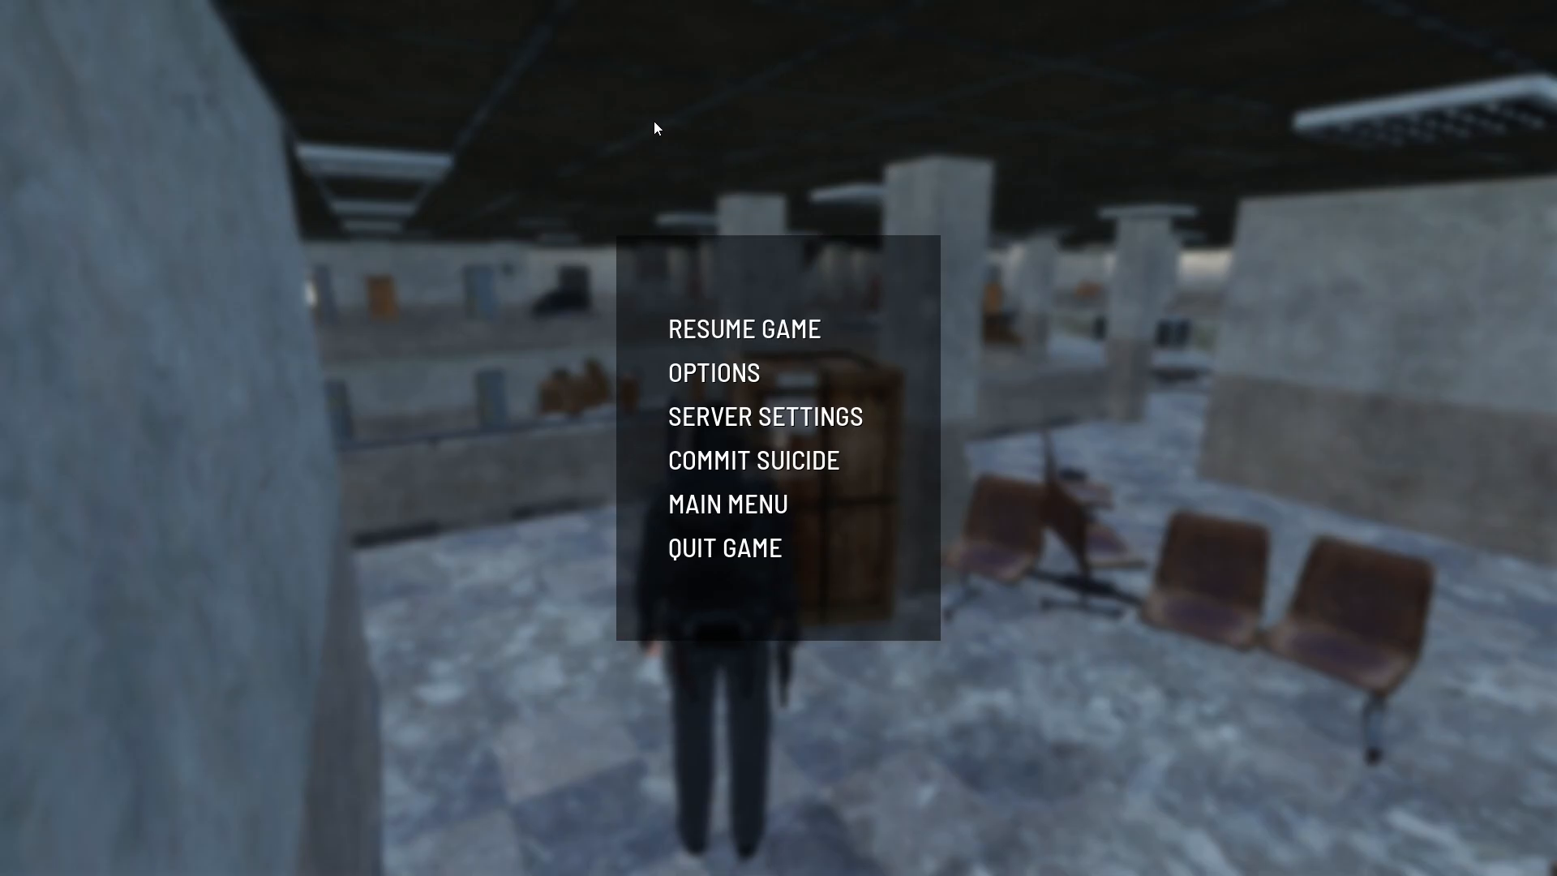
{"action": "key", "text": "Escape"}
- Run #ReloadLootCustomizationsAndResetSpawners again and check the wooden crate's new loot in the inventory
{"action": "key", "text": "t"}
{"action": "key", "text": "Up"}
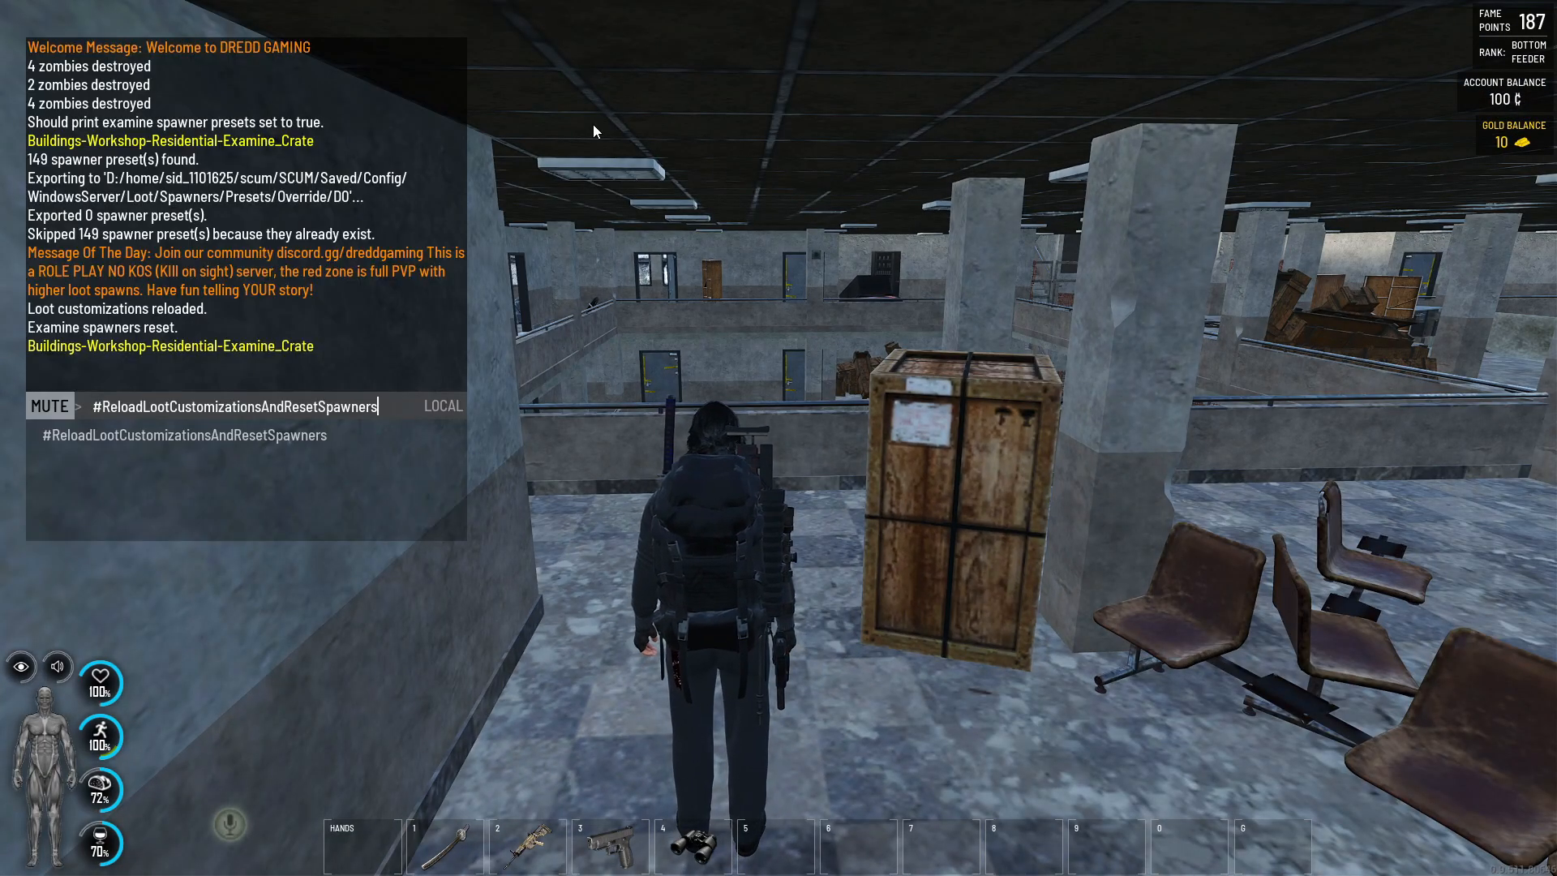
{"action": "key", "text": "Return"}
{"action": "key", "text": "Escape"}
{"action": "key", "text": "s"}
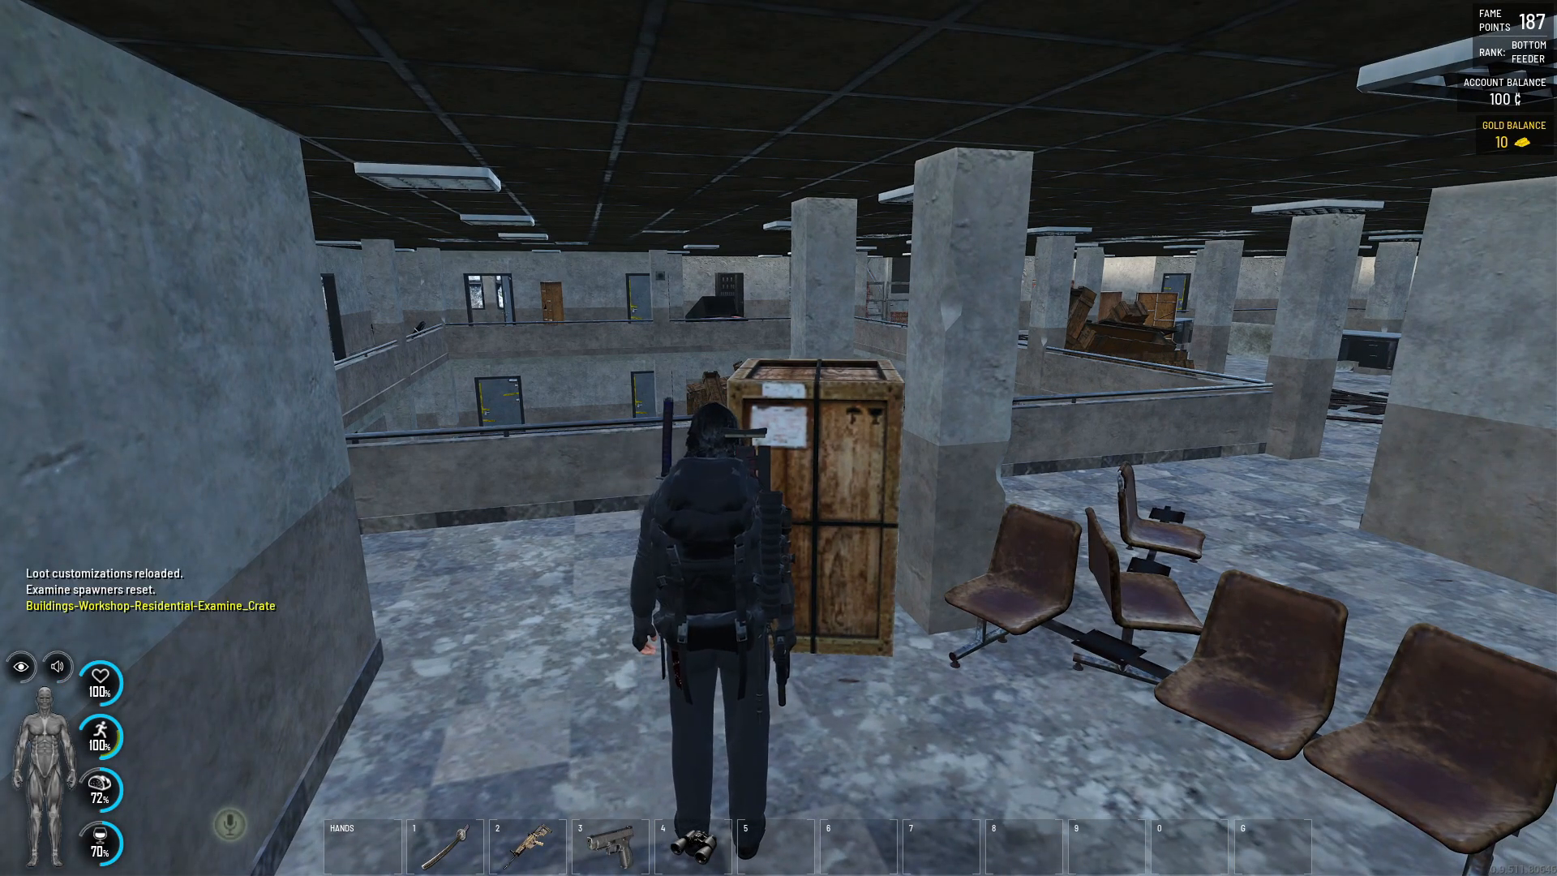
{"action": "key", "text": "Tab"}
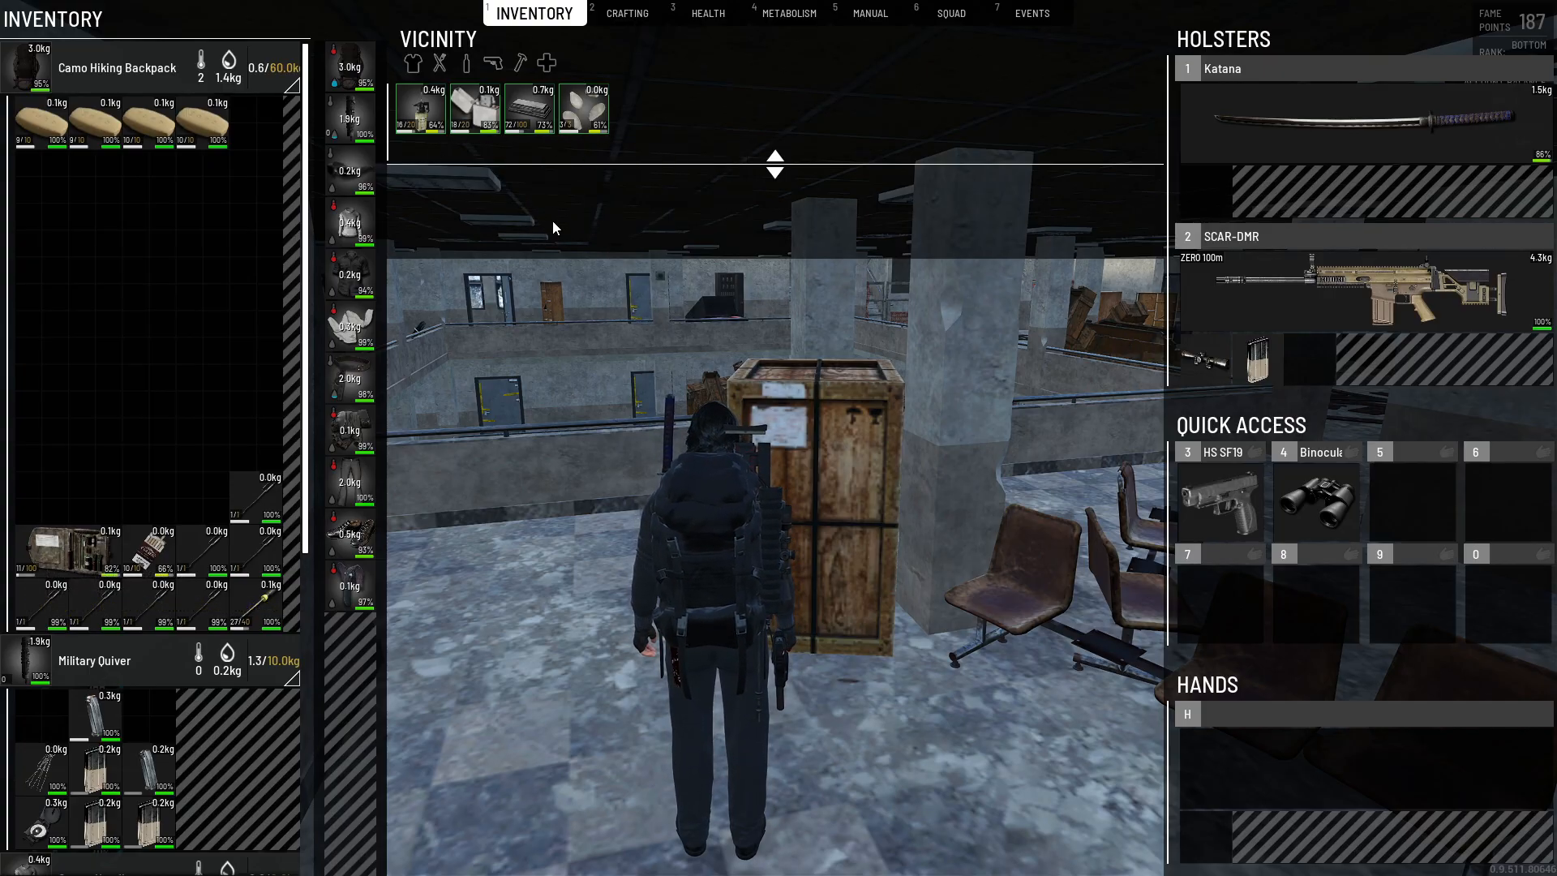
{"action": "key", "text": "Tab"}
- Switch to the GPORTAL panel in the browser, set the crate preset's InitialDamage and RandomDamage to 0, and save the file
{"action": "key", "text": "alt+Tab"}
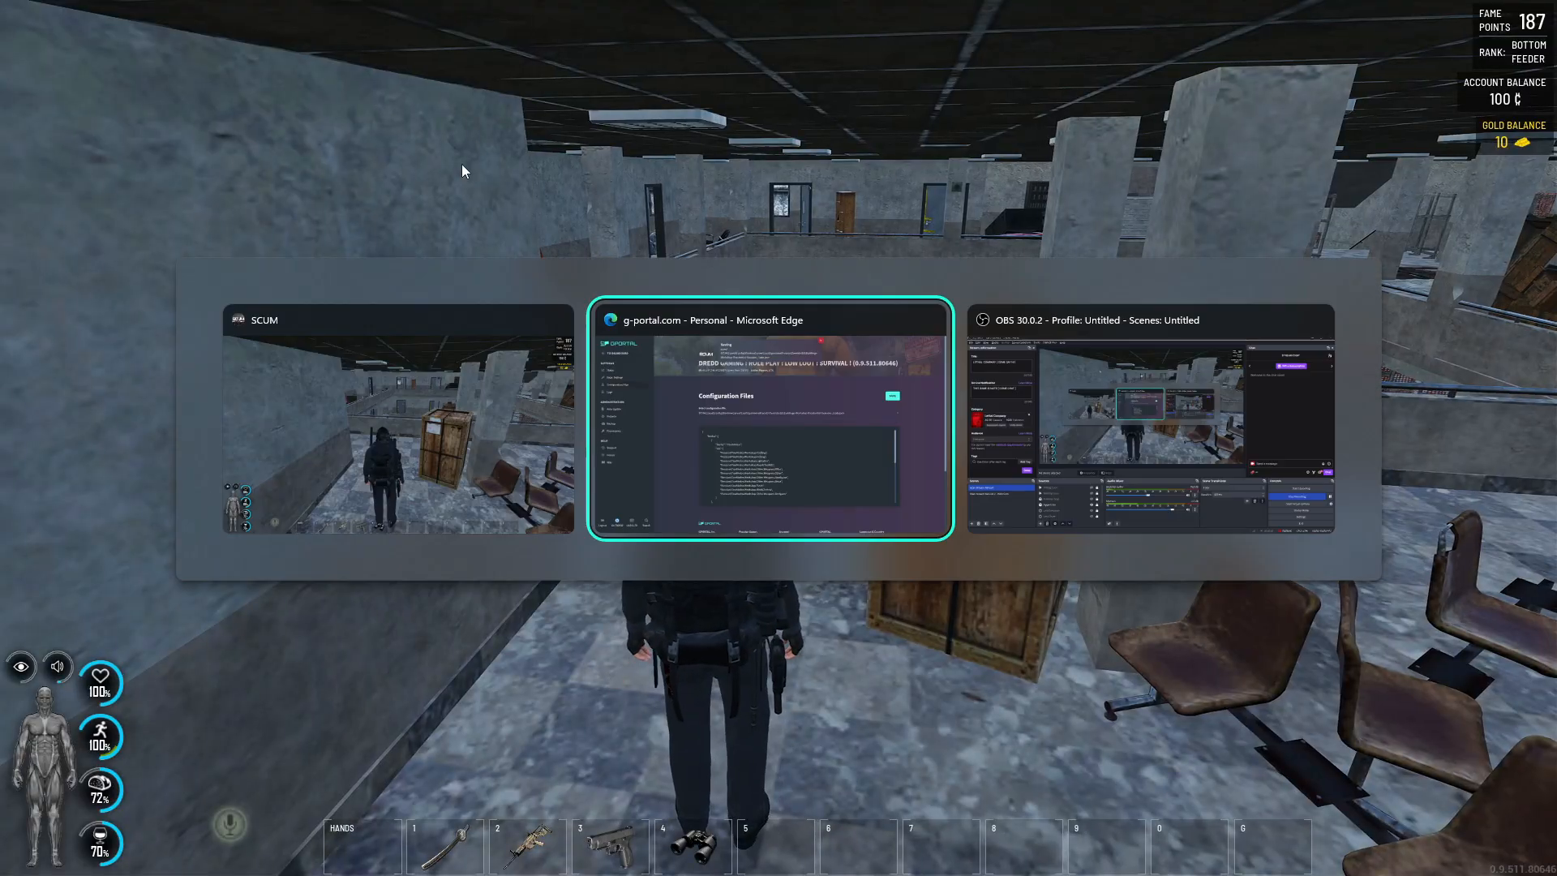
{"action": "scroll", "coordinate": [821, 591], "scroll_direction": "down", "scroll_amount": 10}
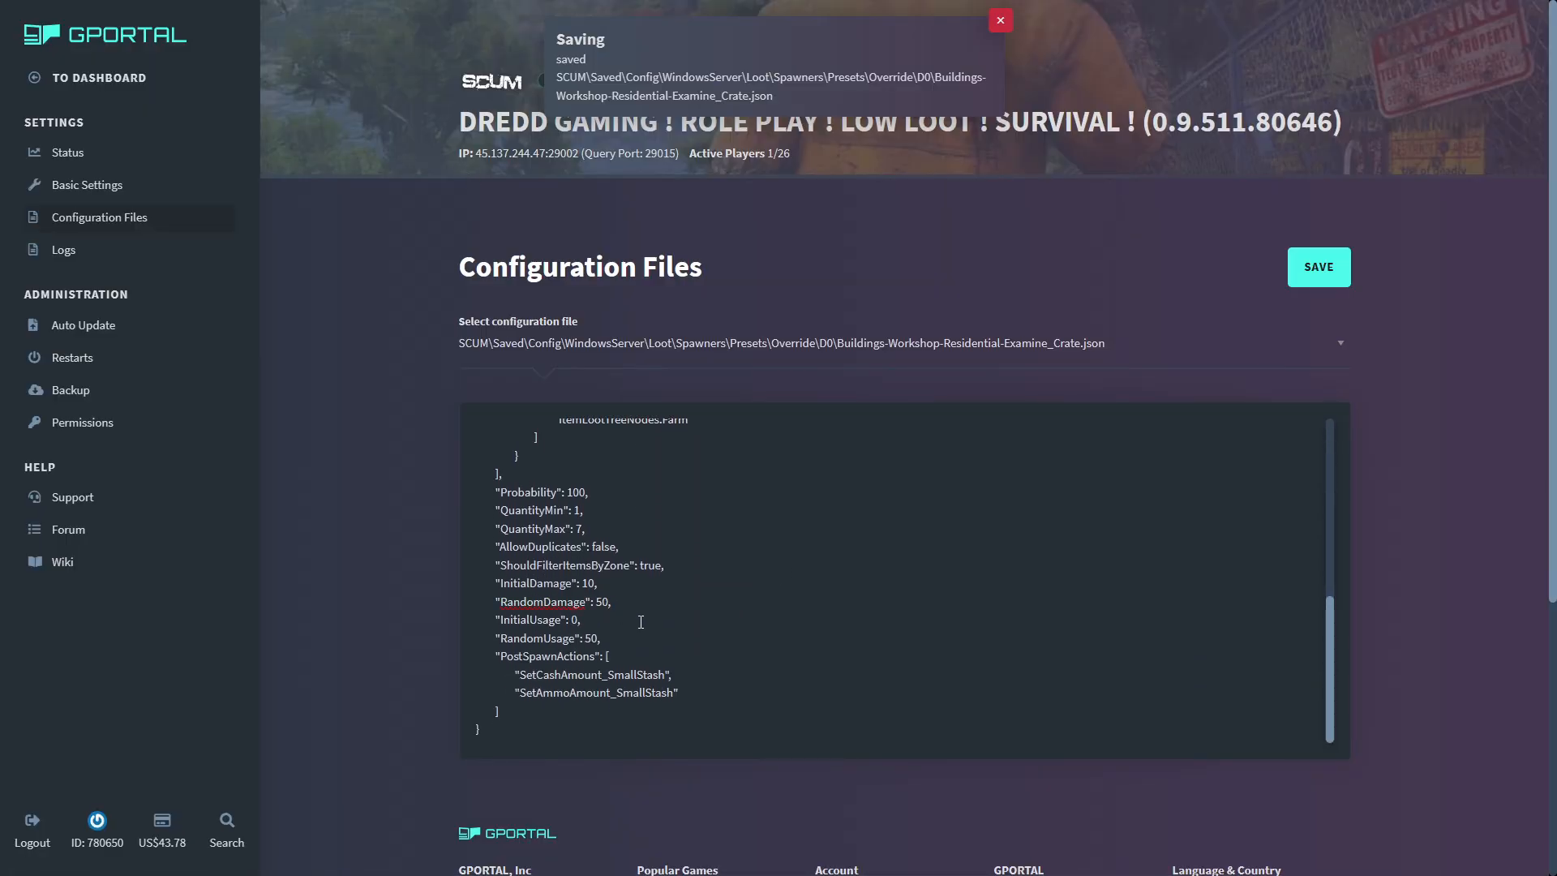
{"action": "type", "text": "0"}
{"action": "key", "text": "BackSpace"}
{"action": "key", "text": "BackSpace"}
{"action": "type", "text": "0"}
{"action": "left_click", "coordinate": [1319, 266]}
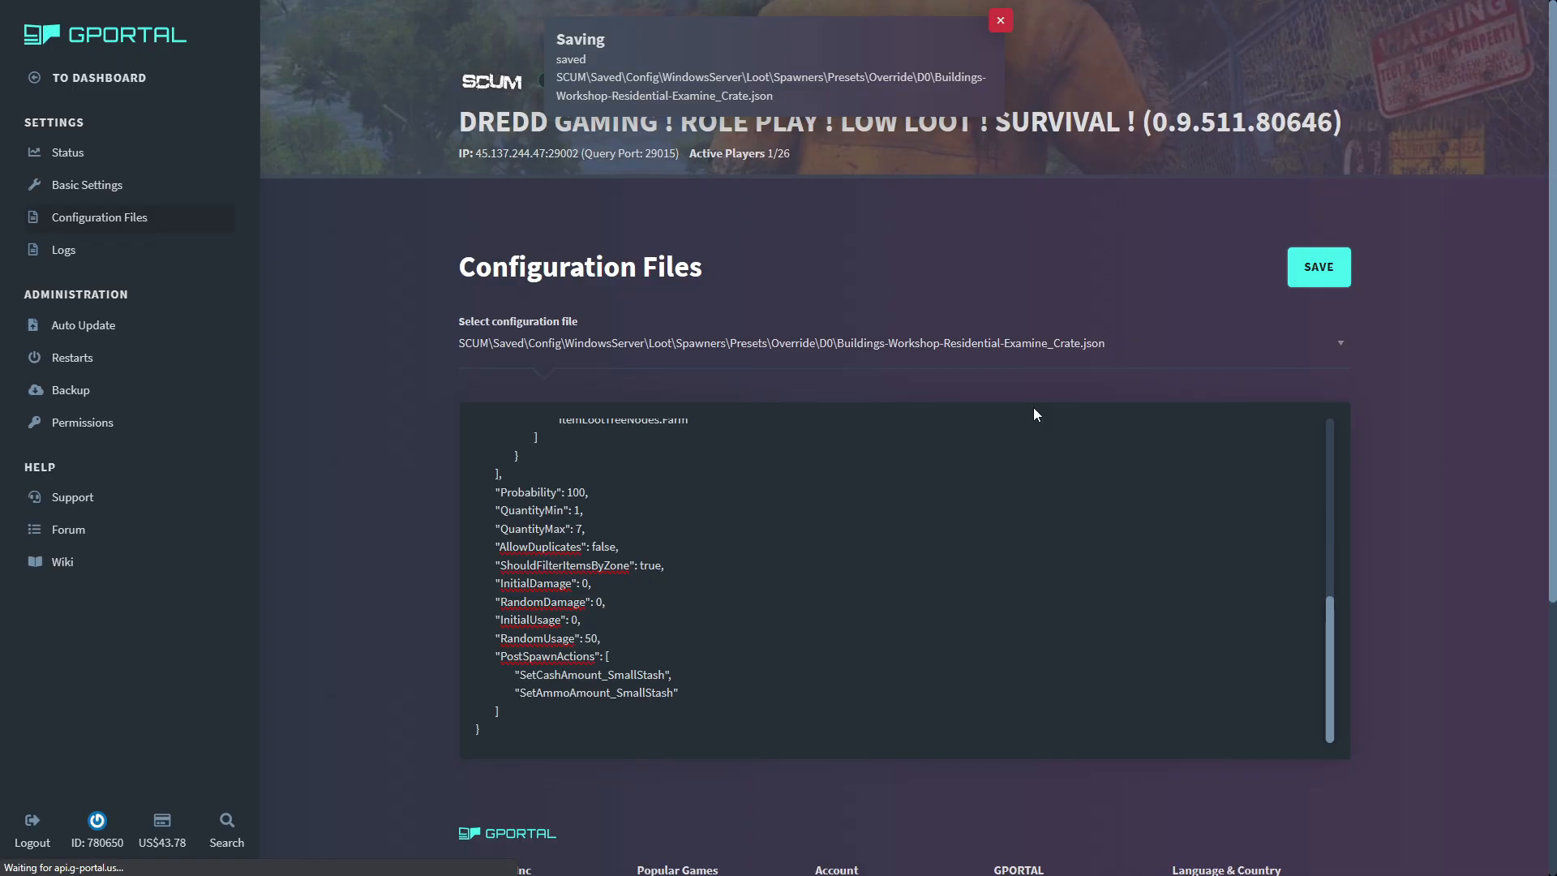
- Return to SCUM and rerun #ReloadLootCustomizationsAndResetSpawners to apply the new damage values
{"action": "key", "text": "alt+Tab"}
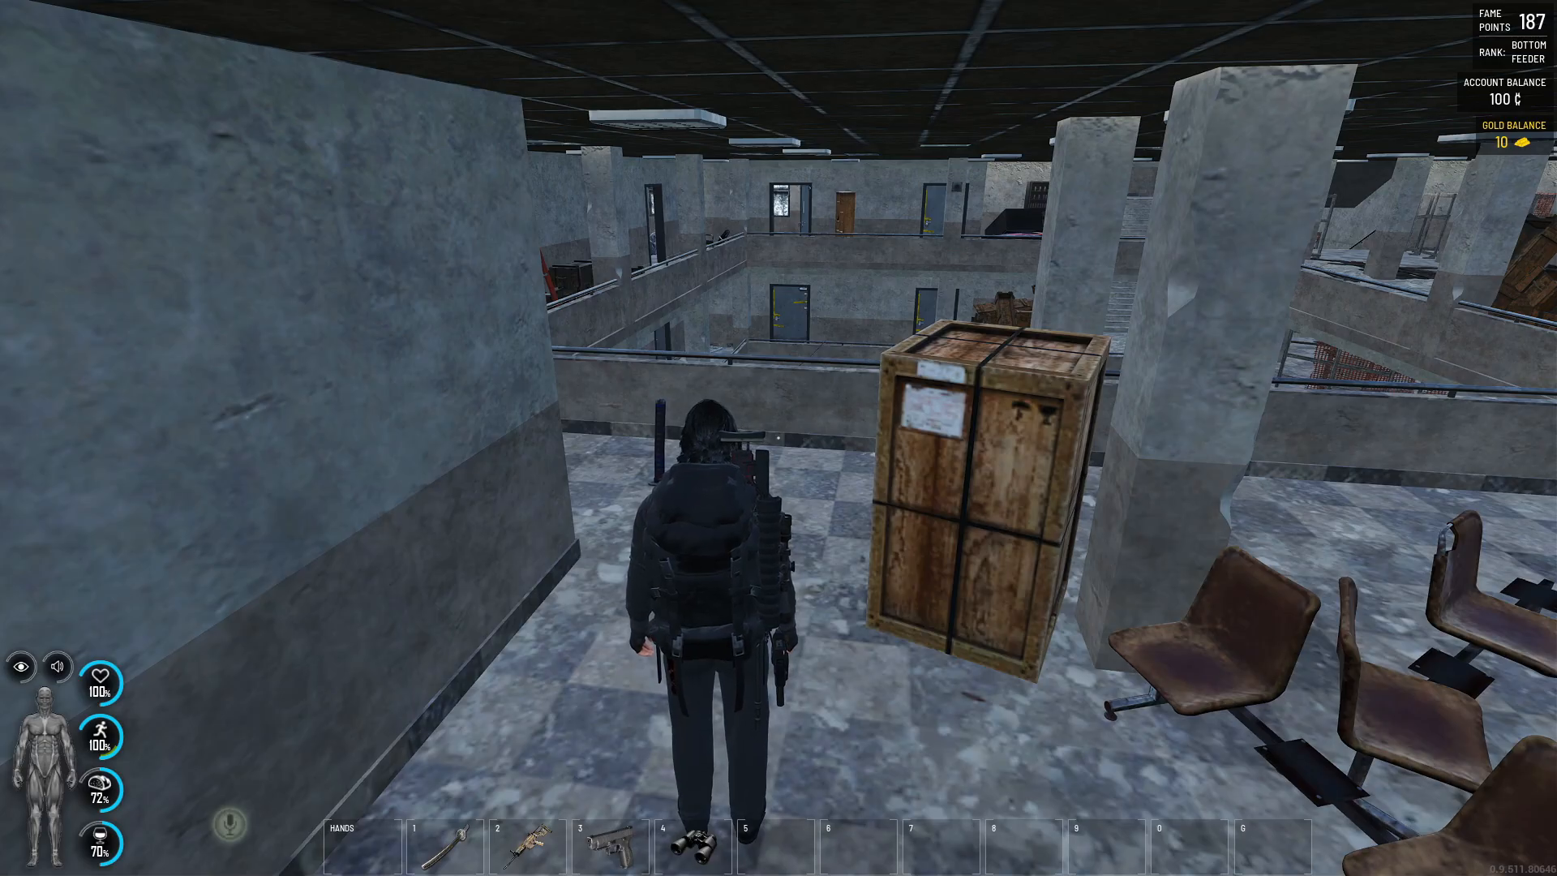
{"action": "key", "text": "t"}
{"action": "key", "text": "Up"}
{"action": "key", "text": "Return"}
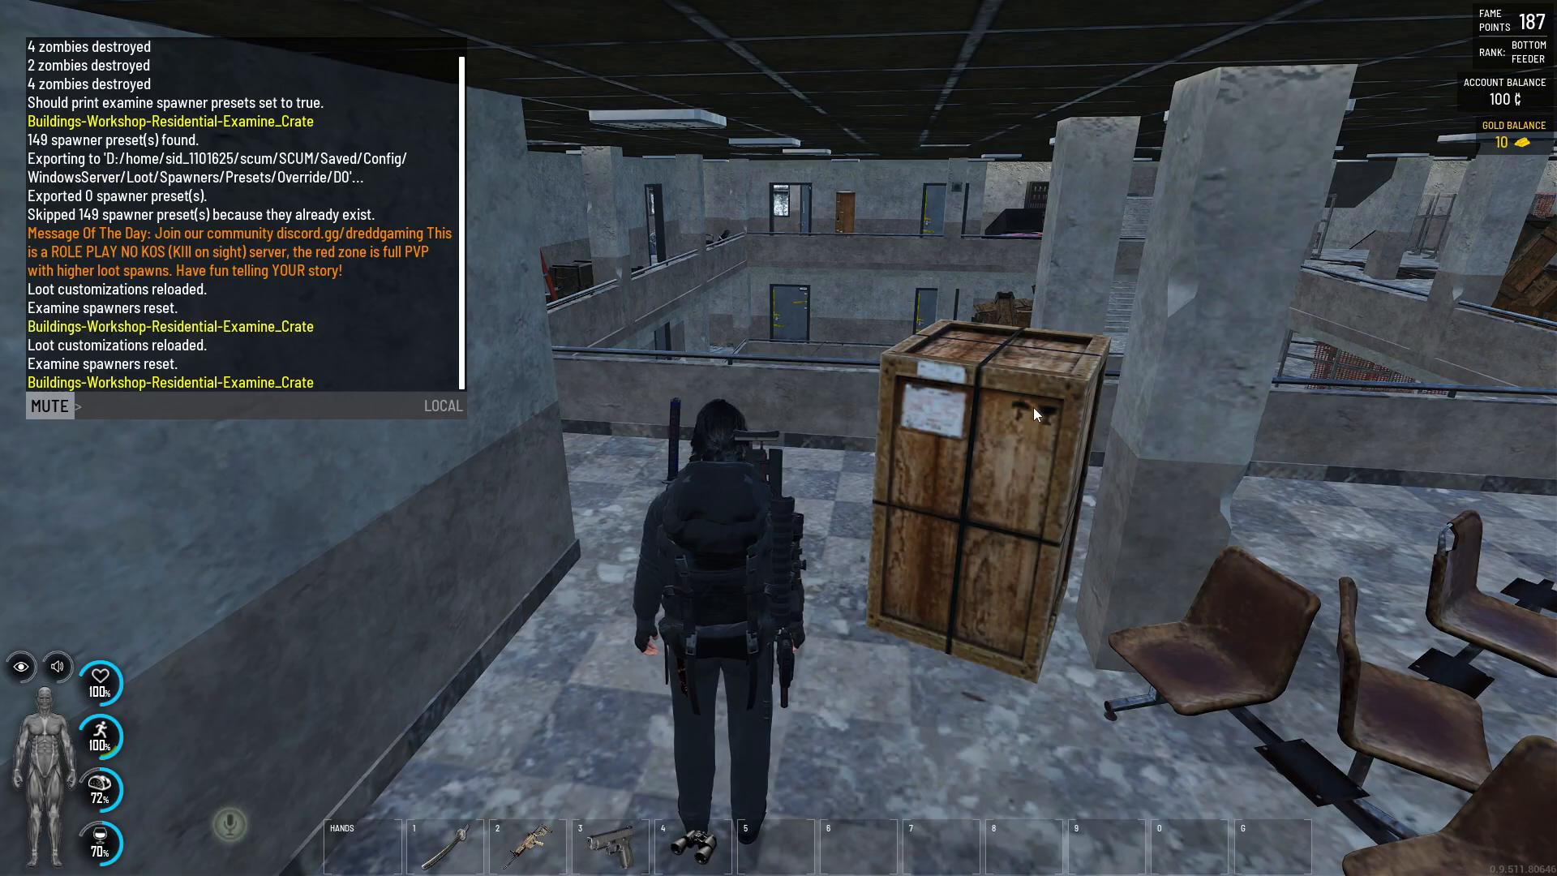
{"action": "key", "text": "Escape"}
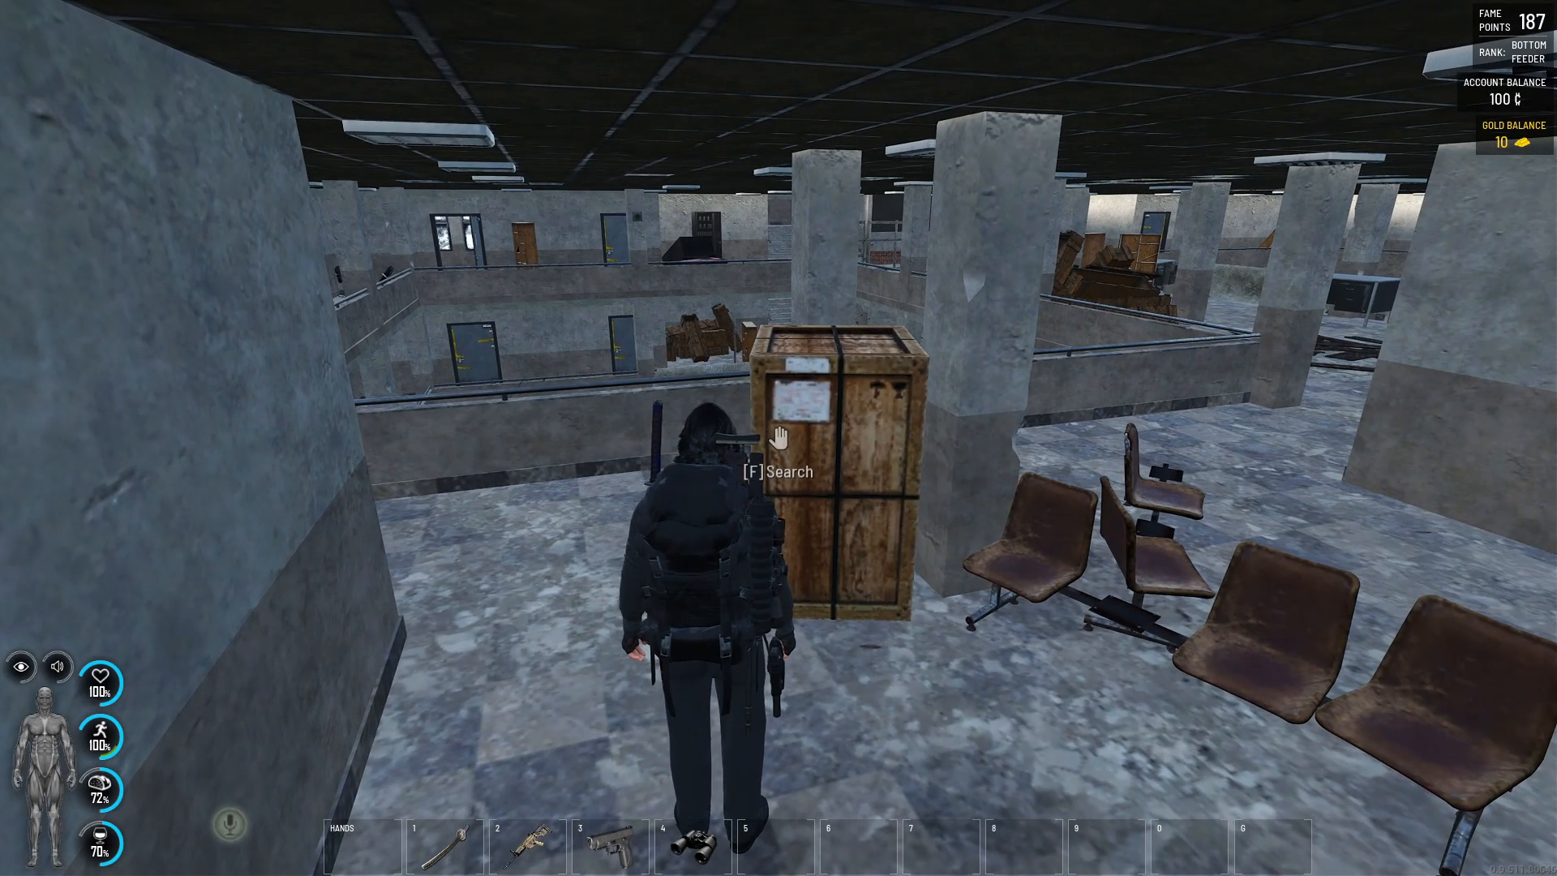
- Search the wooden crate, check the condition of its loot, and close the inventory
{"action": "key", "text": "f"}
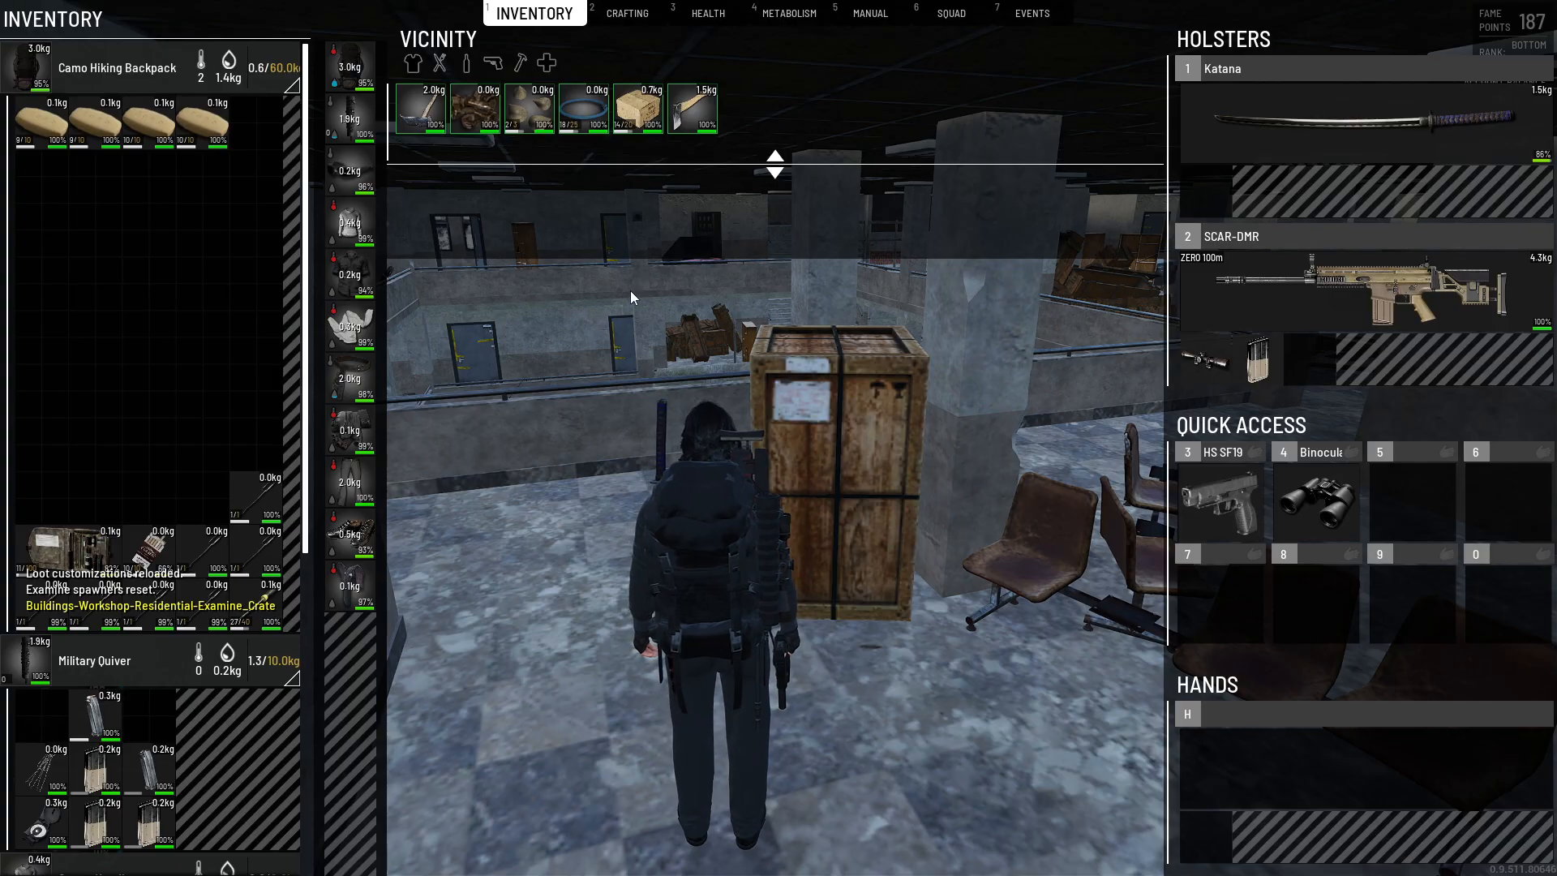
{"action": "key", "text": "Escape"}
{"action": "key", "text": "Escape"}
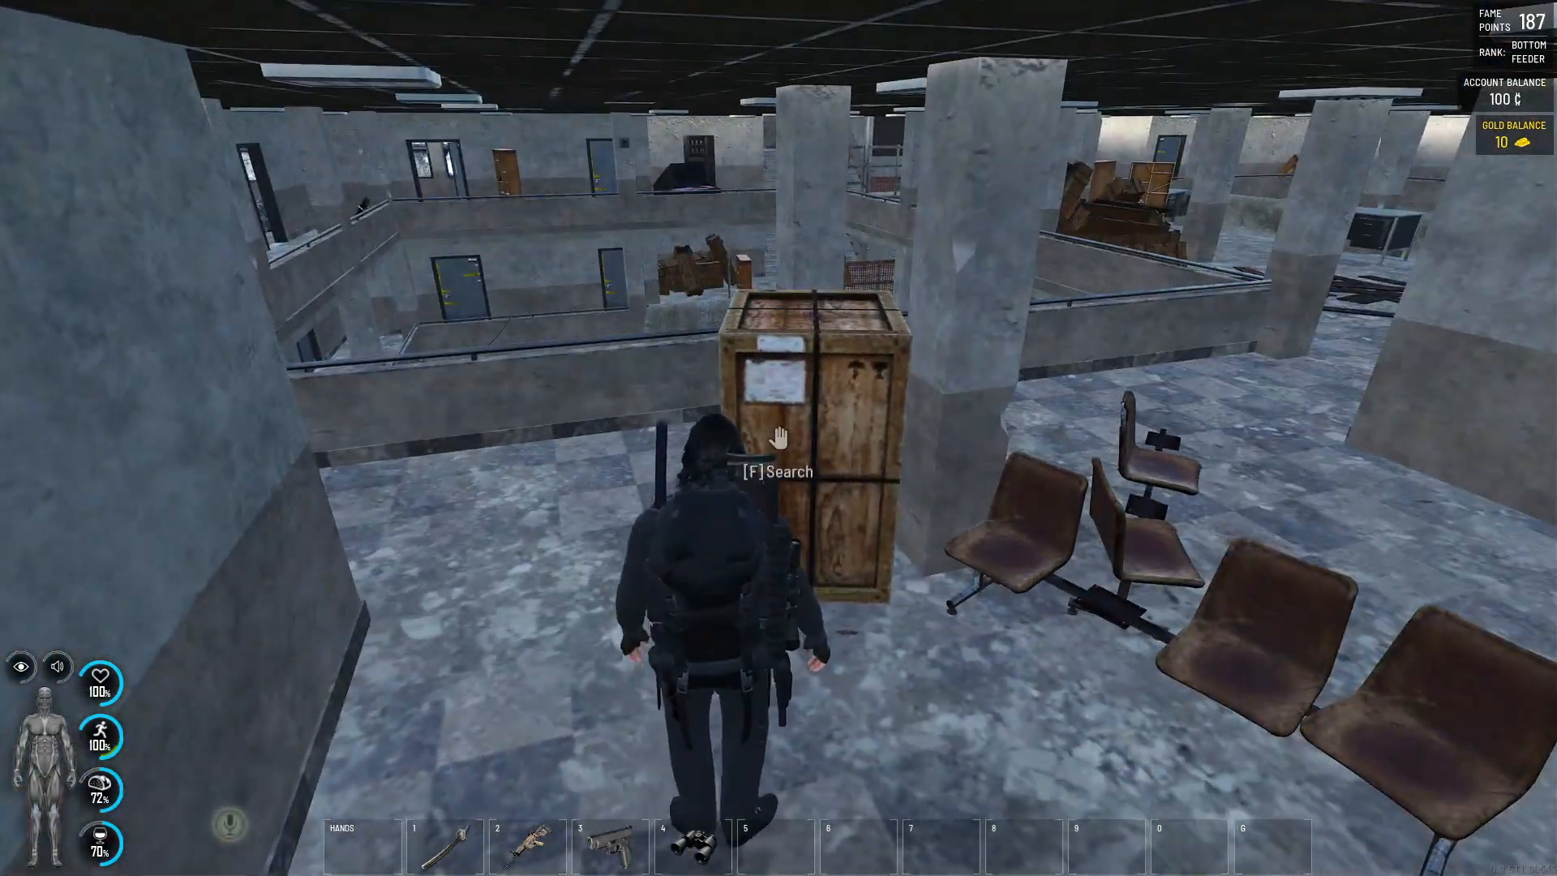
- Walk along the upper-floor corridor to the dark green crate by the wall behind the pillar
{"action": "key", "text": "w"}
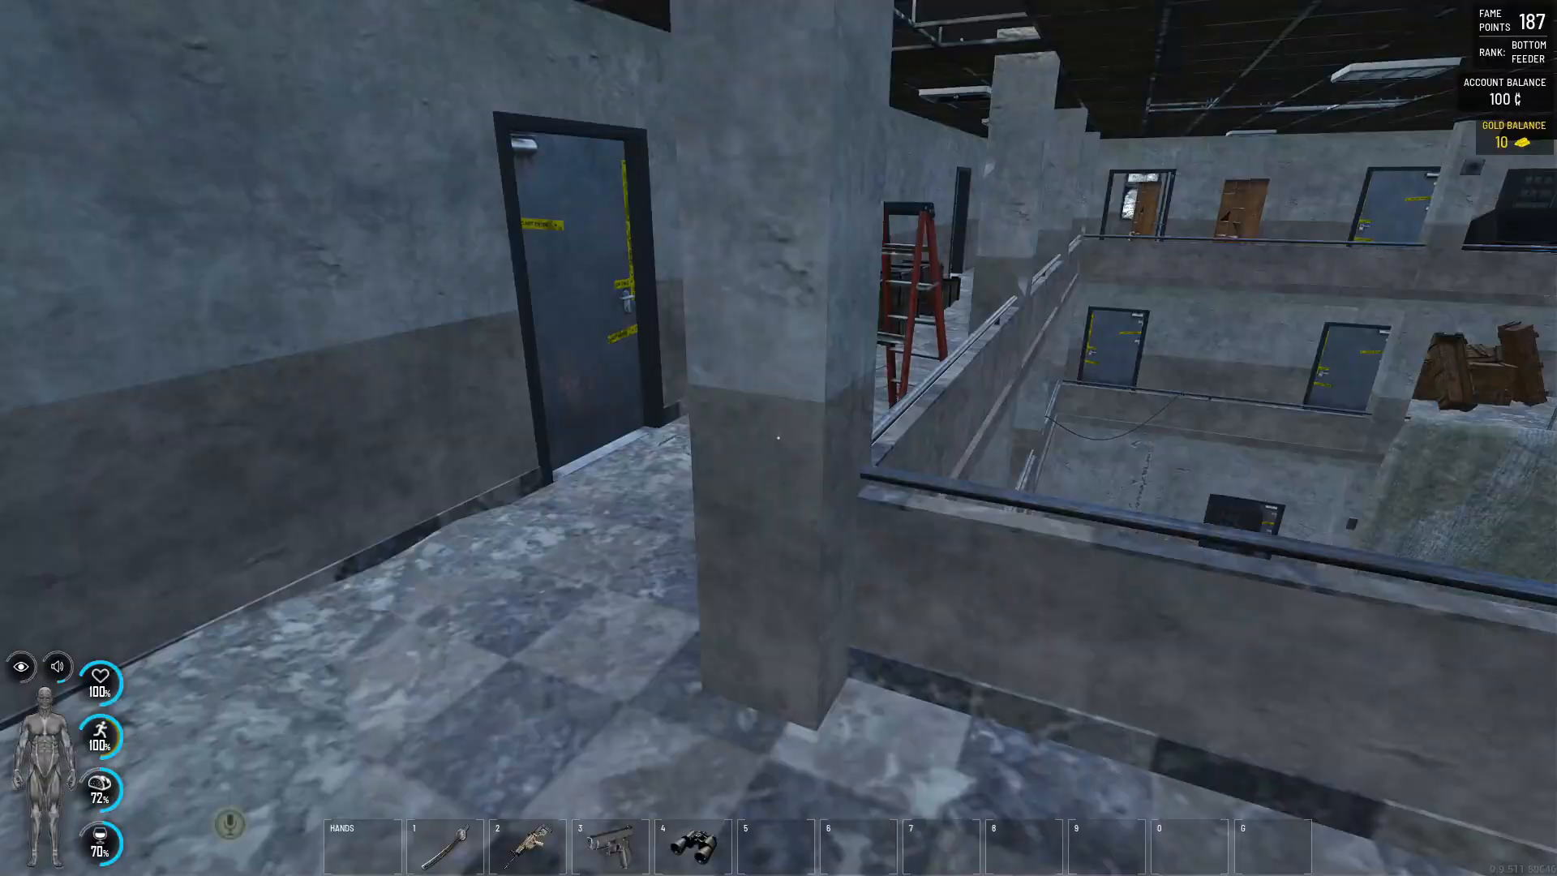
{"action": "key", "text": "w"}
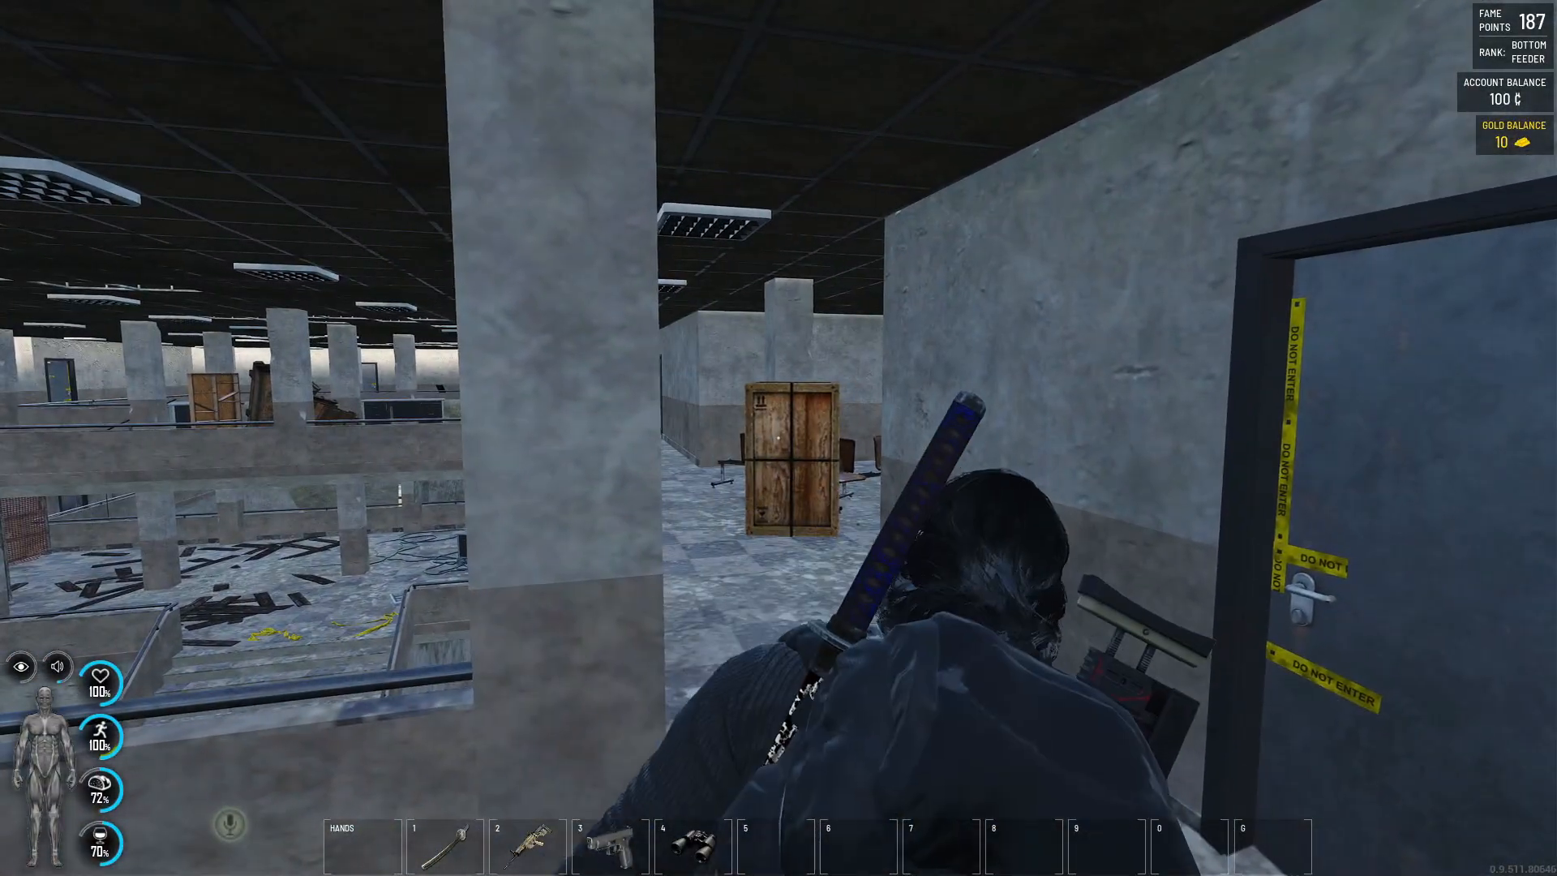
{"action": "key", "text": "w"}
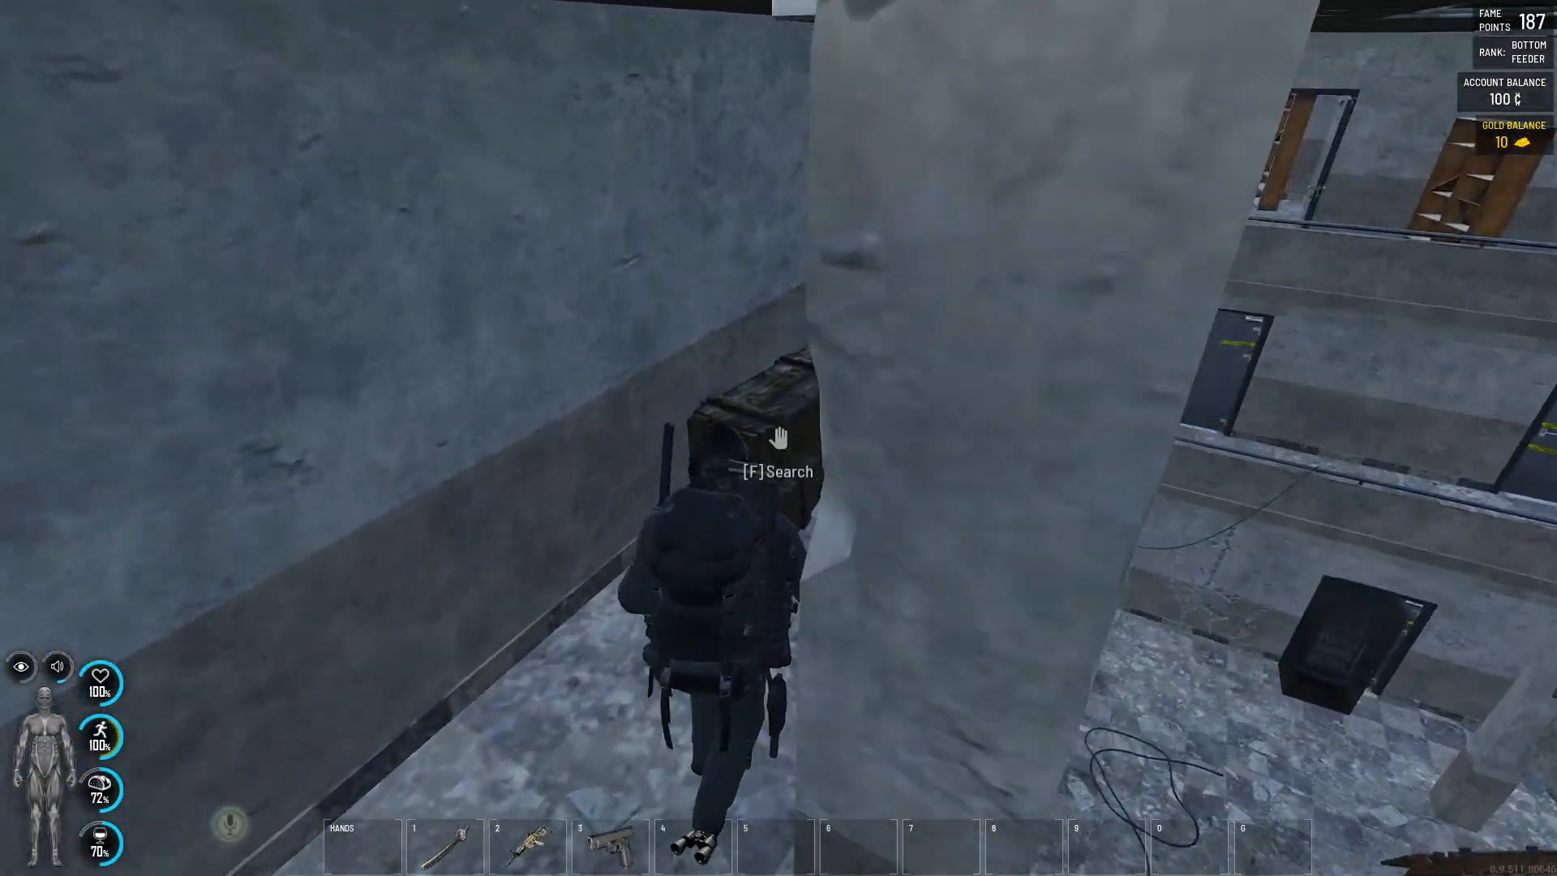
- Search the dark green crate by the wall, check the condition of its loot, and return to the game view
{"action": "key", "text": "f"}
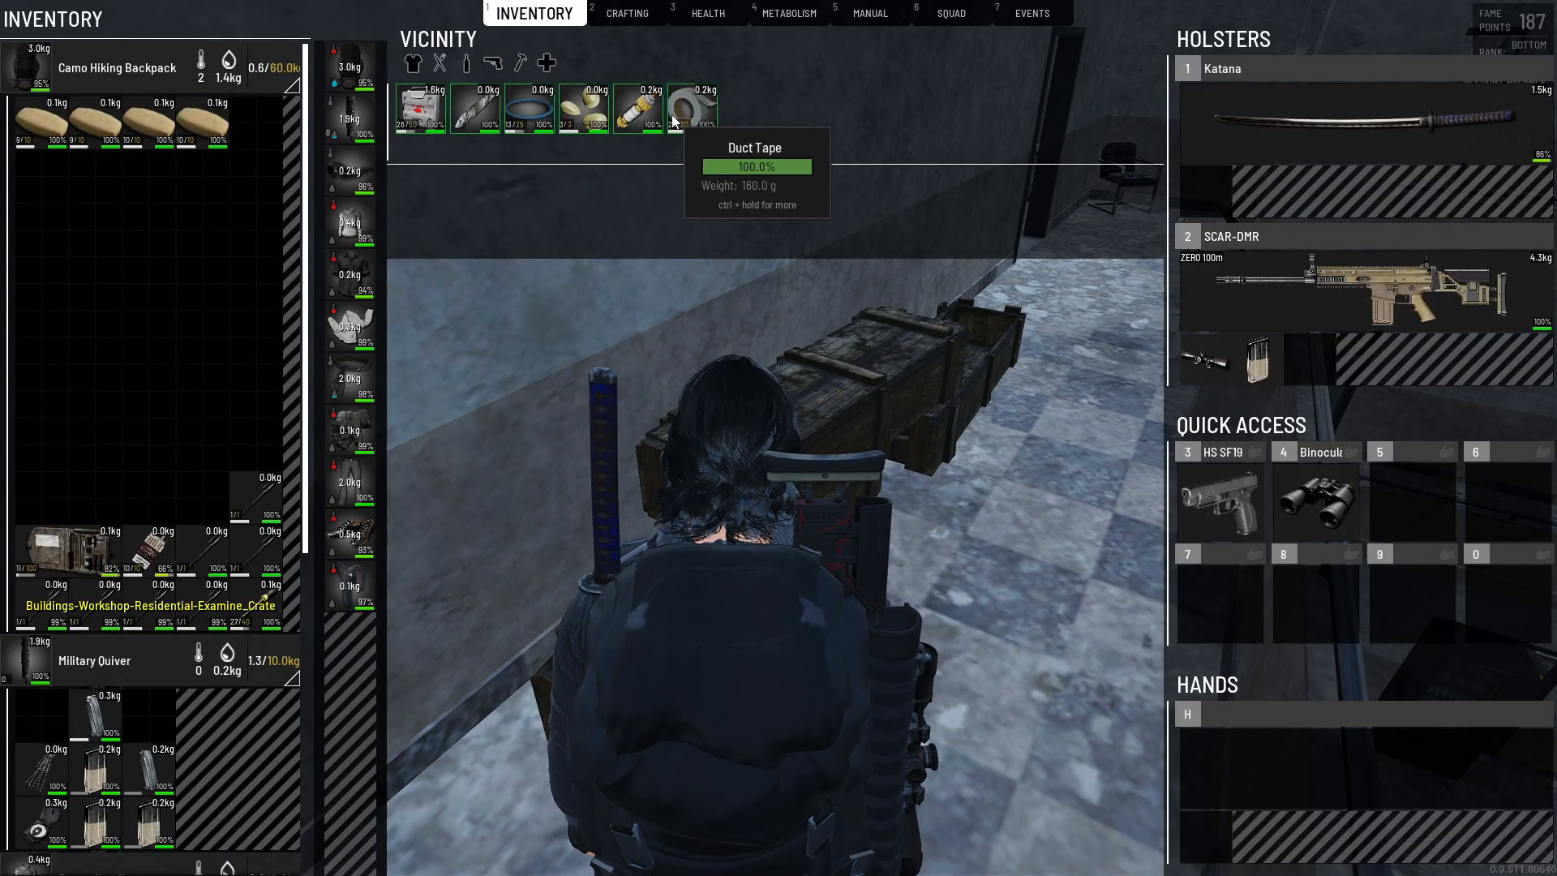
{"action": "key", "text": "Escape"}
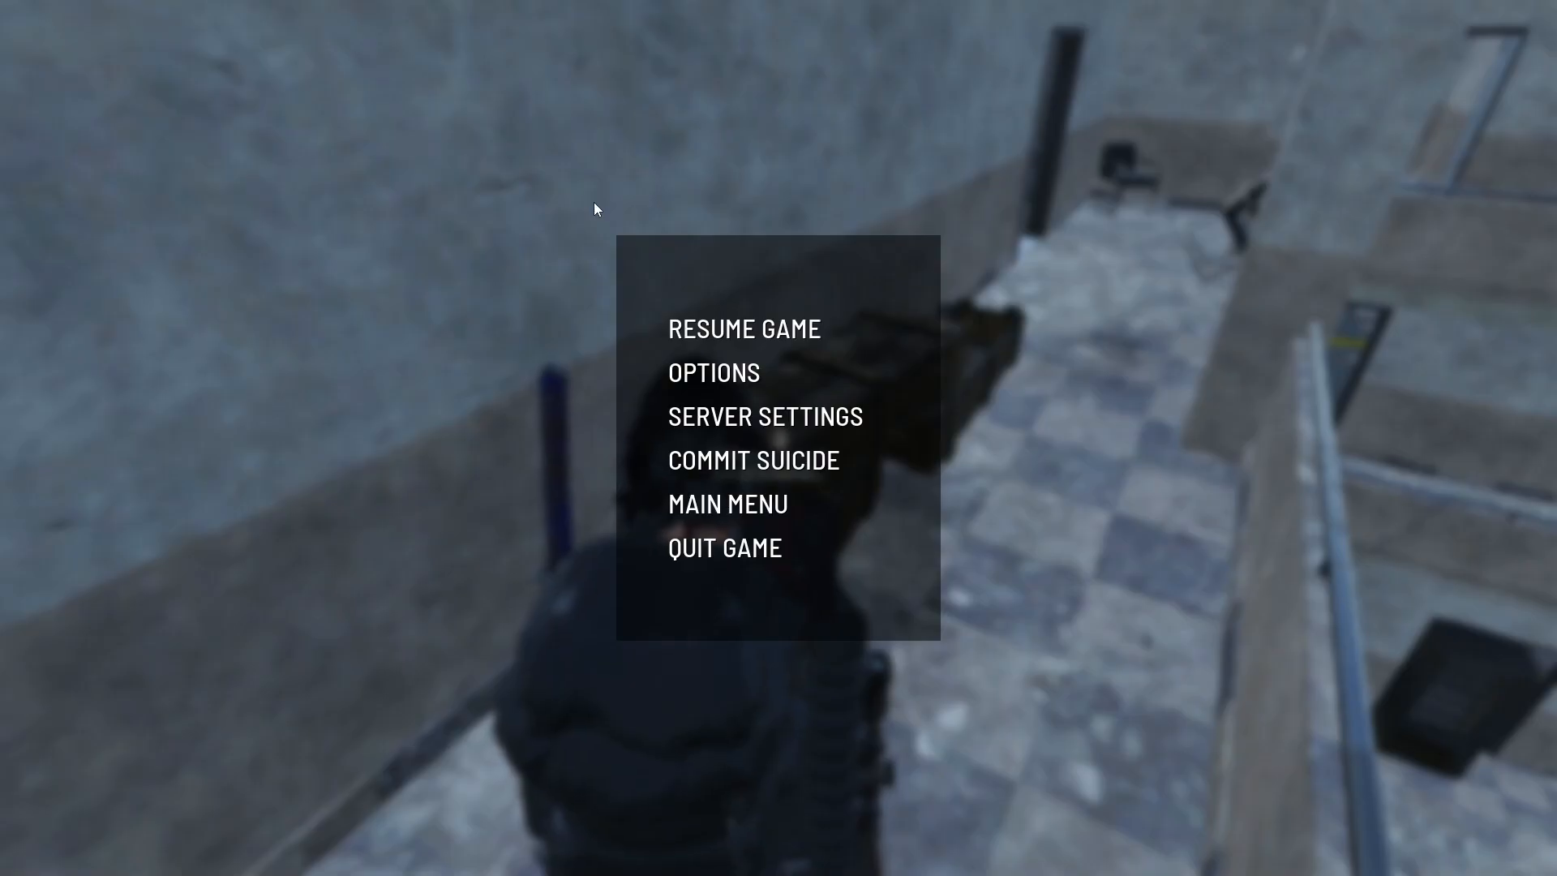
{"action": "key", "text": "Escape"}
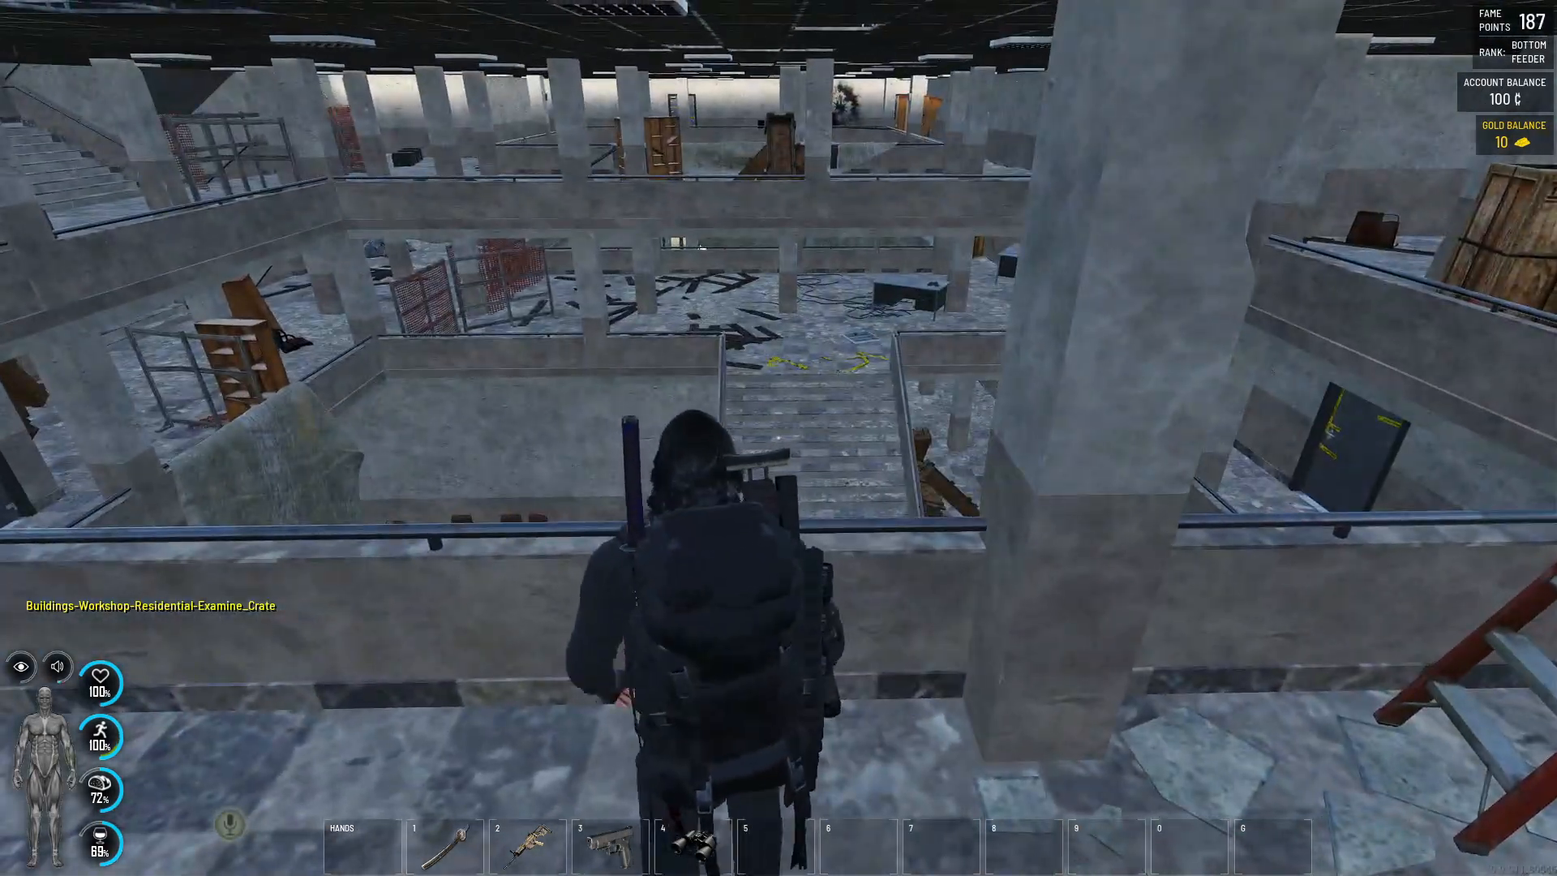
- Walk along the upper floor to the tall wooden crate outside the control room, search it, and inspect the loot in the vicinity list
{"action": "key", "text": "w"}
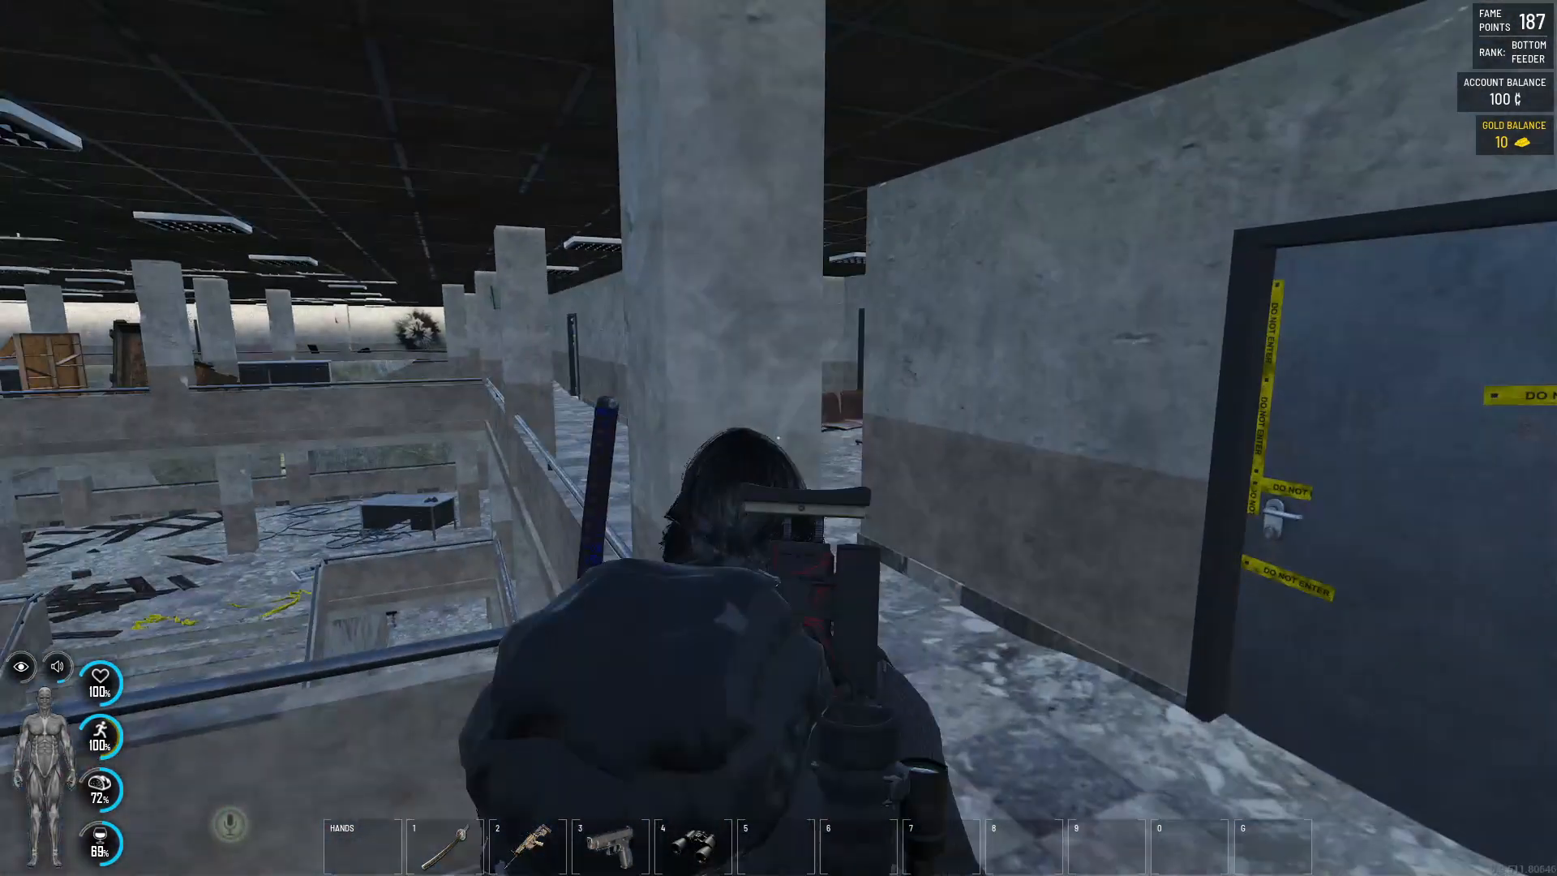
{"action": "key", "text": "w"}
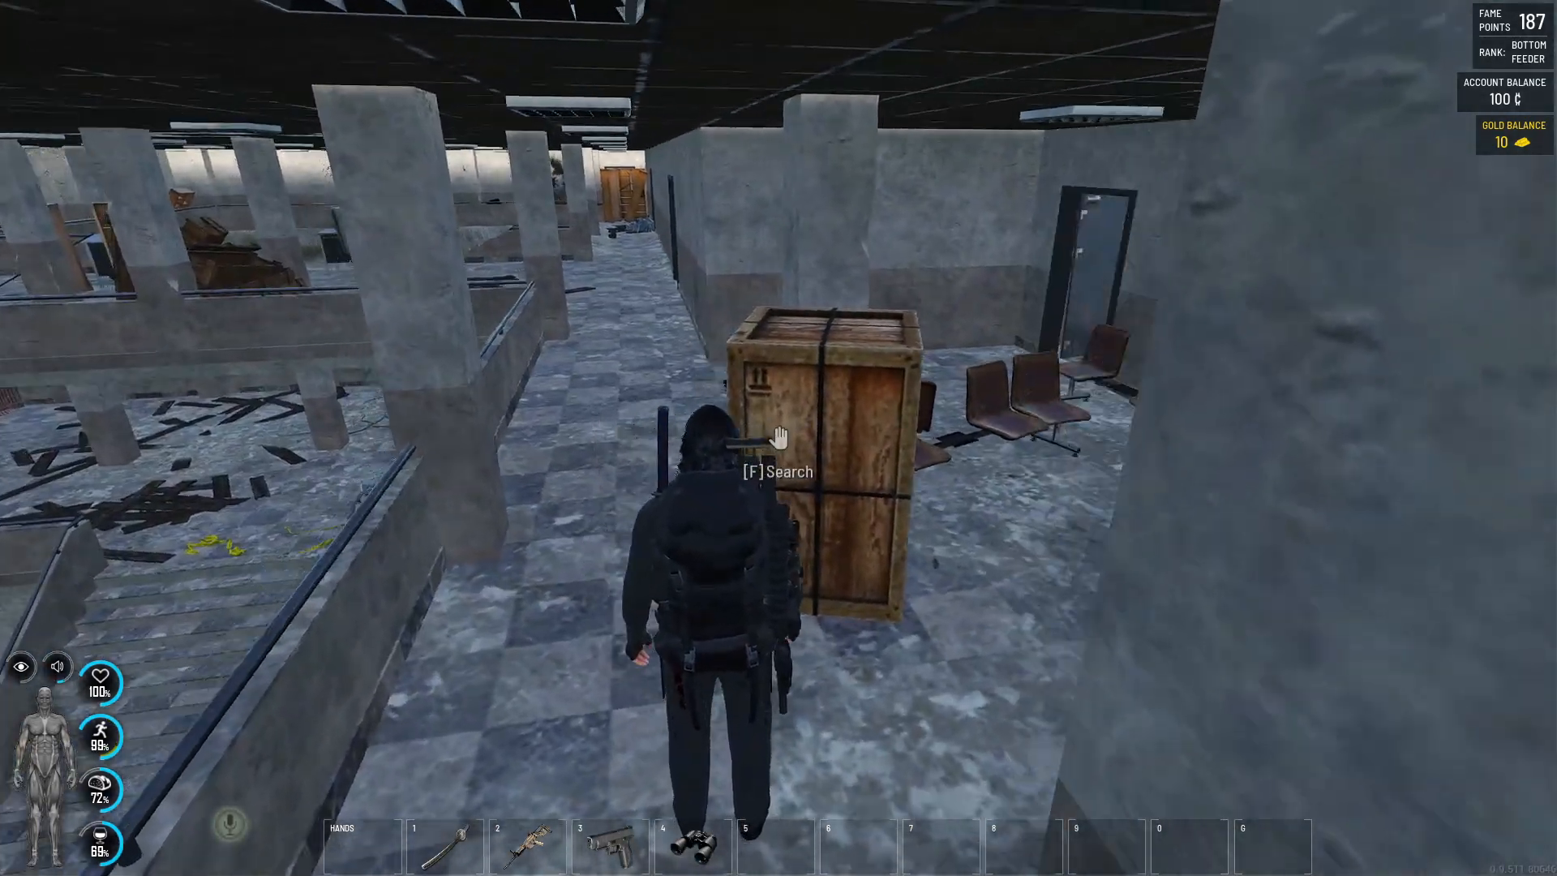
{"action": "key", "text": "w"}
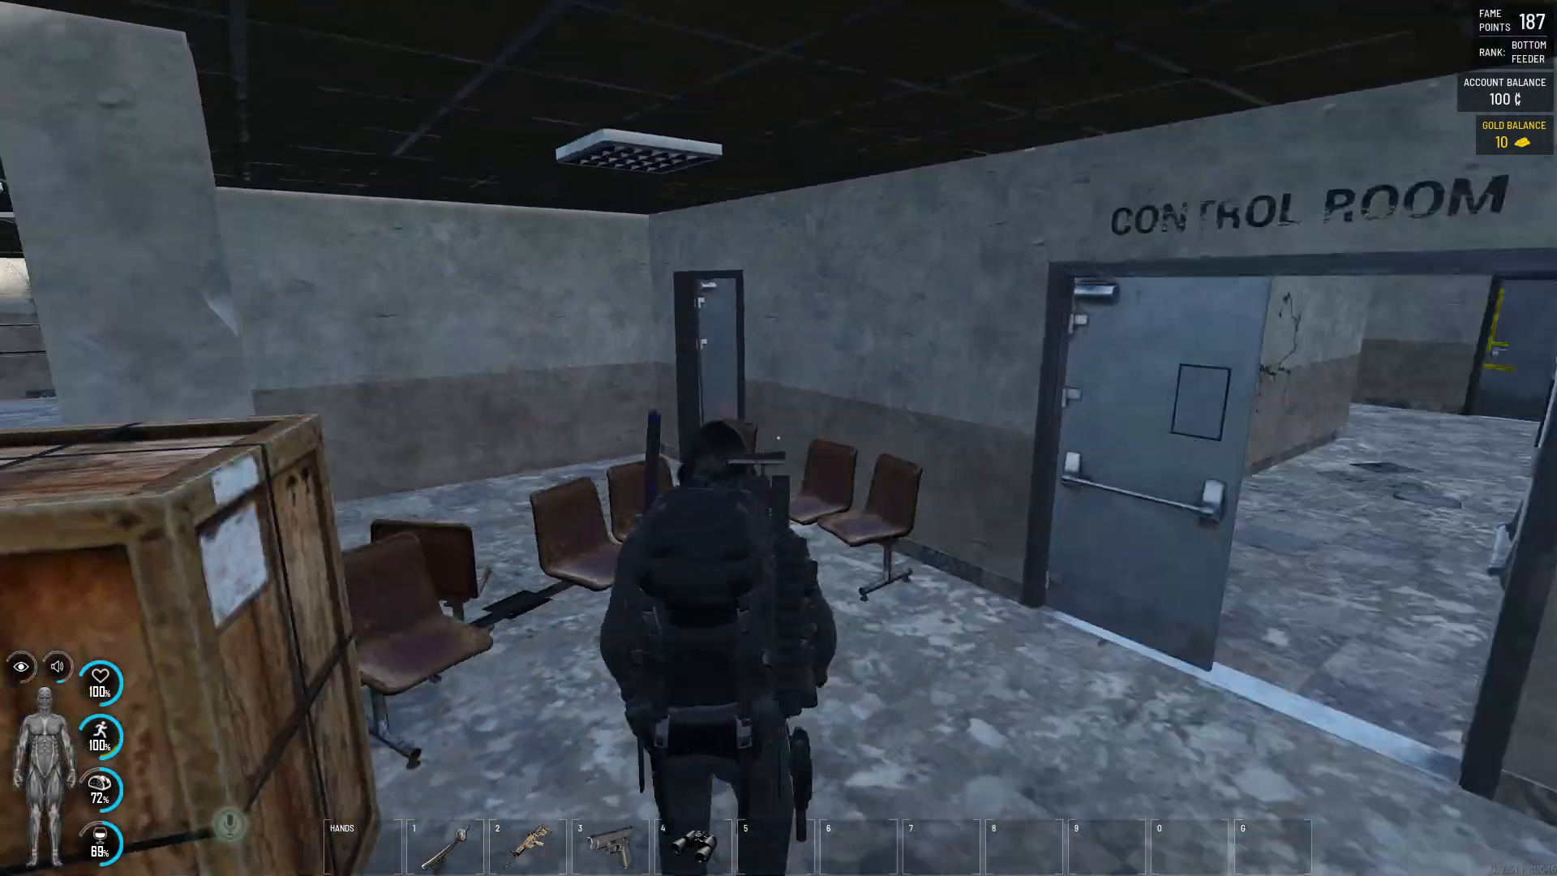
{"action": "key", "text": "w"}
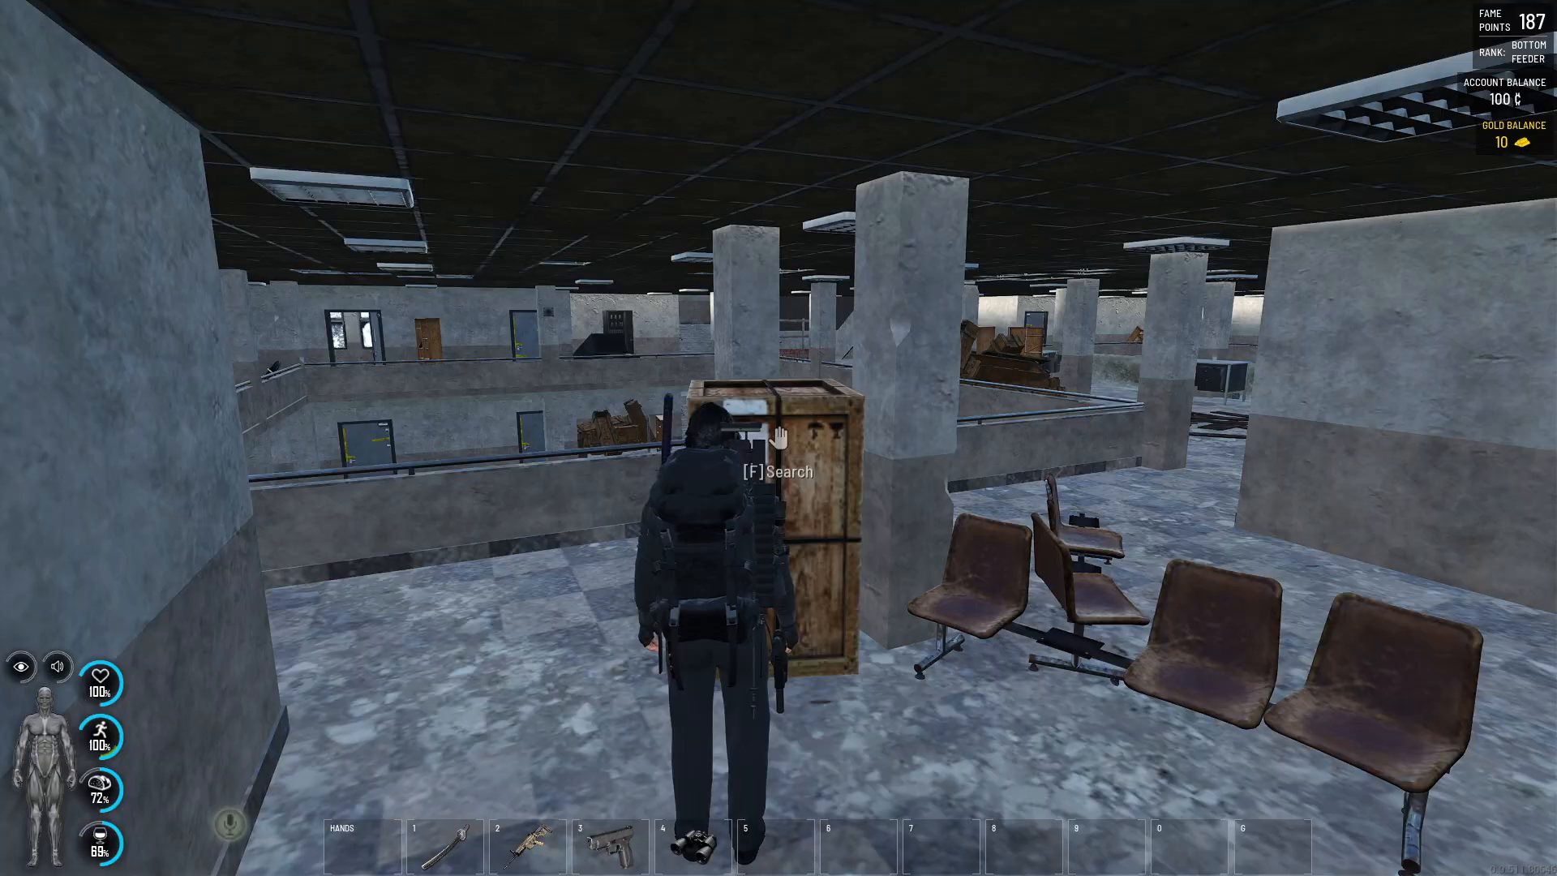
{"action": "key", "text": "w"}
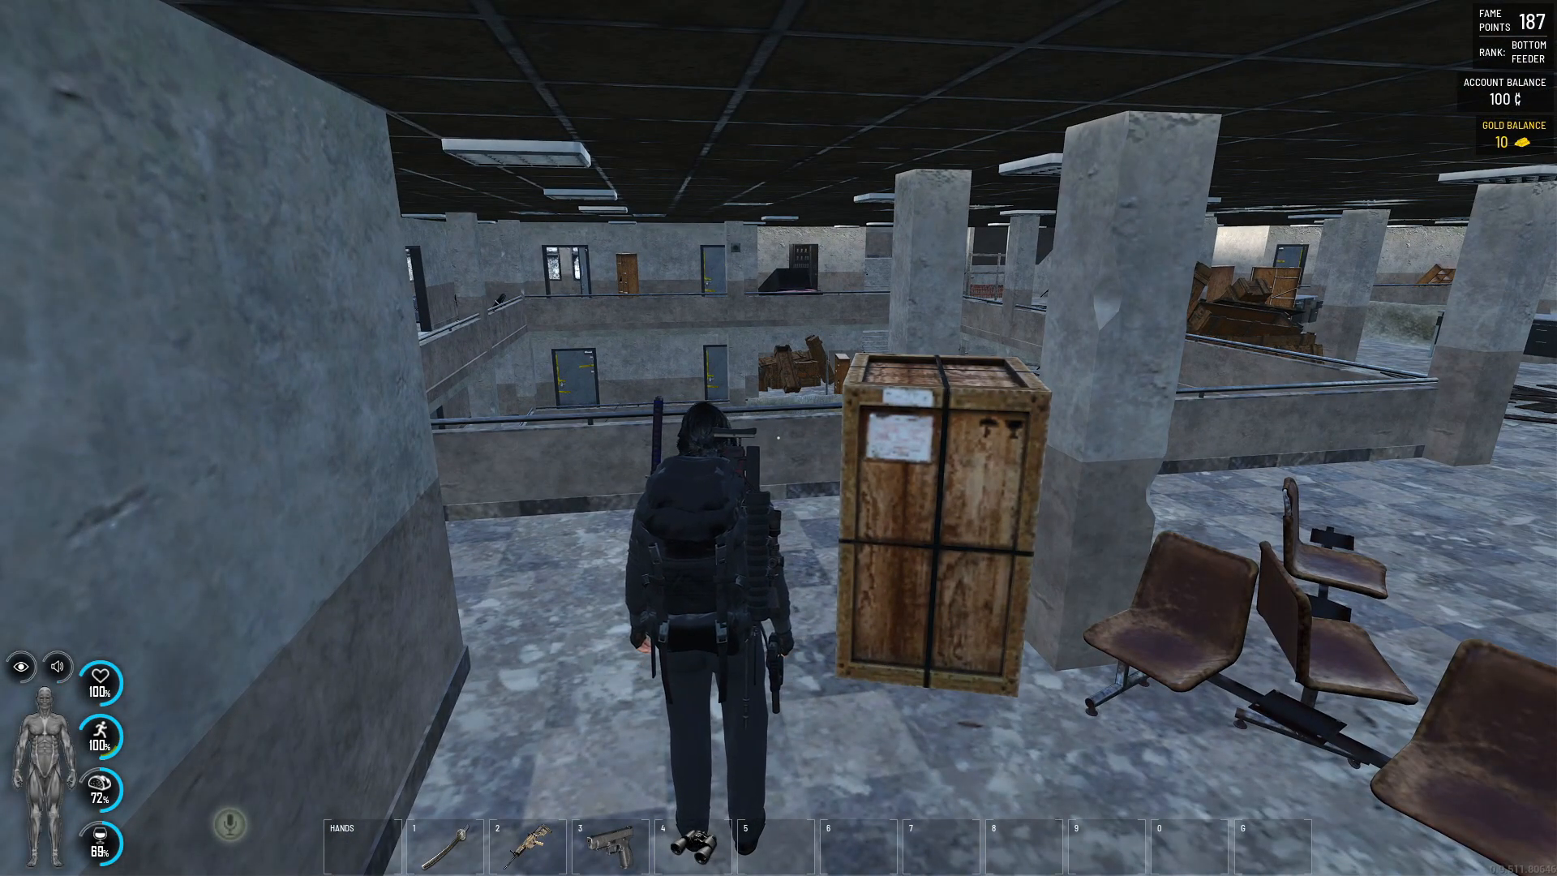
{"action": "key", "text": "f"}
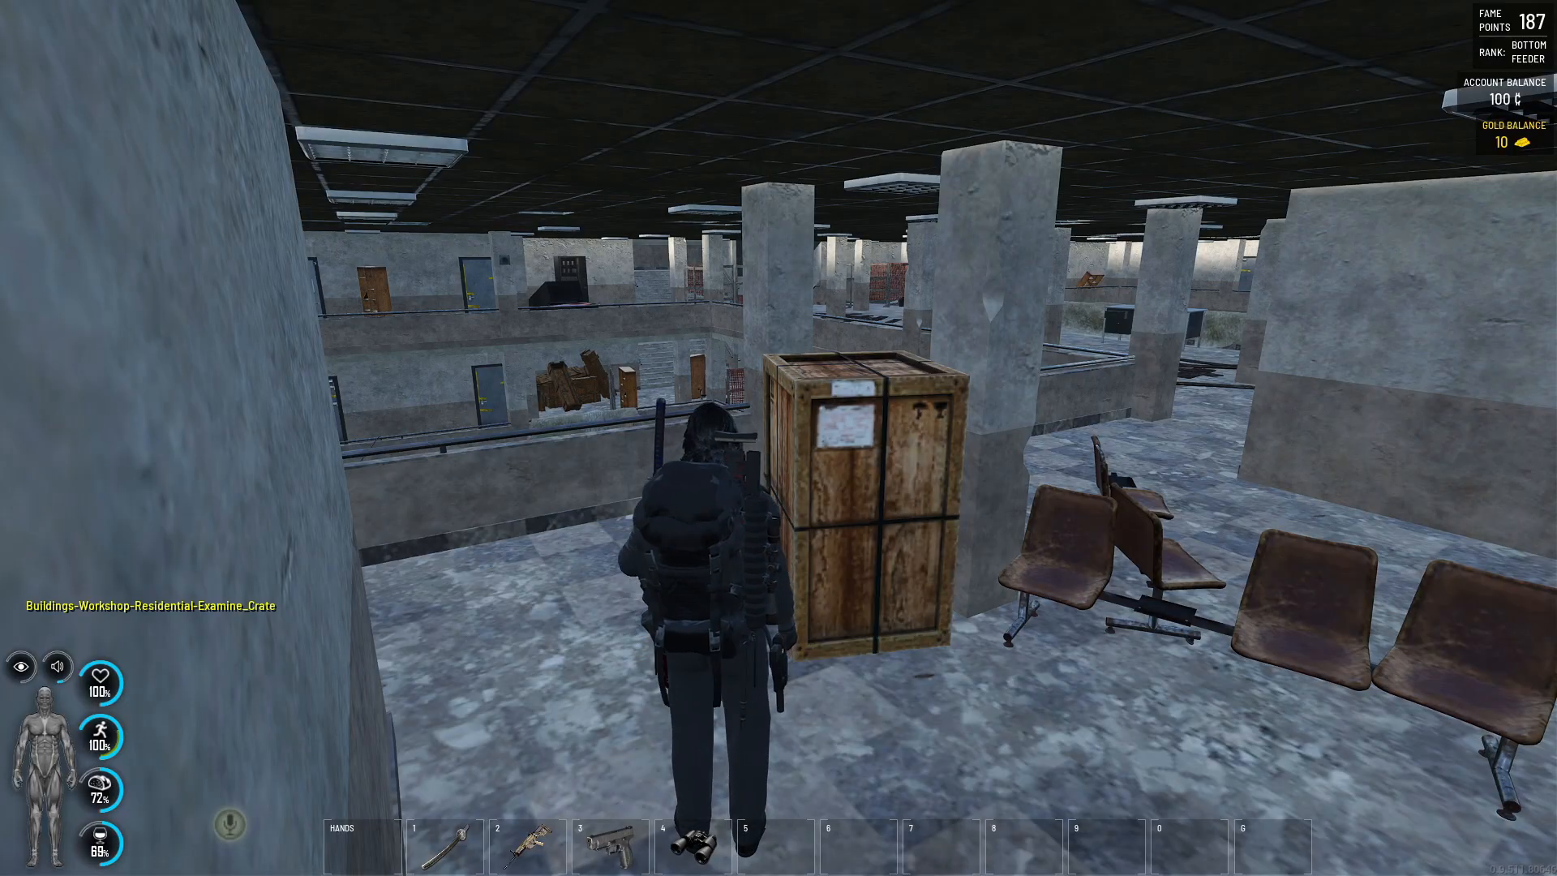
{"action": "key", "text": "Tab"}
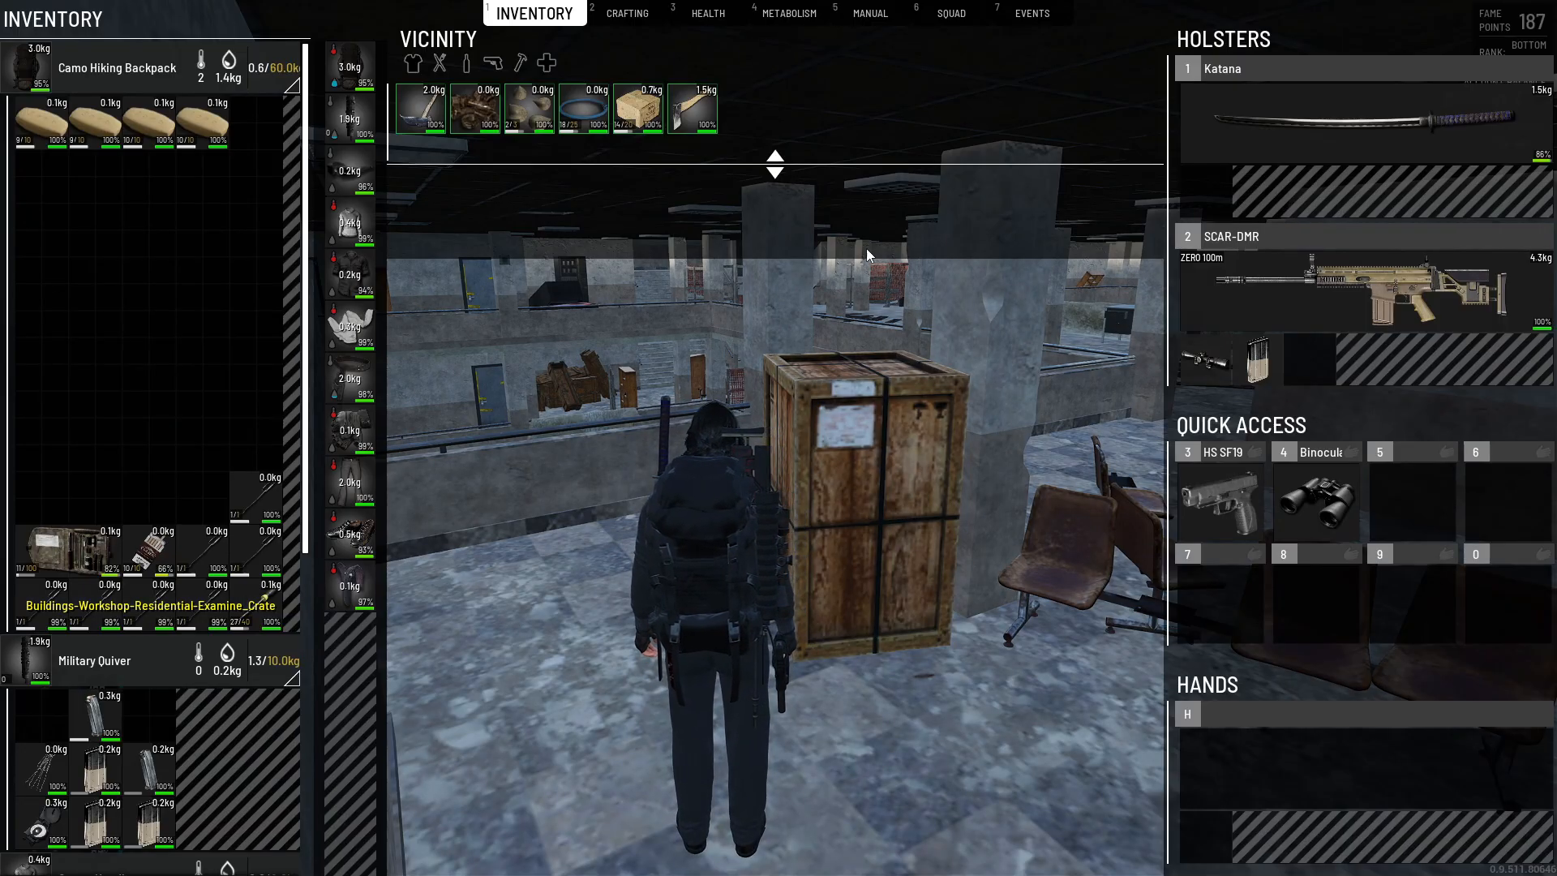
- Switch to the GPORTAL panel in the browser and set Probability to 20 in the D0 override file Buildings-Workshop-Residential-Examine_Crate.json
{"action": "key", "text": "alt+Tab"}
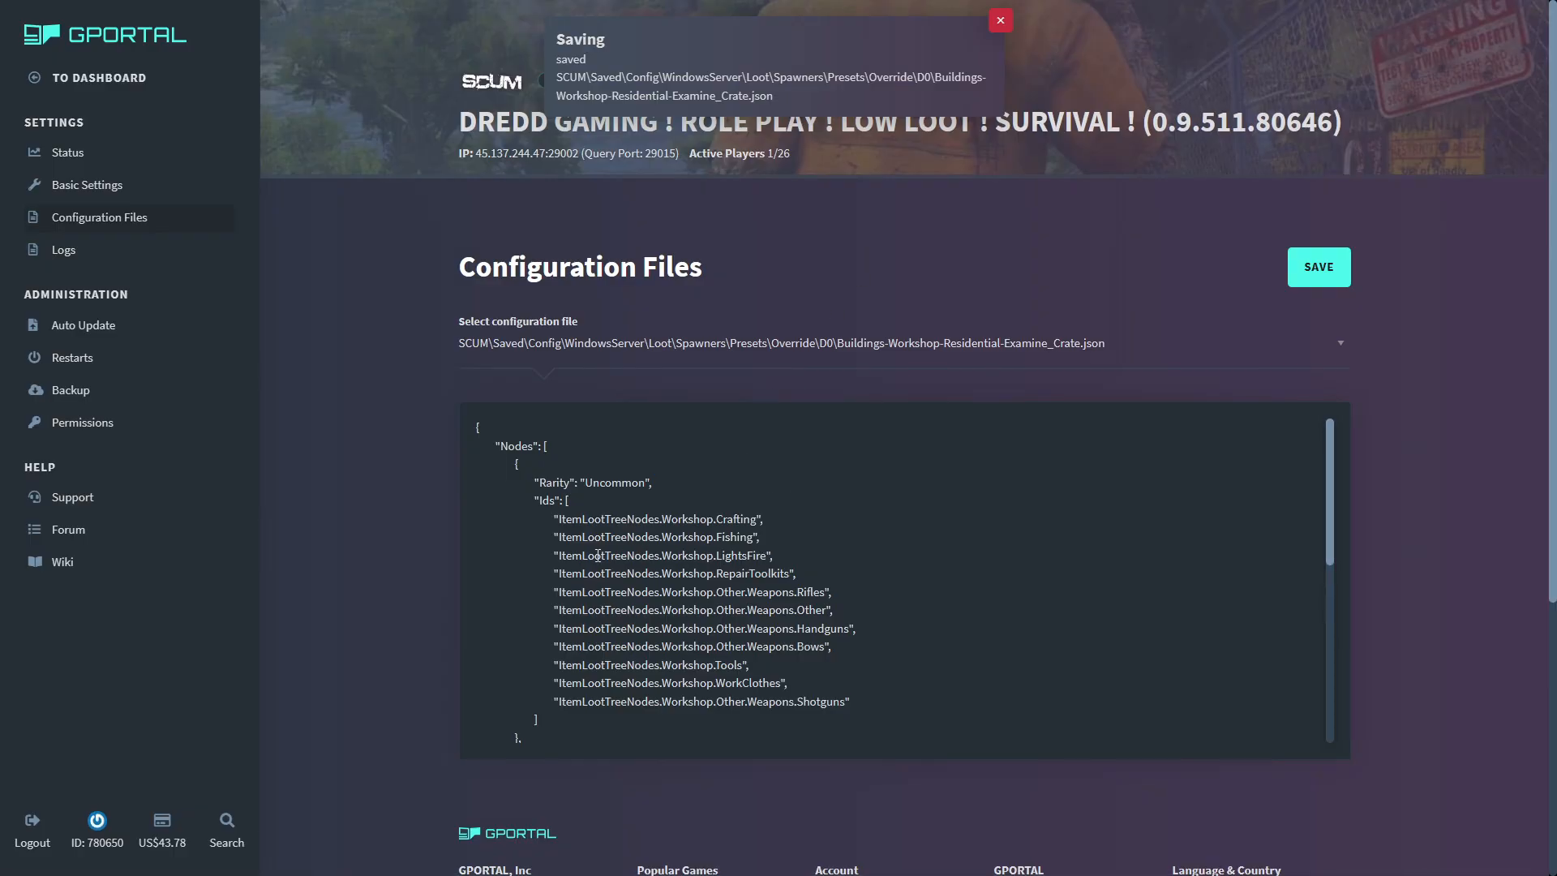
{"action": "mouse_move", "coordinate": [758, 540]}
{"action": "left_mouse_down"}
{"action": "mouse_move", "coordinate": [661, 540]}
{"action": "mouse_move", "coordinate": [760, 540]}
{"action": "left_mouse_up"}
{"action": "left_click", "coordinate": [682, 342]}
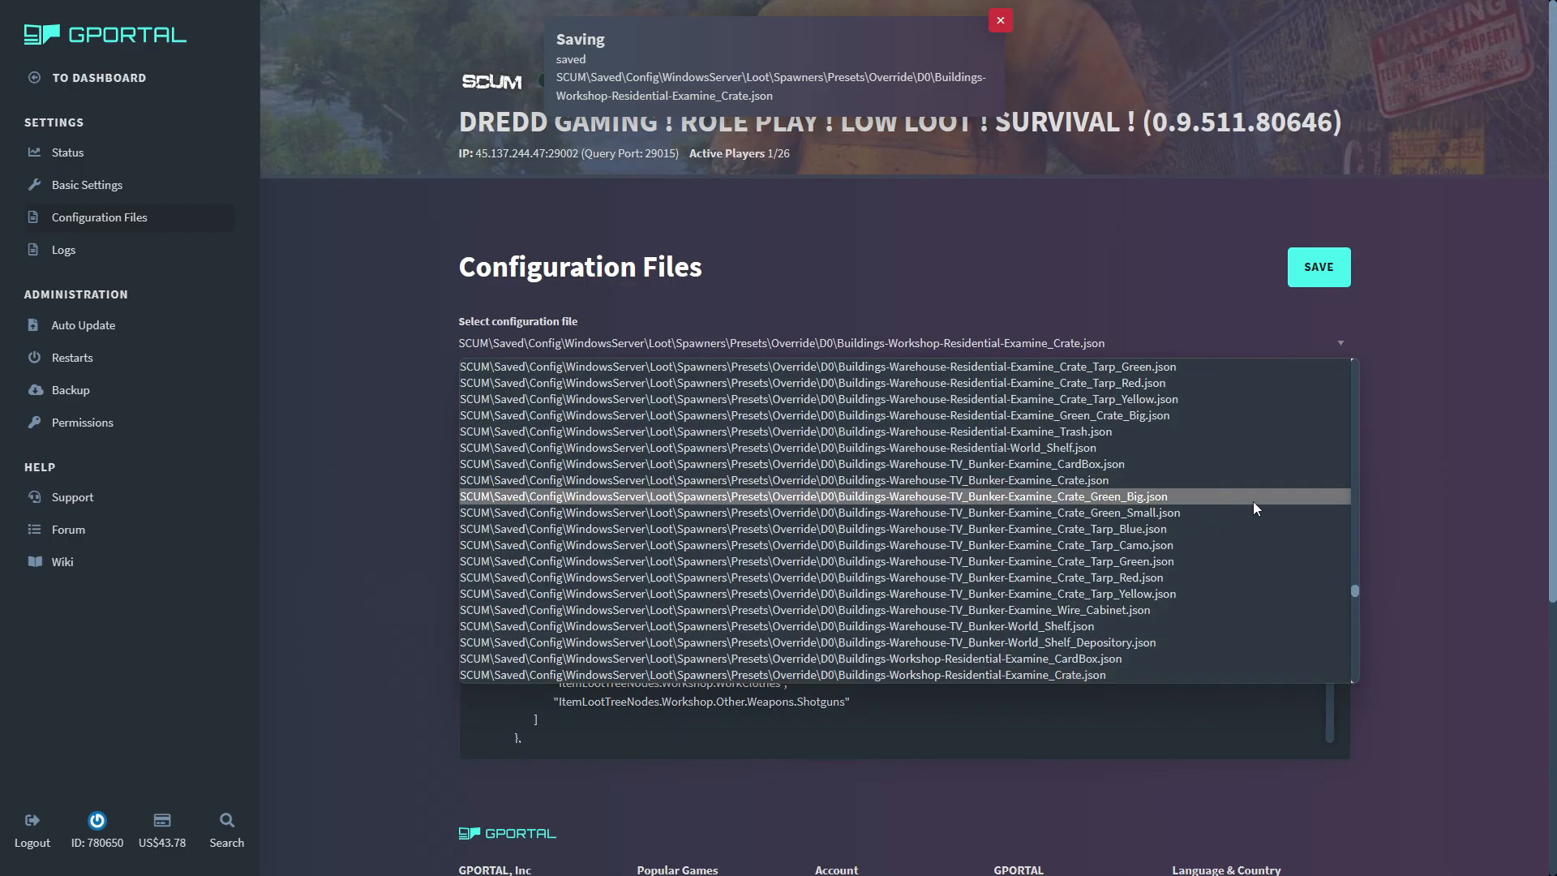
{"action": "left_click", "coordinate": [1262, 674]}
{"action": "scroll", "coordinate": [628, 592], "scroll_direction": "down", "scroll_amount": 5}
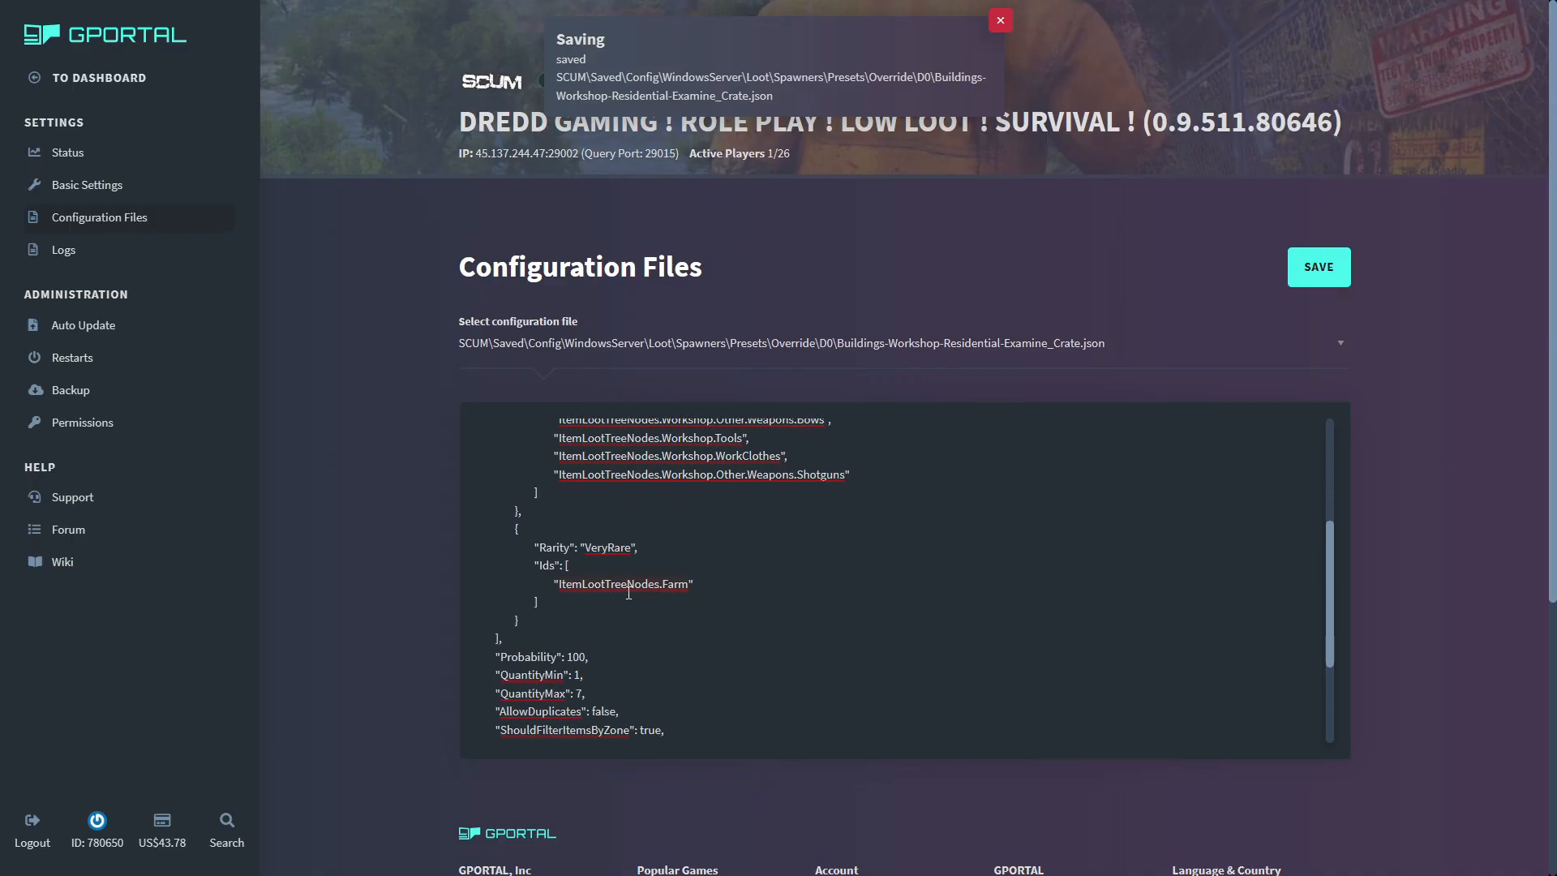
{"action": "scroll", "coordinate": [628, 592], "scroll_direction": "down", "scroll_amount": 2}
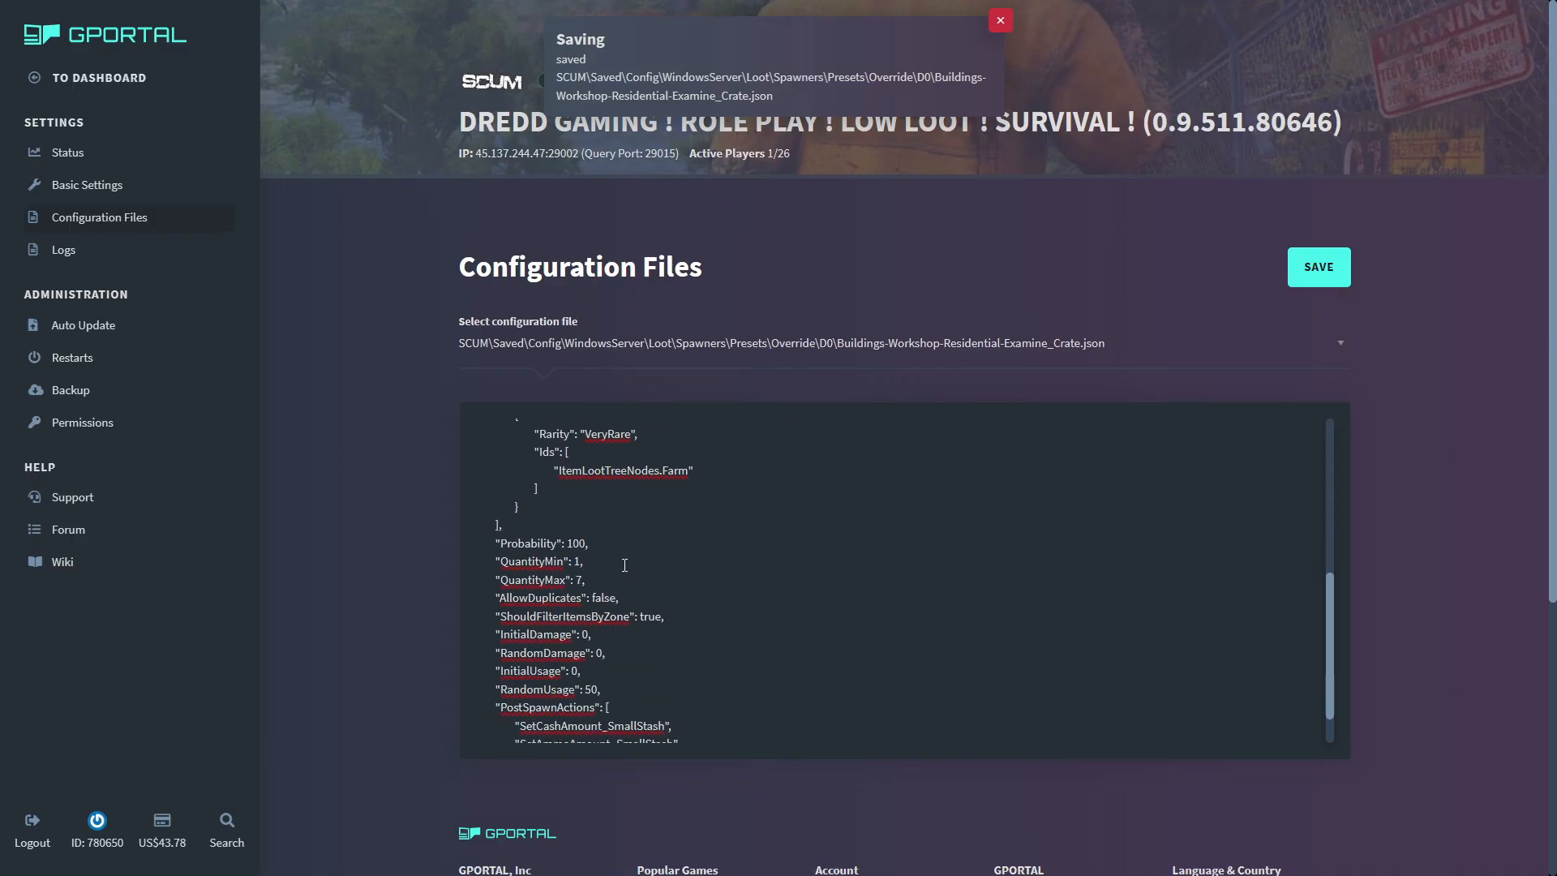
{"action": "key", "text": "BackSpace"}
{"action": "key", "text": "BackSpace"}
{"action": "key", "text": "BackSpace"}
{"action": "type", "text": "20"}
- Set the crate preset's QuantityMax to 3, RandomDamage to 10, and InitialUsage to 40, and save the file
{"action": "left_click", "coordinate": [585, 580]}
{"action": "key", "text": "BackSpace"}
{"action": "type", "text": "3"}
{"action": "left_click", "coordinate": [603, 653]}
{"action": "key", "text": "BackSpace"}
{"action": "type", "text": "10"}
{"action": "left_click", "coordinate": [604, 671]}
{"action": "key", "text": "BackSpace"}
{"action": "type", "text": "40"}
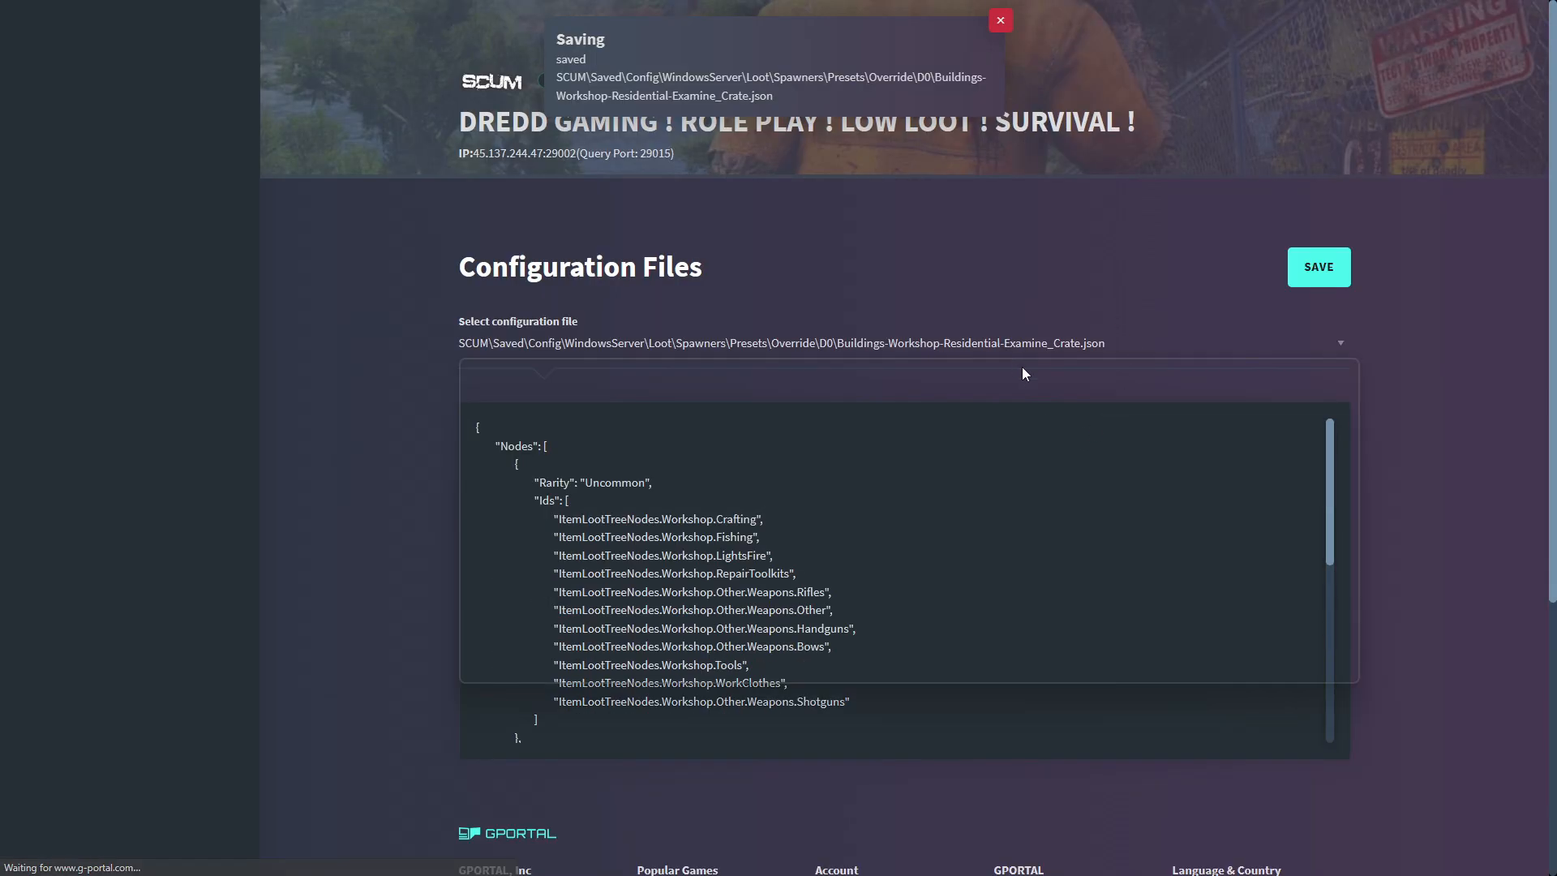
- Switch to SCUM and run the chat command #DestroyZombiesWithinRadius 1000 to clear nearby zombies
{"action": "left_click", "coordinate": [1018, 363]}
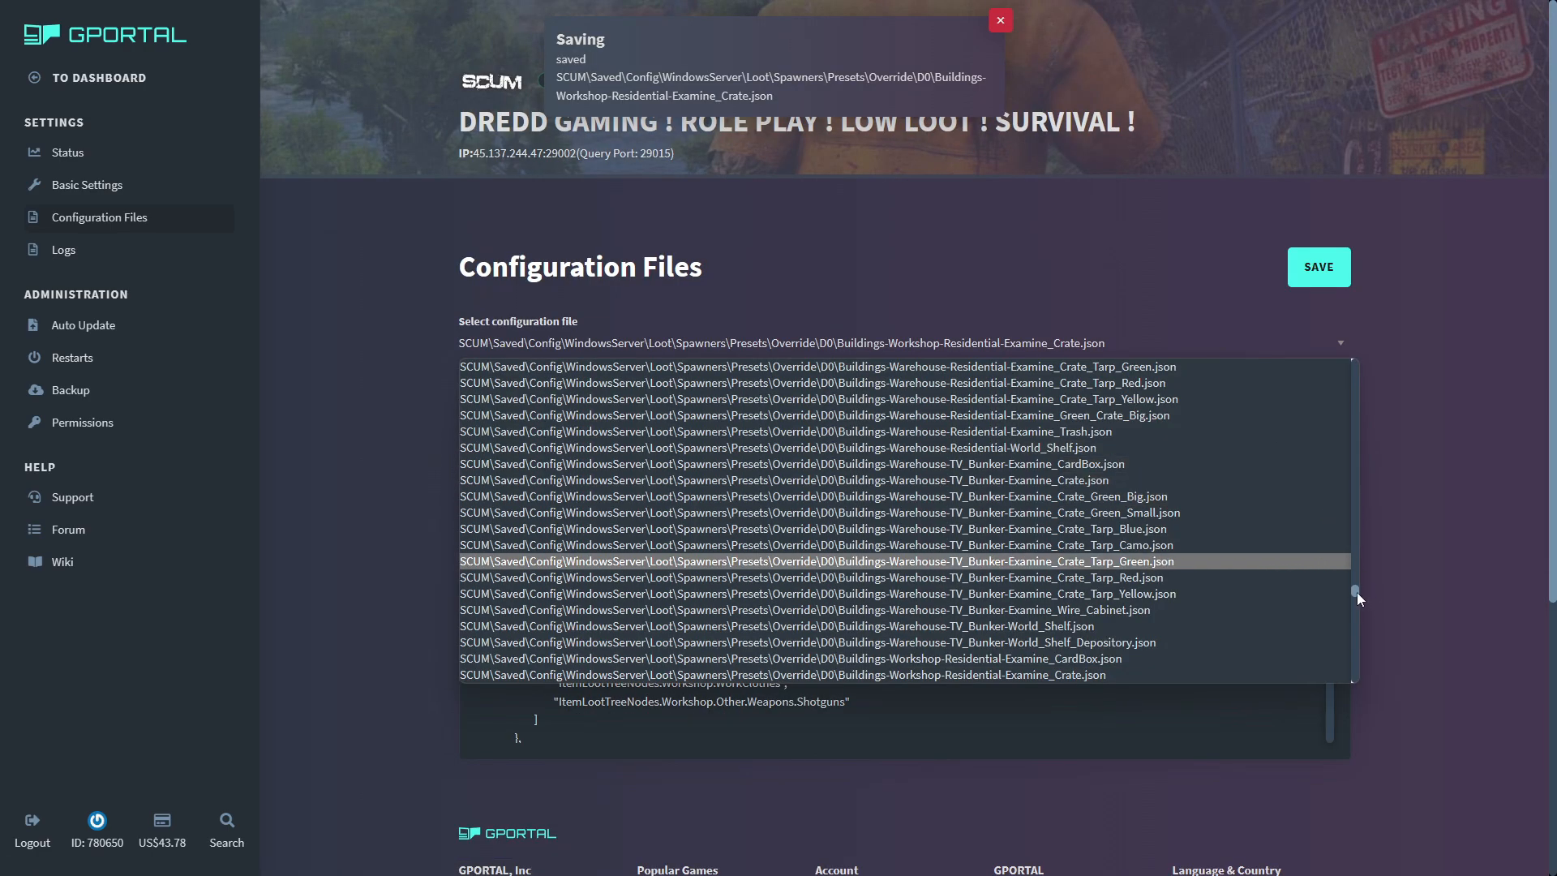
{"action": "left_click_drag", "start_coordinate": [1354, 590], "coordinate": [1358, 370]}
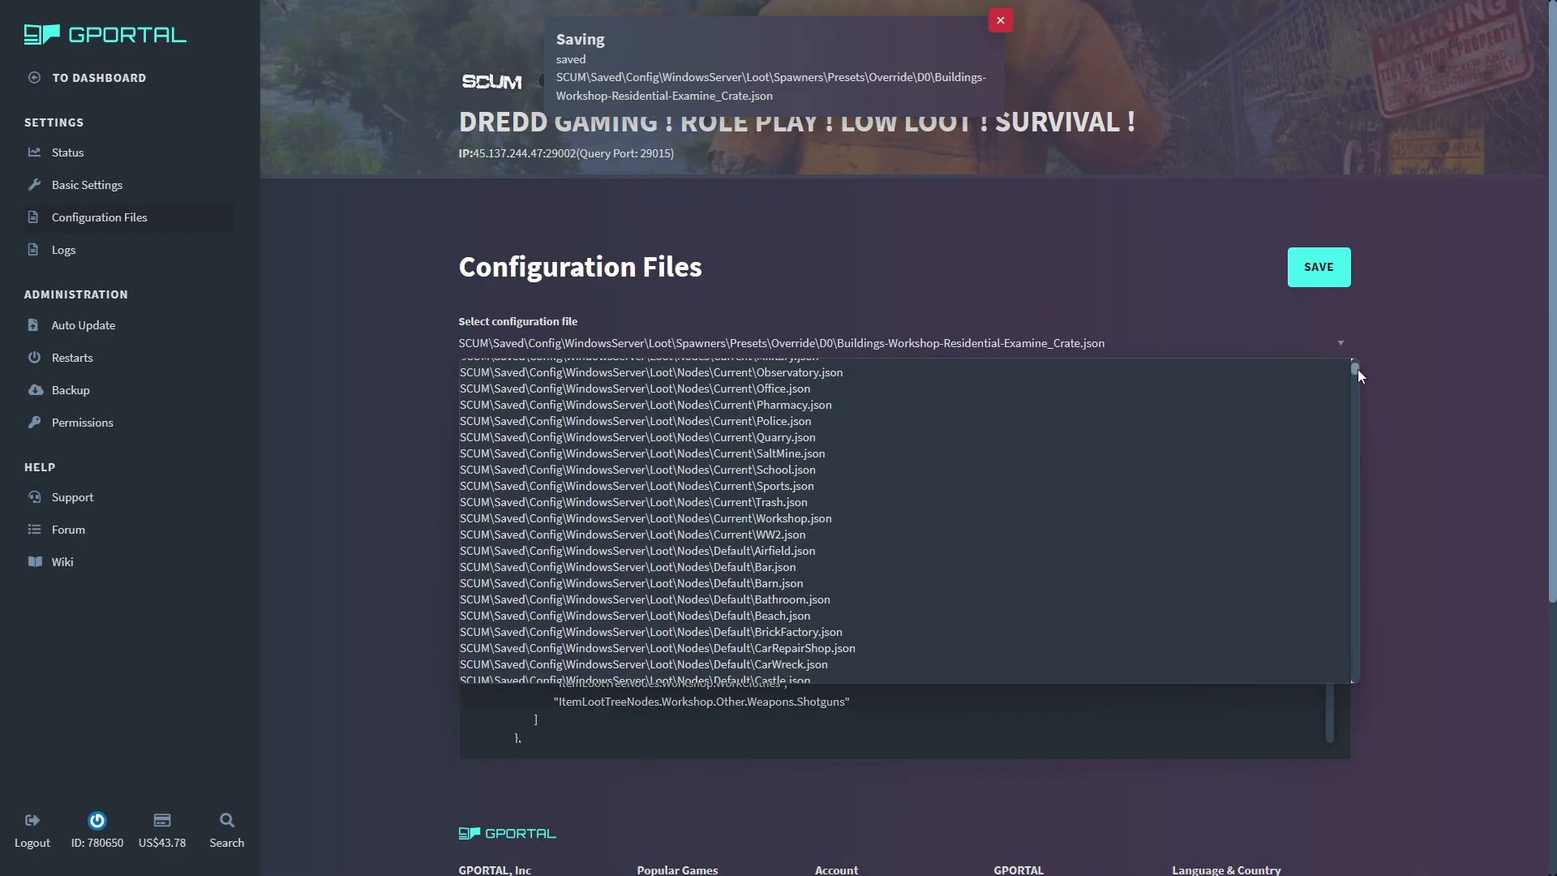
{"action": "key", "text": "alt+Tab"}
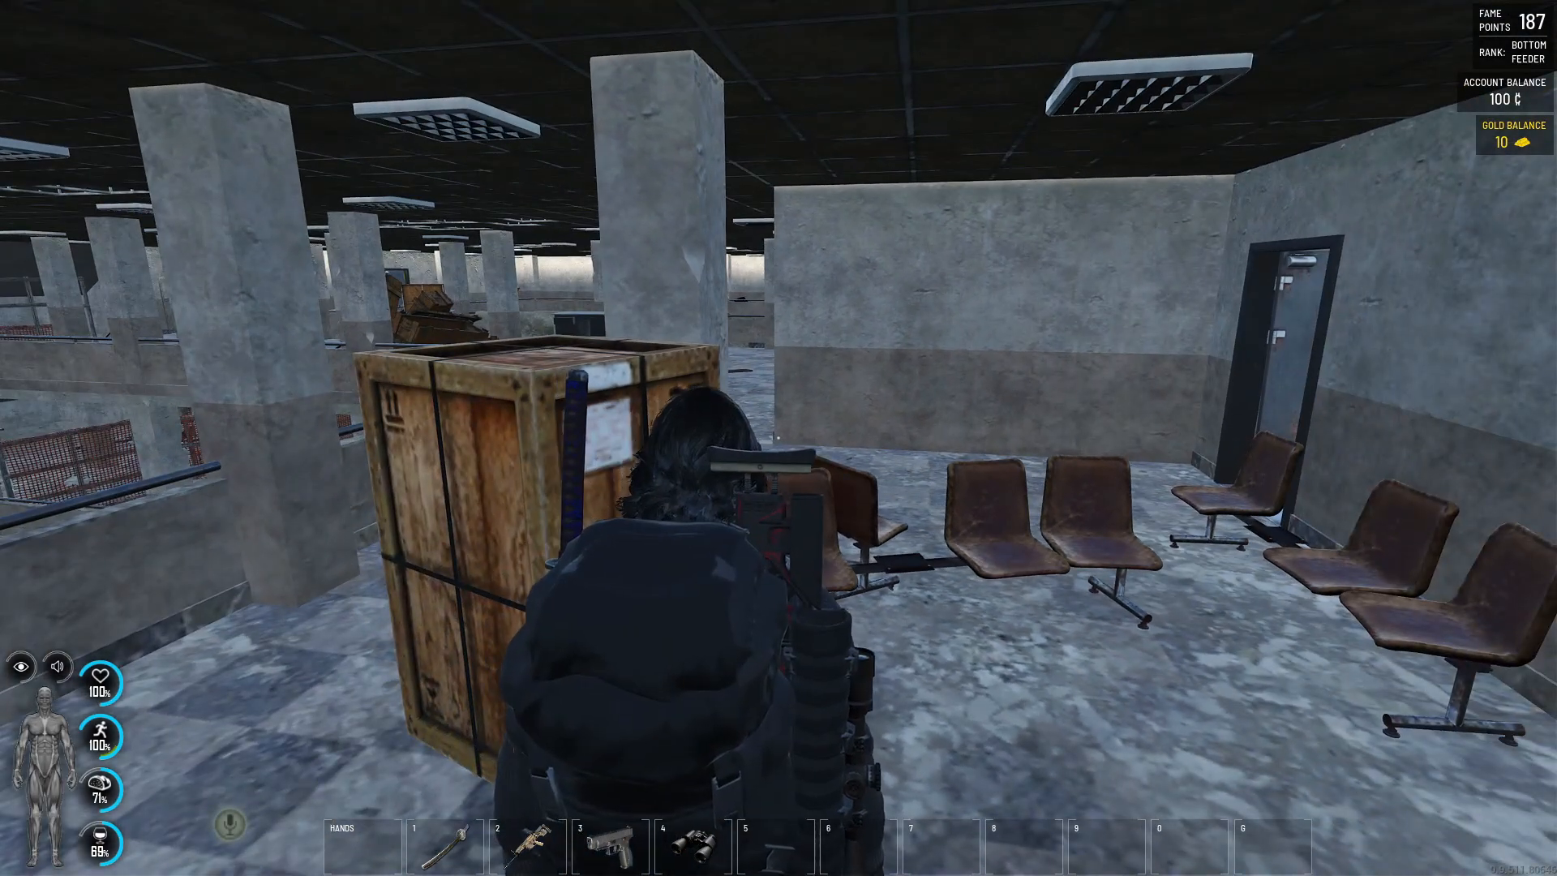
{"action": "key", "text": "t"}
{"action": "key", "text": "Up"}
{"action": "key", "text": "Up"}
{"action": "key", "text": "Up"}
{"action": "key", "text": "Up"}
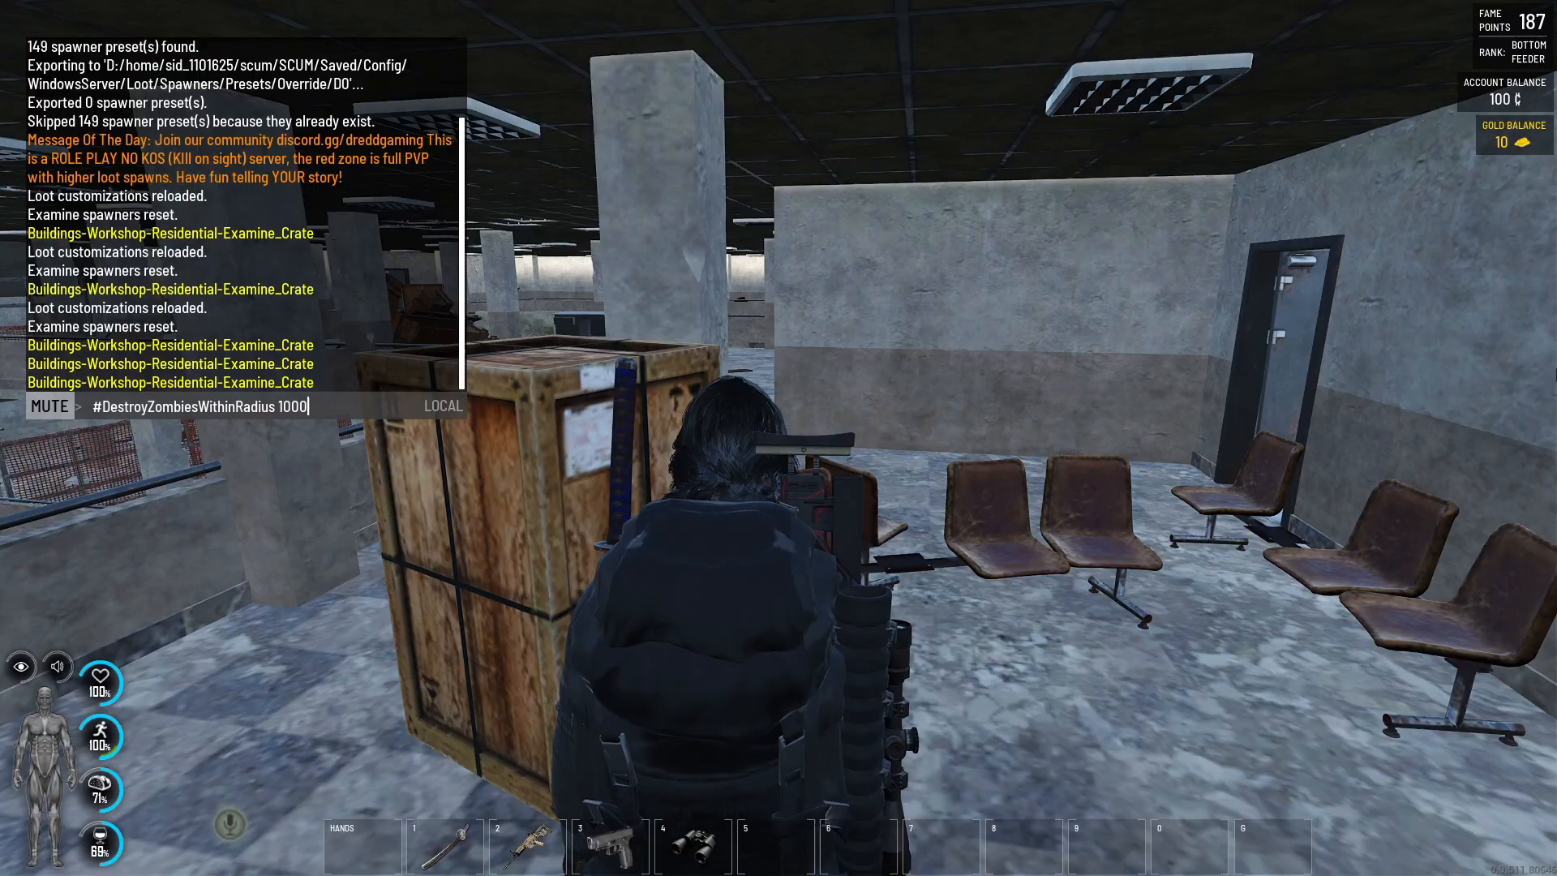
{"action": "key", "text": "Return"}
- Switch back to the GPORTAL panel and open the configuration file Loot\Nodes\Current\Military.json
{"action": "key", "text": "alt+Tab"}
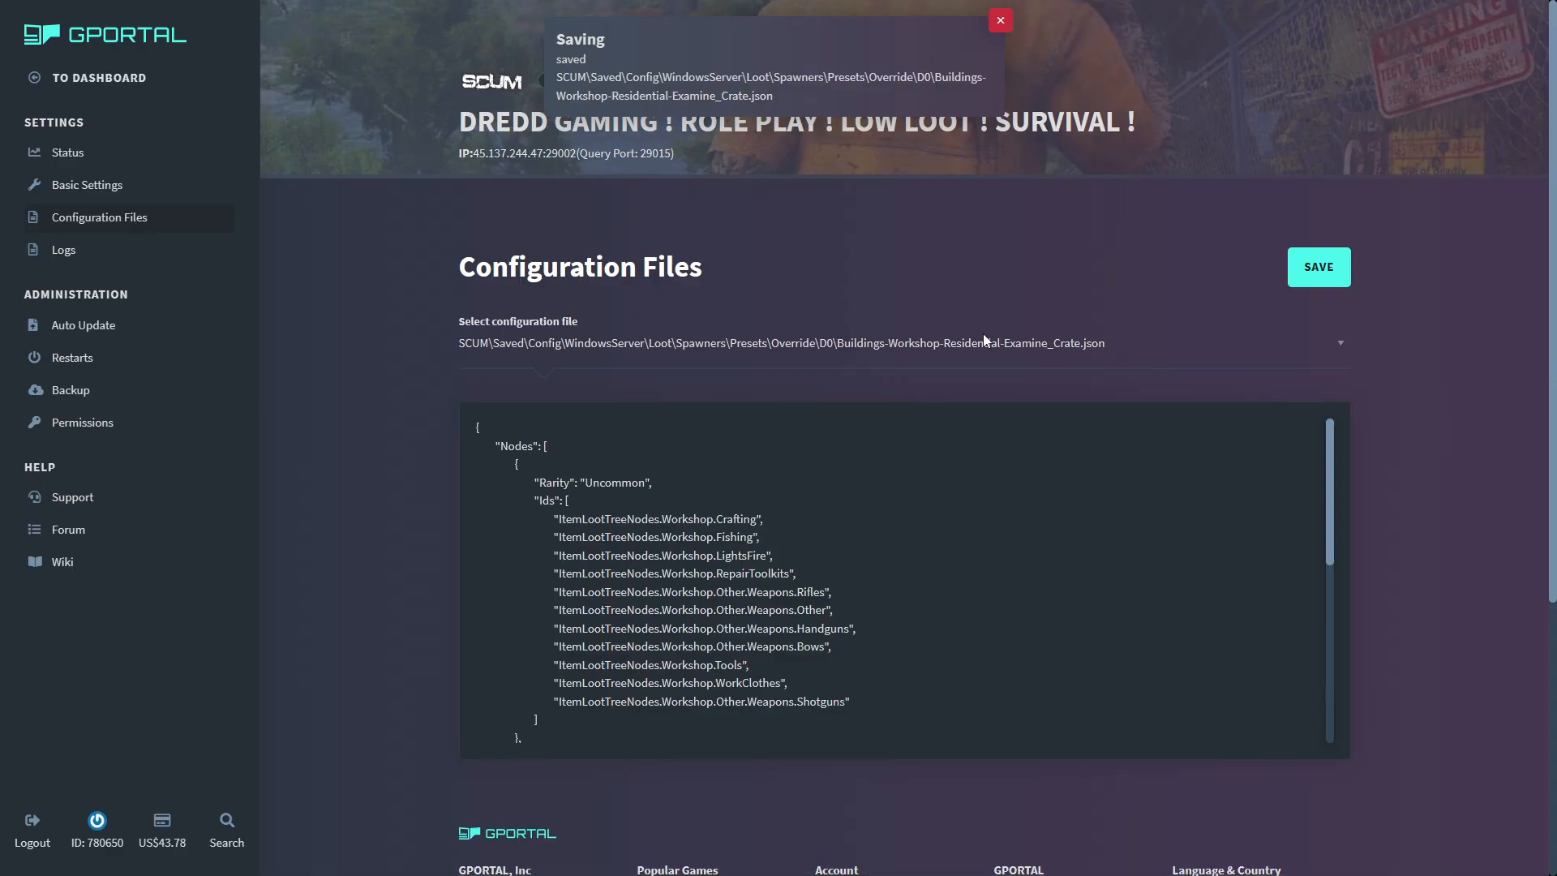
{"action": "left_click", "coordinate": [983, 339]}
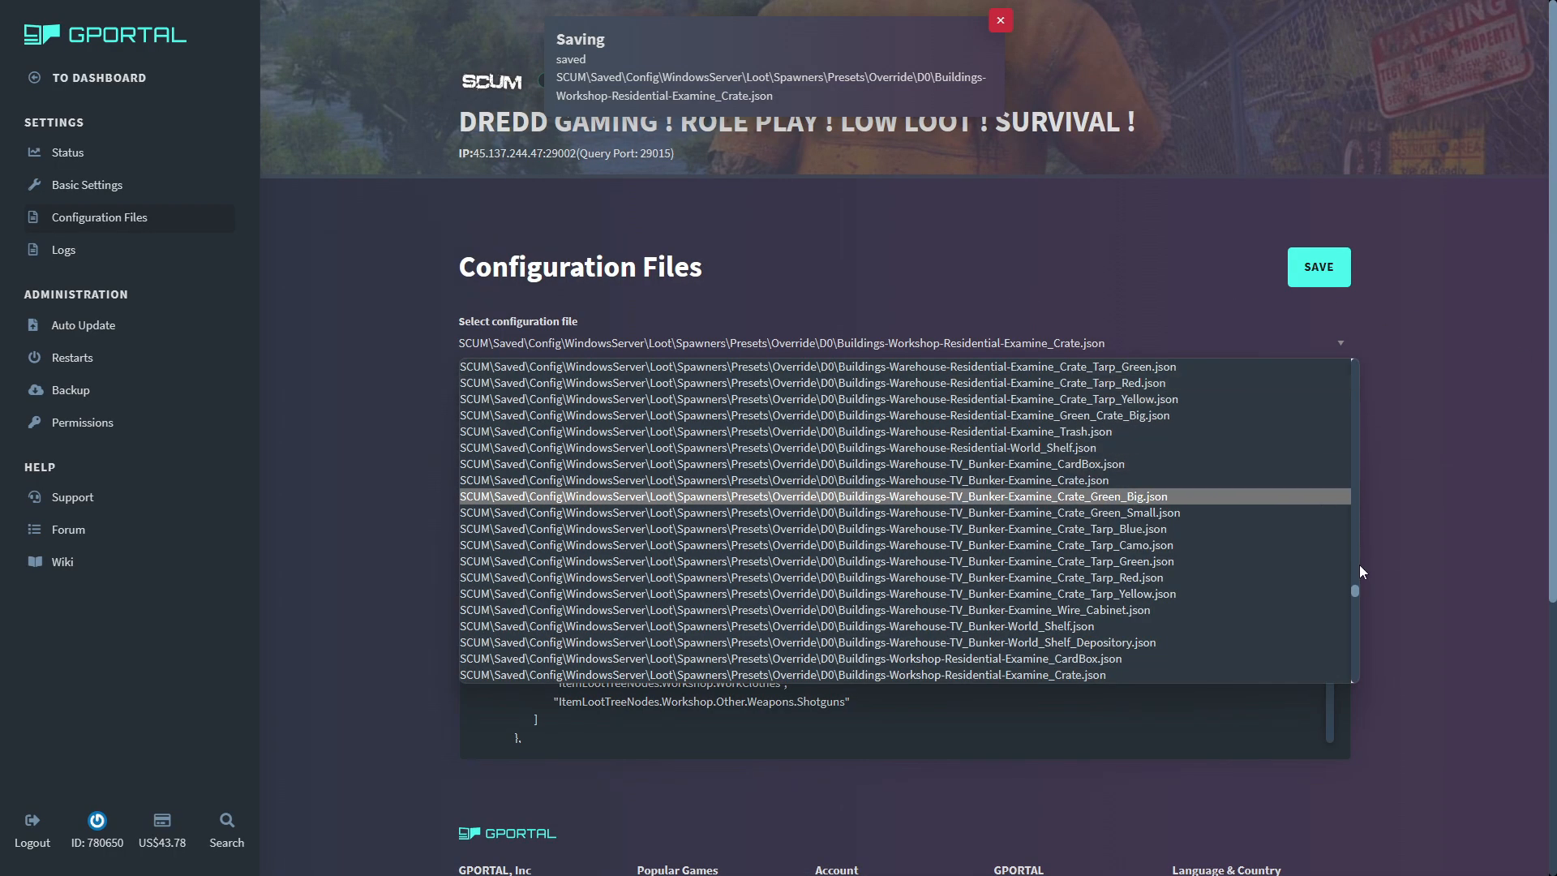
{"action": "left_click_drag", "start_coordinate": [1355, 587], "coordinate": [1367, 348]}
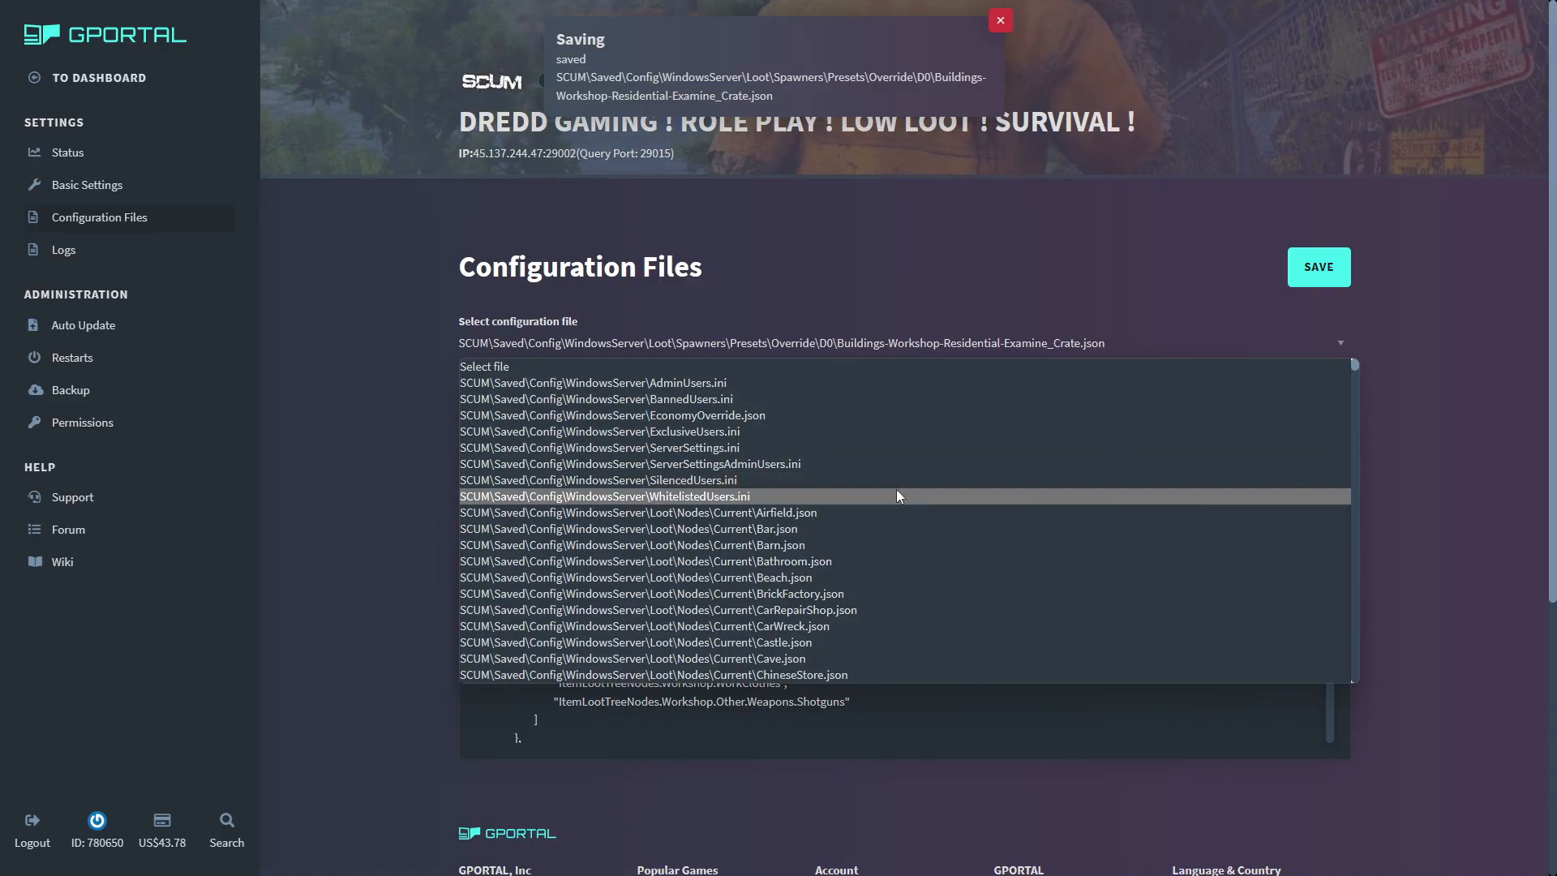
{"action": "scroll", "coordinate": [900, 489], "scroll_direction": "down", "scroll_amount": 3}
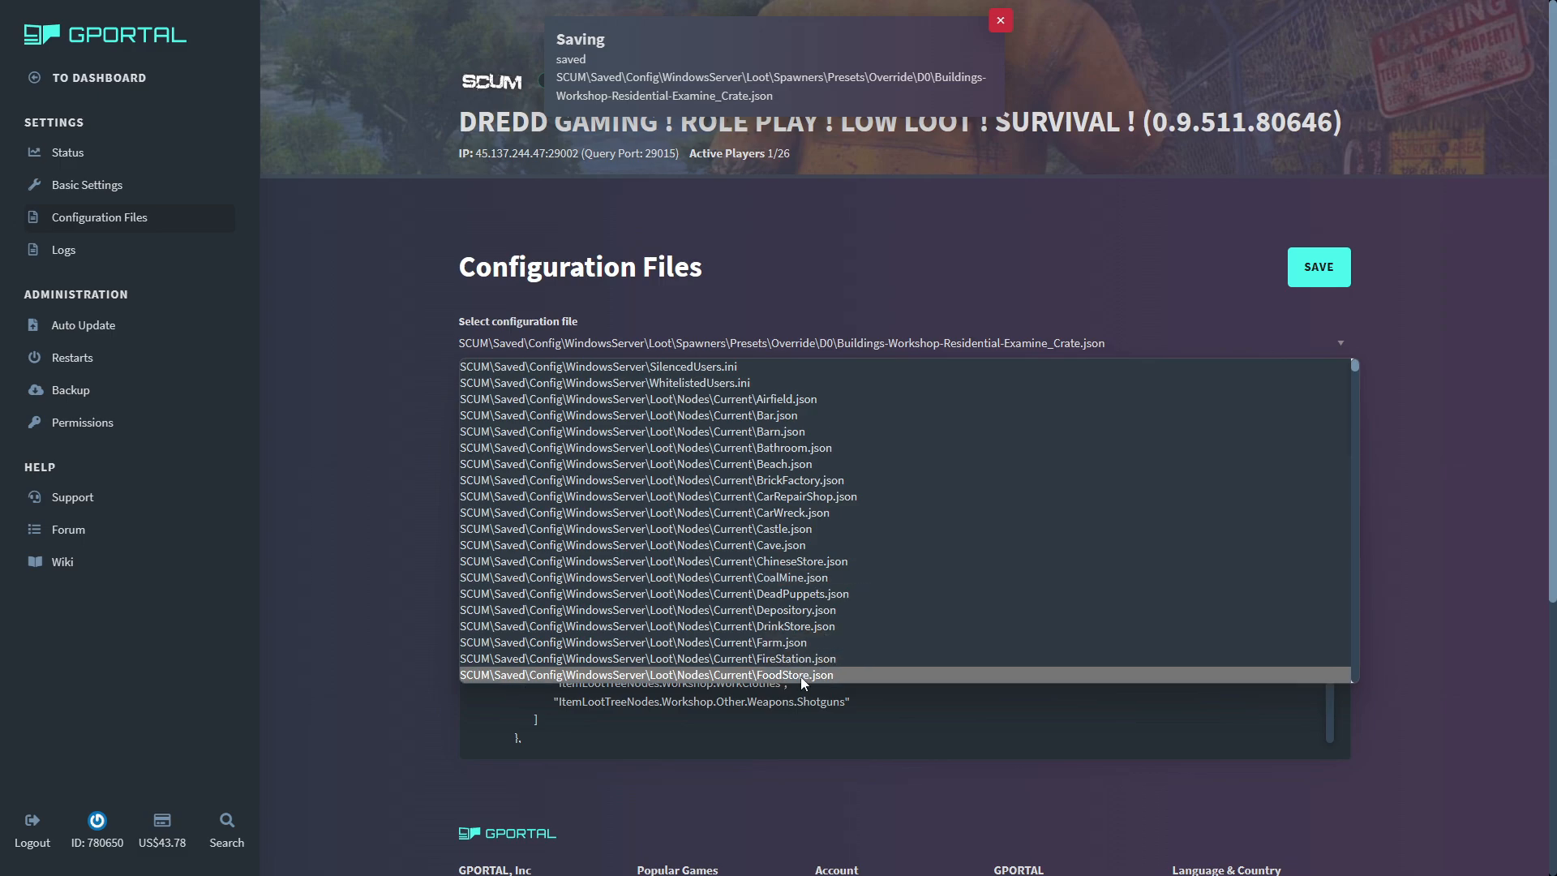
{"action": "scroll", "coordinate": [802, 576], "scroll_direction": "down", "scroll_amount": 2}
{"action": "scroll", "coordinate": [801, 574], "scroll_direction": "down", "scroll_amount": 3}
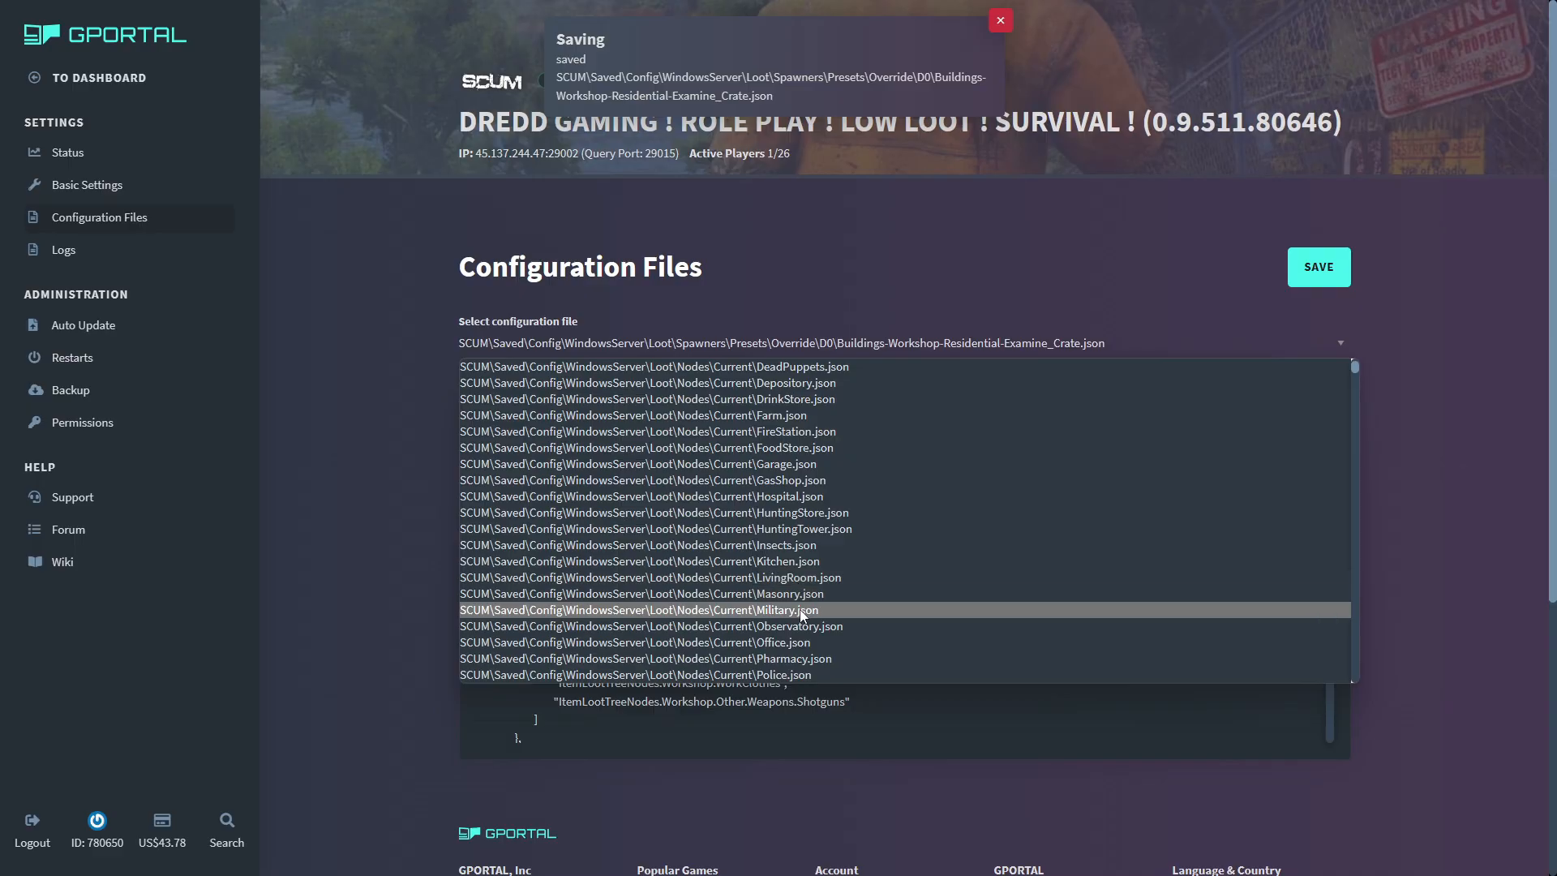
{"action": "left_click", "coordinate": [801, 610]}
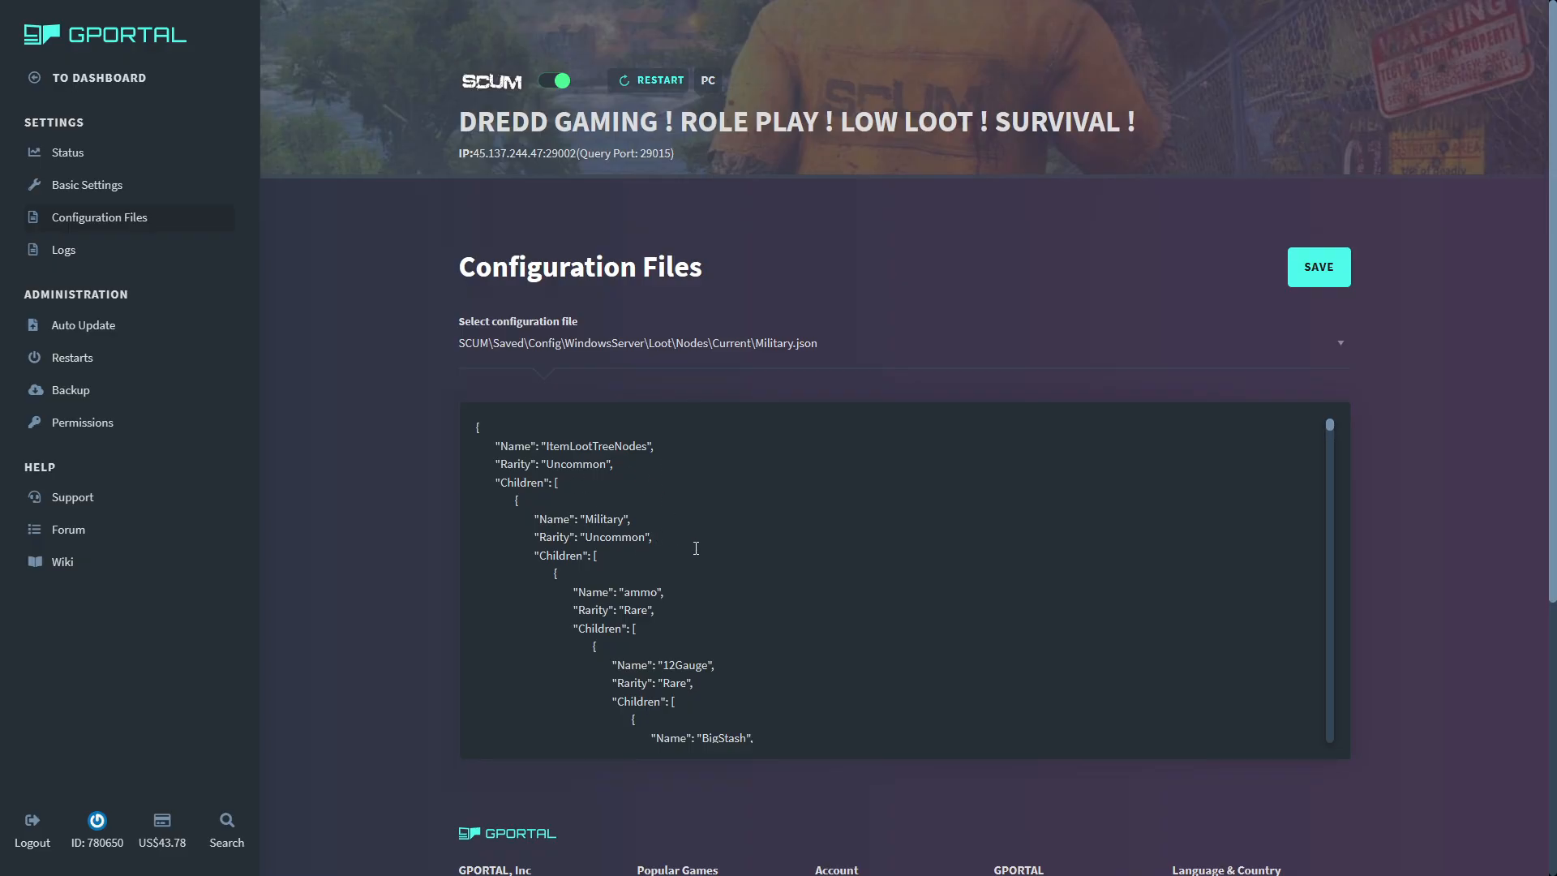
- Examine the top of the Military loot tree, highlighting the Rarity value of its ammo category
{"action": "scroll", "coordinate": [696, 549], "scroll_direction": "down", "scroll_amount": 3}
{"action": "scroll", "coordinate": [695, 548], "scroll_direction": "up", "scroll_amount": 3}
{"action": "left_click_drag", "start_coordinate": [655, 634], "coordinate": [626, 614]}
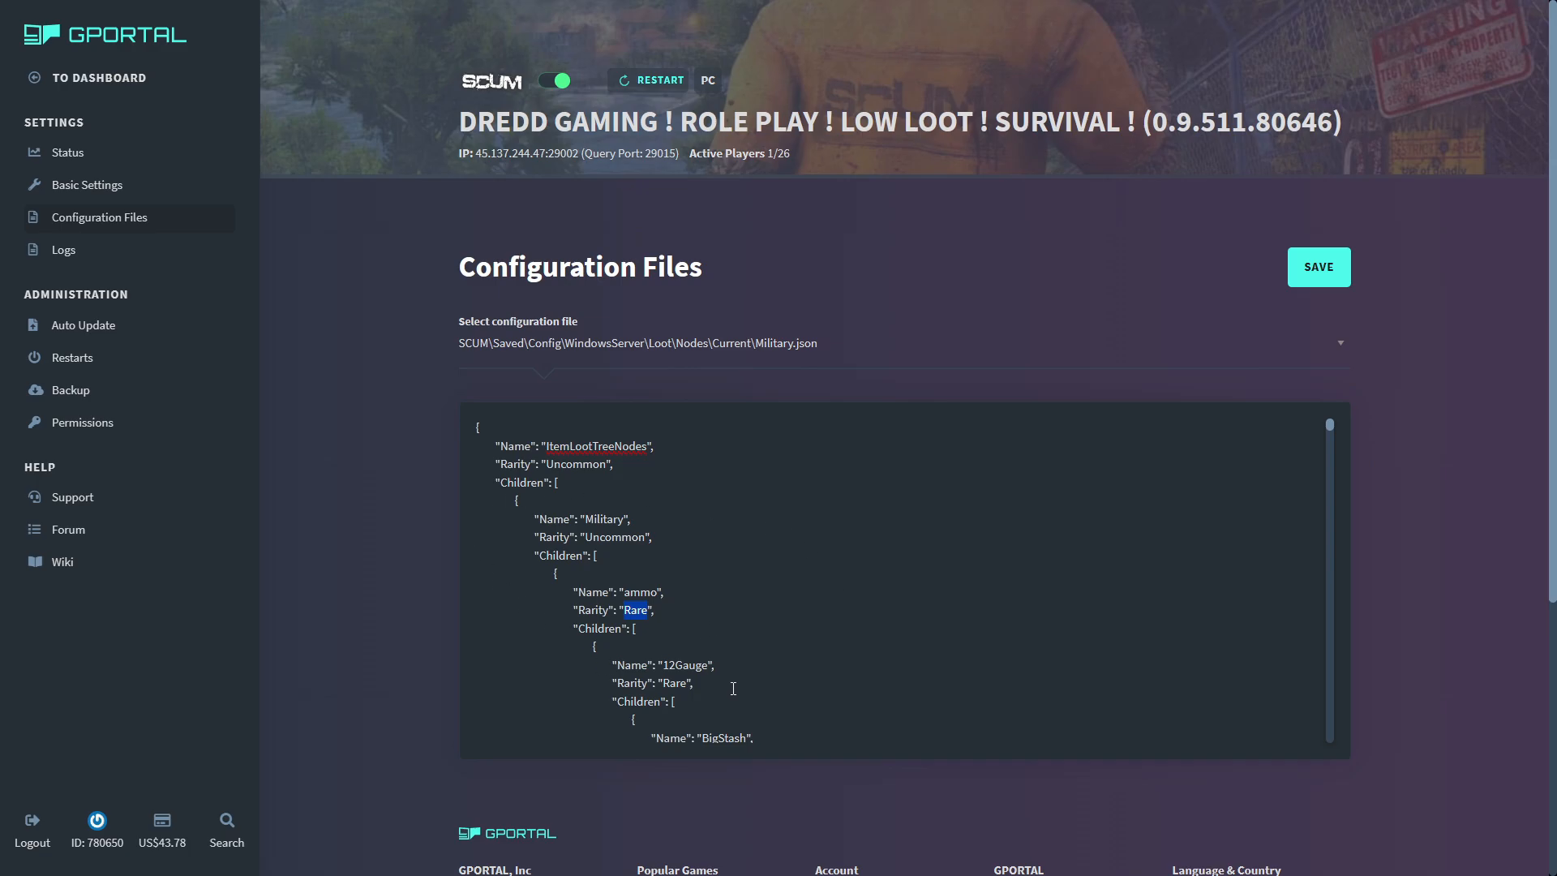
{"action": "left_click", "coordinate": [805, 683]}
{"action": "scroll", "coordinate": [709, 674], "scroll_direction": "down", "scroll_amount": 2}
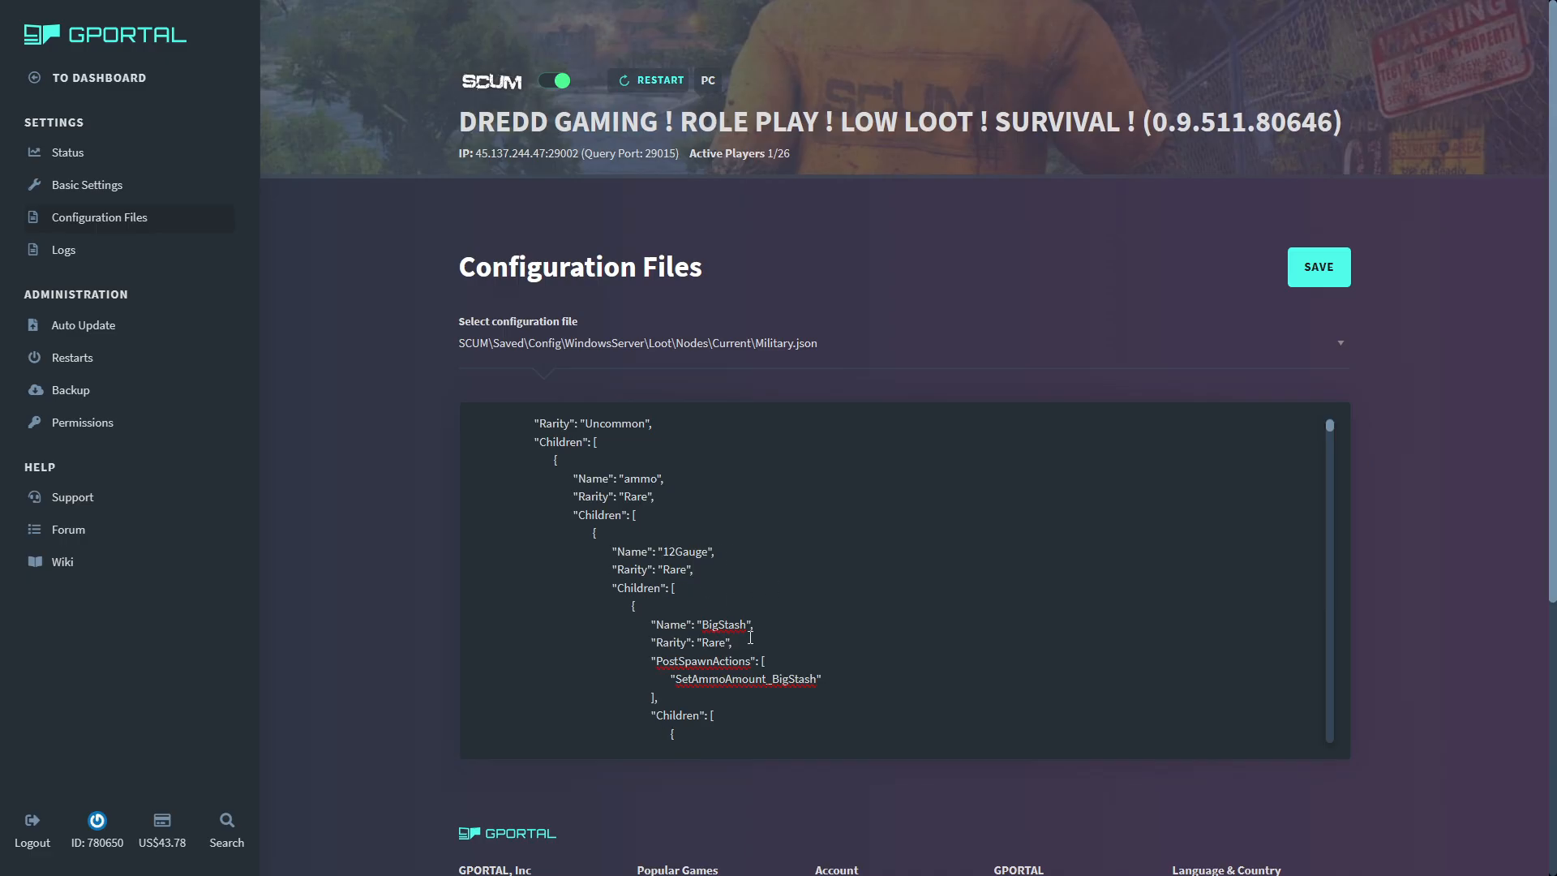
{"action": "scroll", "coordinate": [775, 564], "scroll_direction": "up", "scroll_amount": 2}
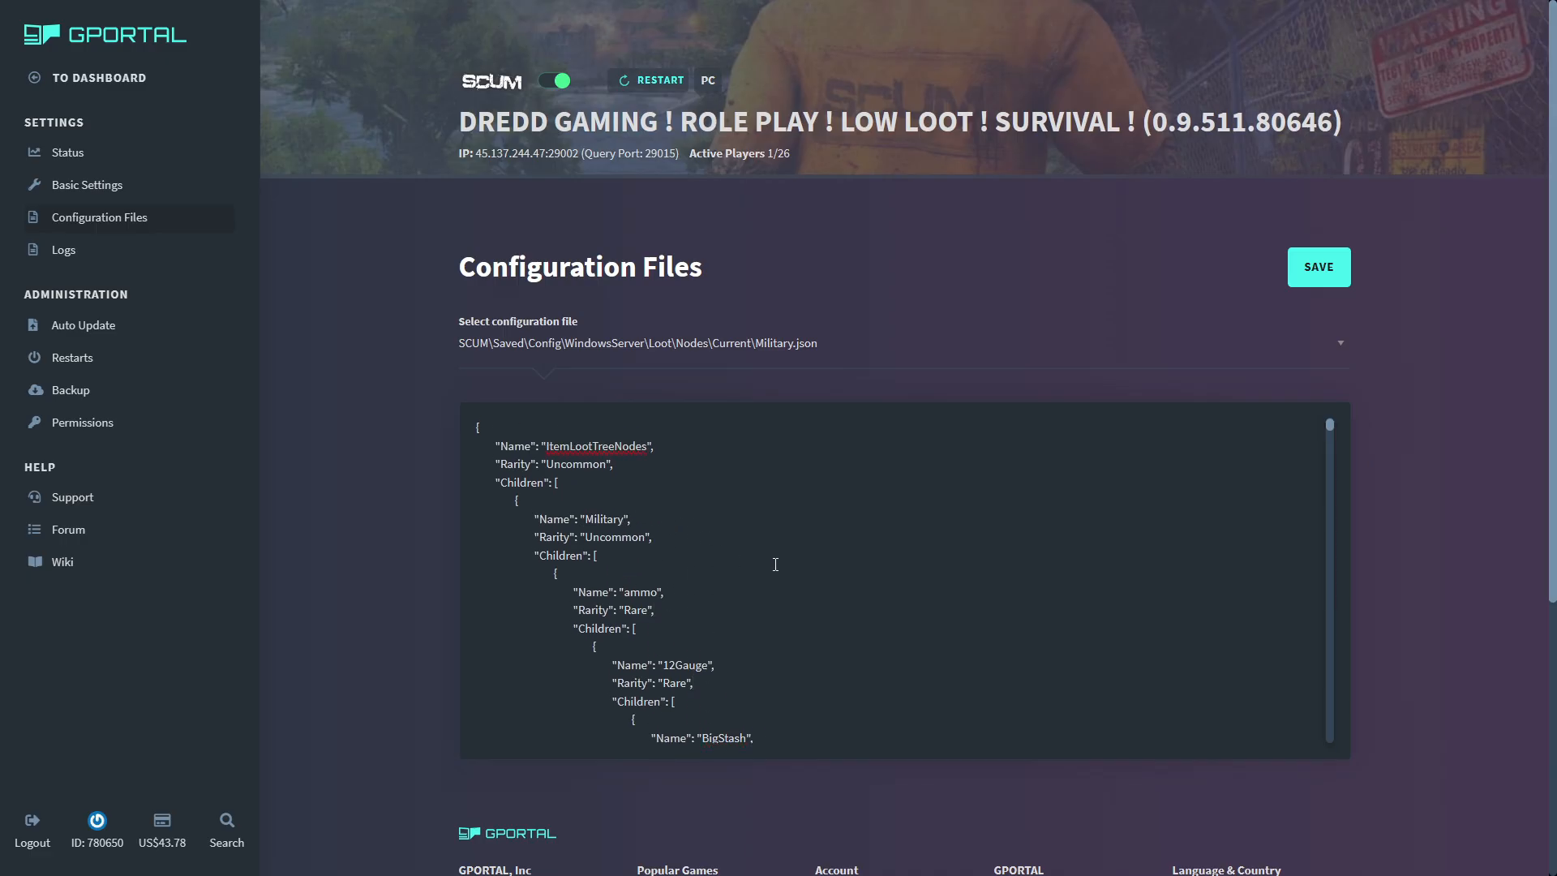
- Read through the ammo category's 12Gauge and AP branches, examining the rarity of each stash type and cartridge
{"action": "scroll", "coordinate": [776, 565], "scroll_direction": "down", "scroll_amount": 2}
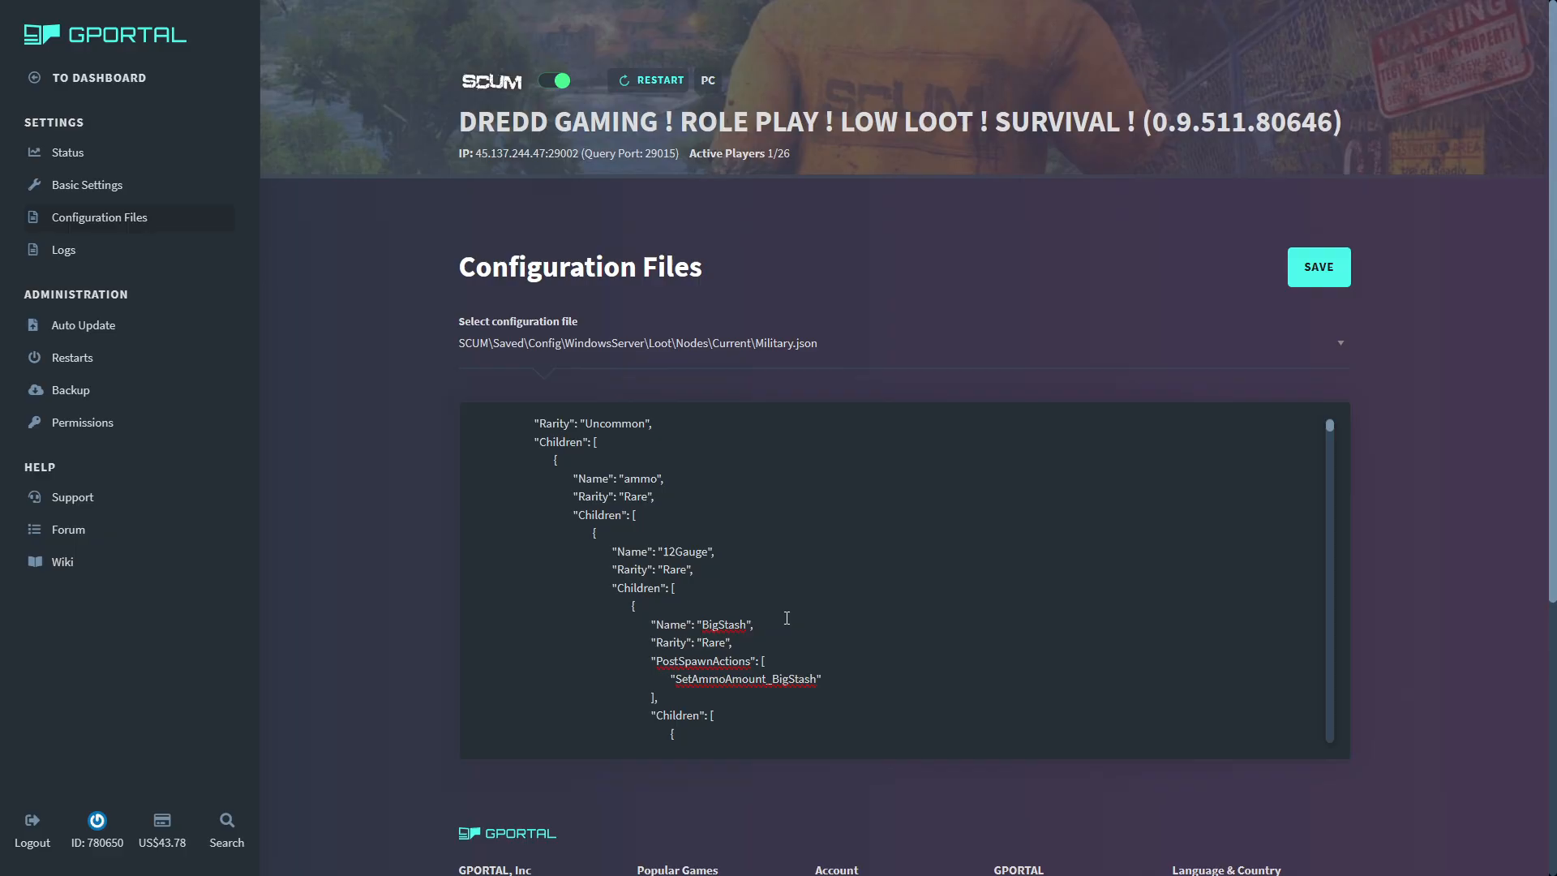
{"action": "scroll", "coordinate": [770, 584], "scroll_direction": "down", "scroll_amount": 2}
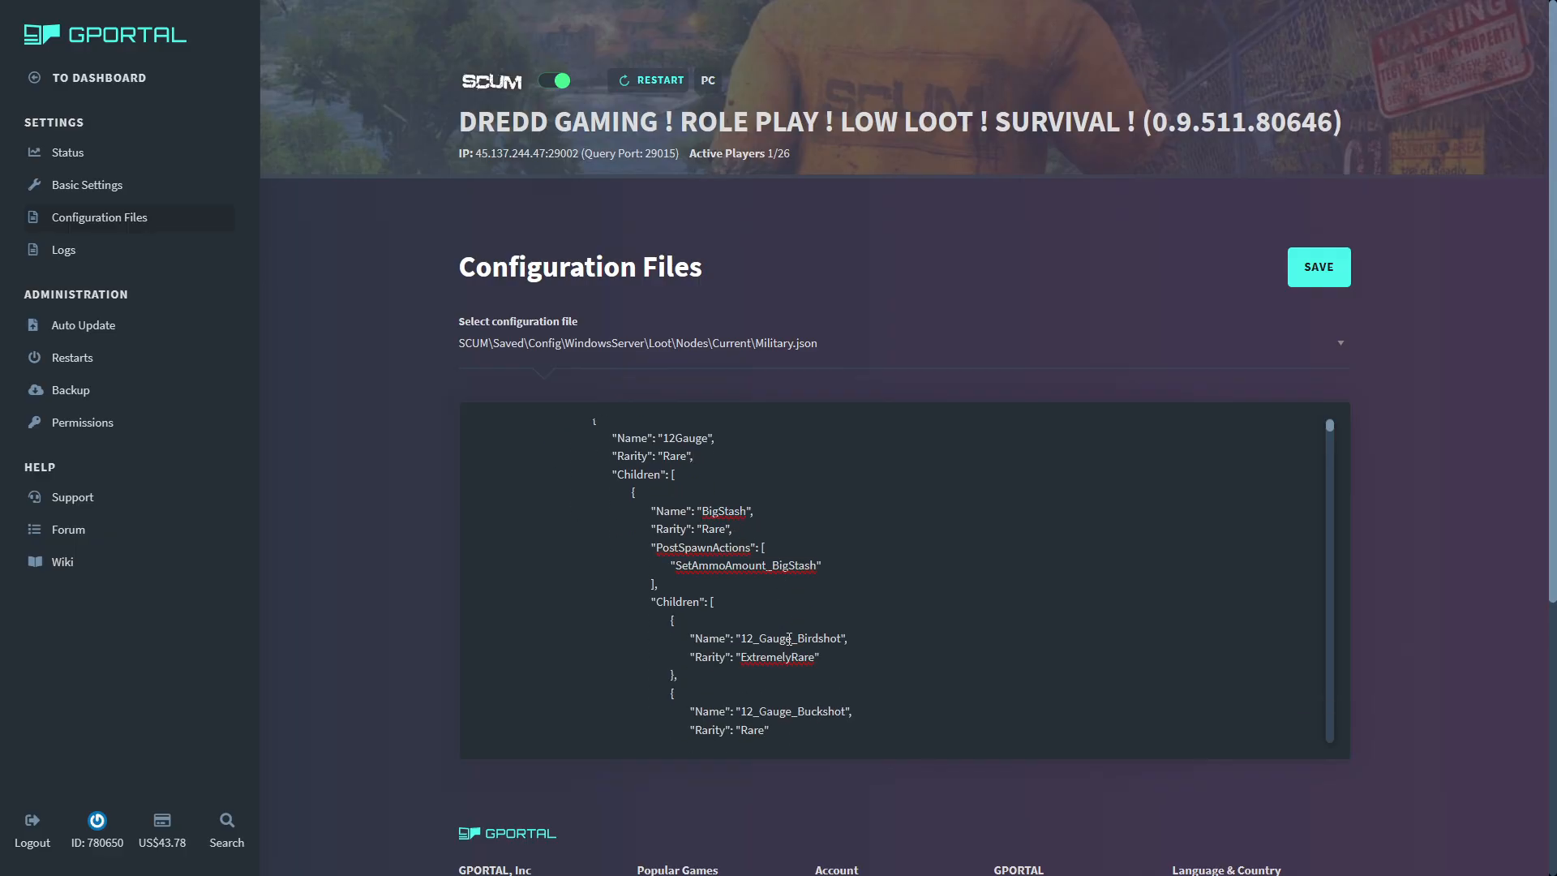
{"action": "scroll", "coordinate": [795, 637], "scroll_direction": "down", "scroll_amount": 4}
{"action": "scroll", "coordinate": [827, 601], "scroll_direction": "down", "scroll_amount": 4}
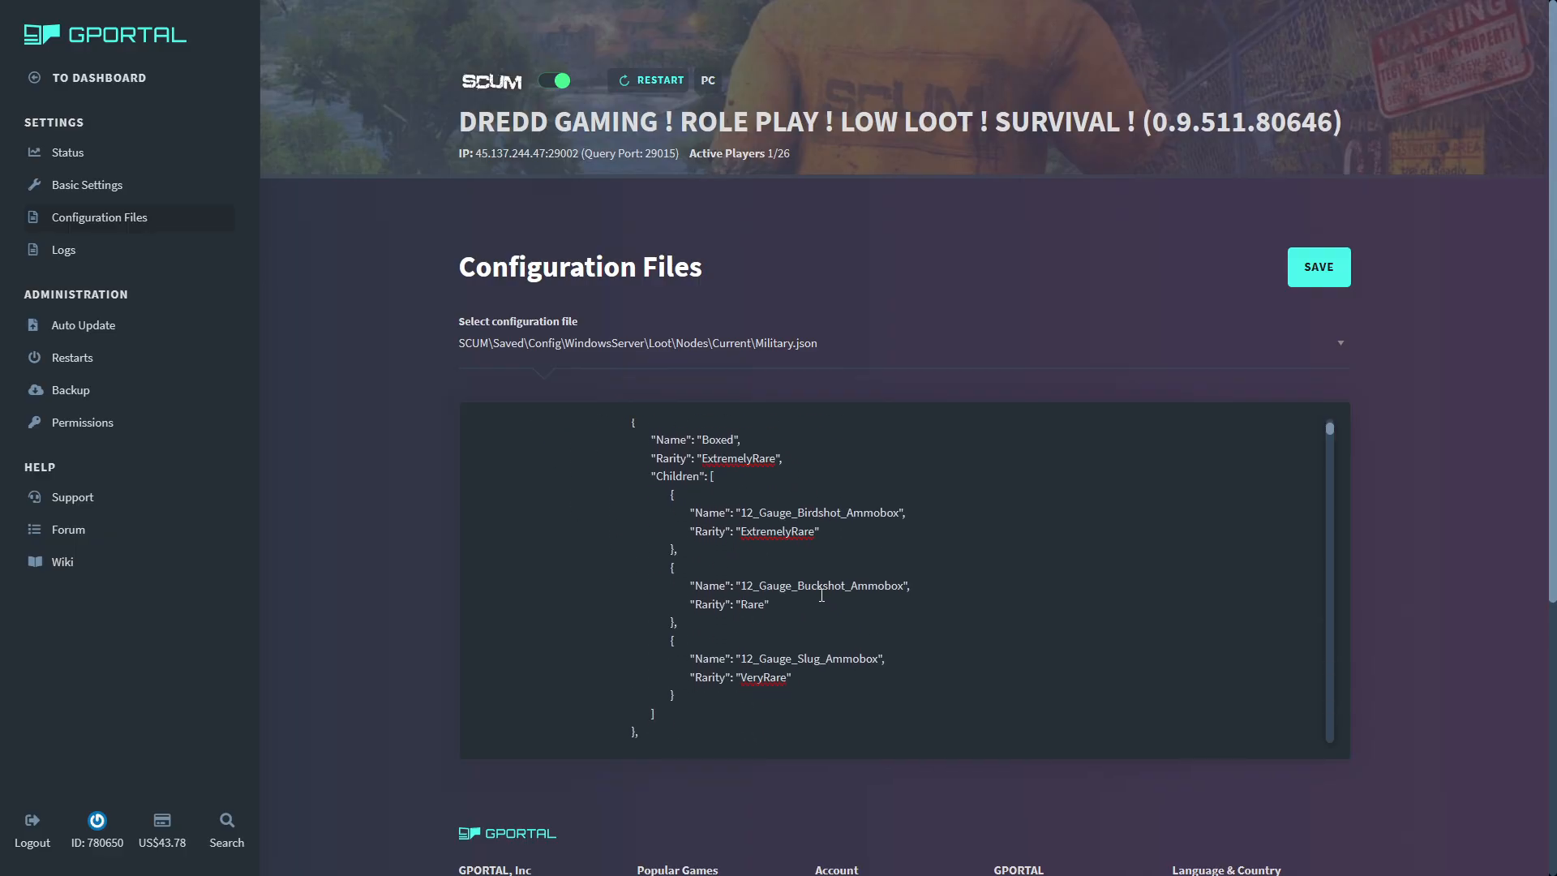
{"action": "scroll", "coordinate": [935, 681], "scroll_direction": "down", "scroll_amount": 6}
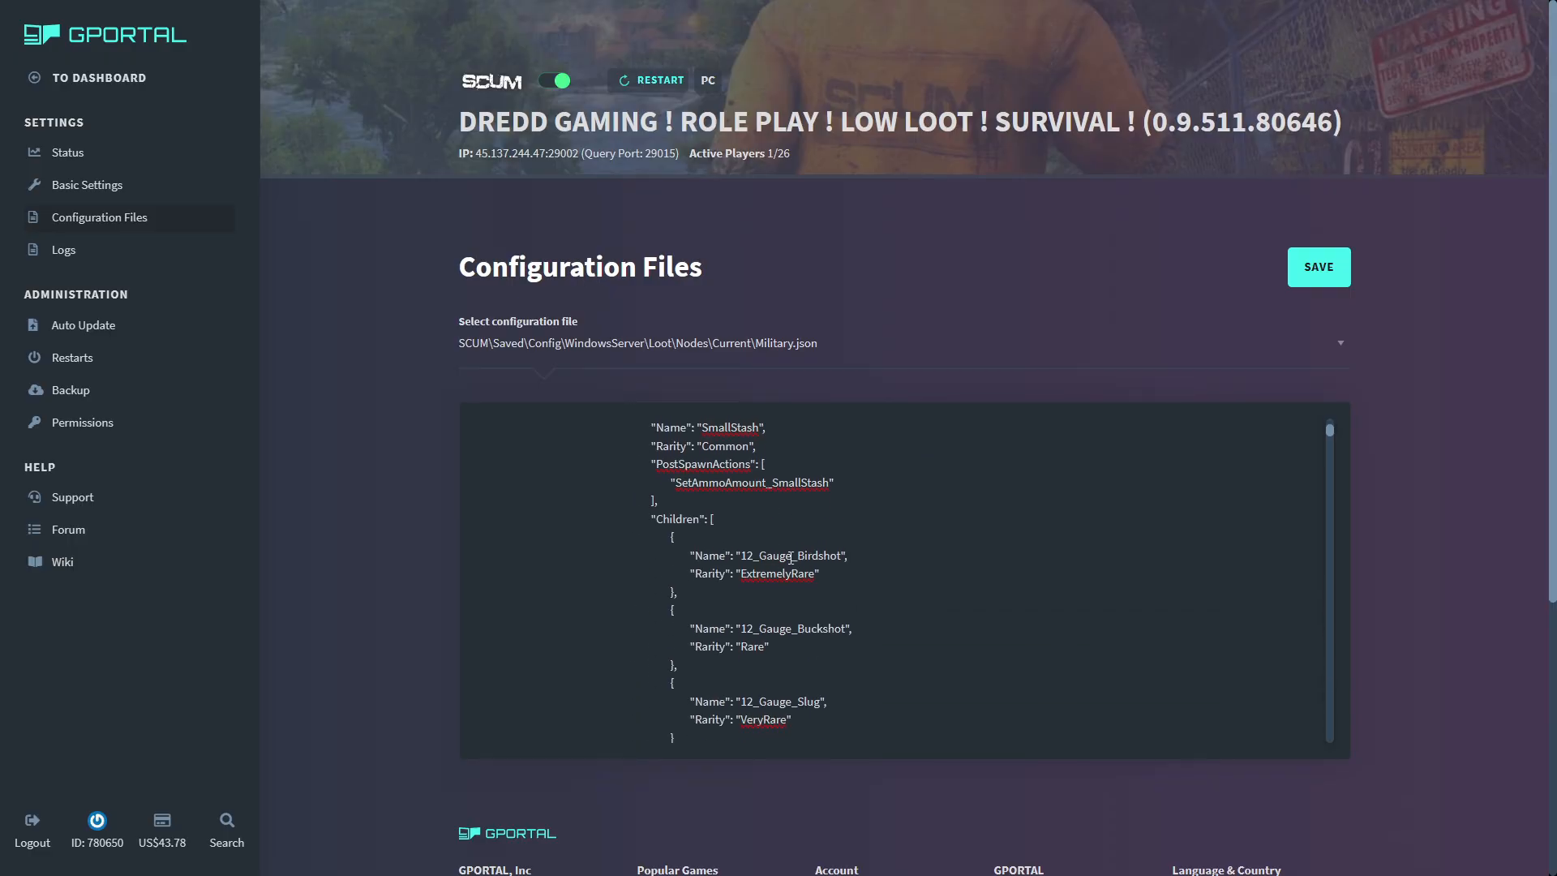
{"action": "scroll", "coordinate": [789, 636], "scroll_direction": "down", "scroll_amount": 2}
{"action": "scroll", "coordinate": [729, 628], "scroll_direction": "down", "scroll_amount": 2}
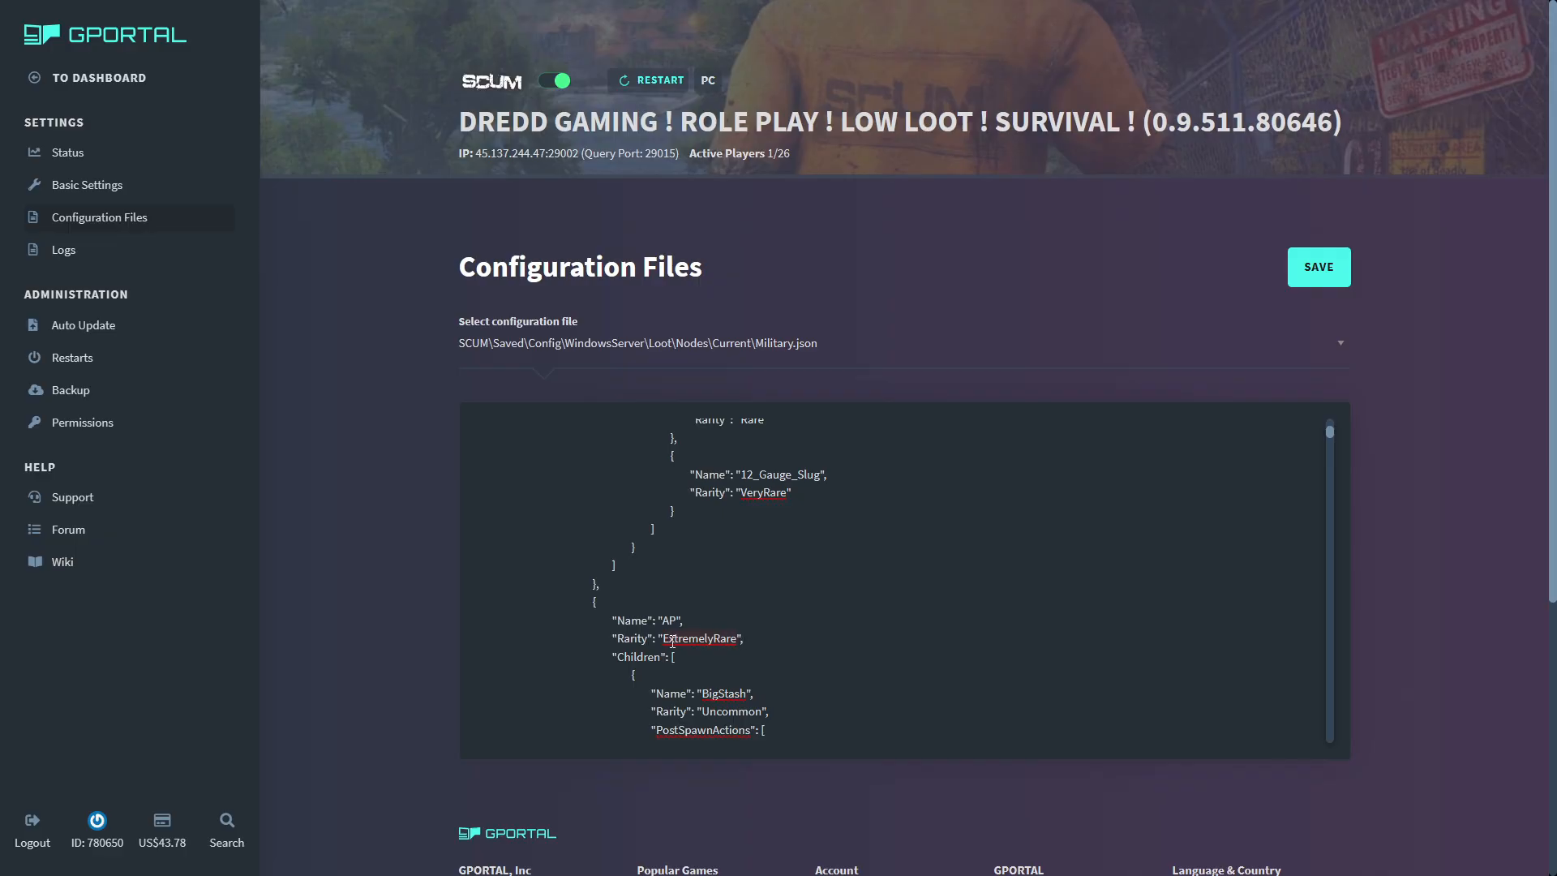
{"action": "scroll", "coordinate": [672, 642], "scroll_direction": "down", "scroll_amount": 2}
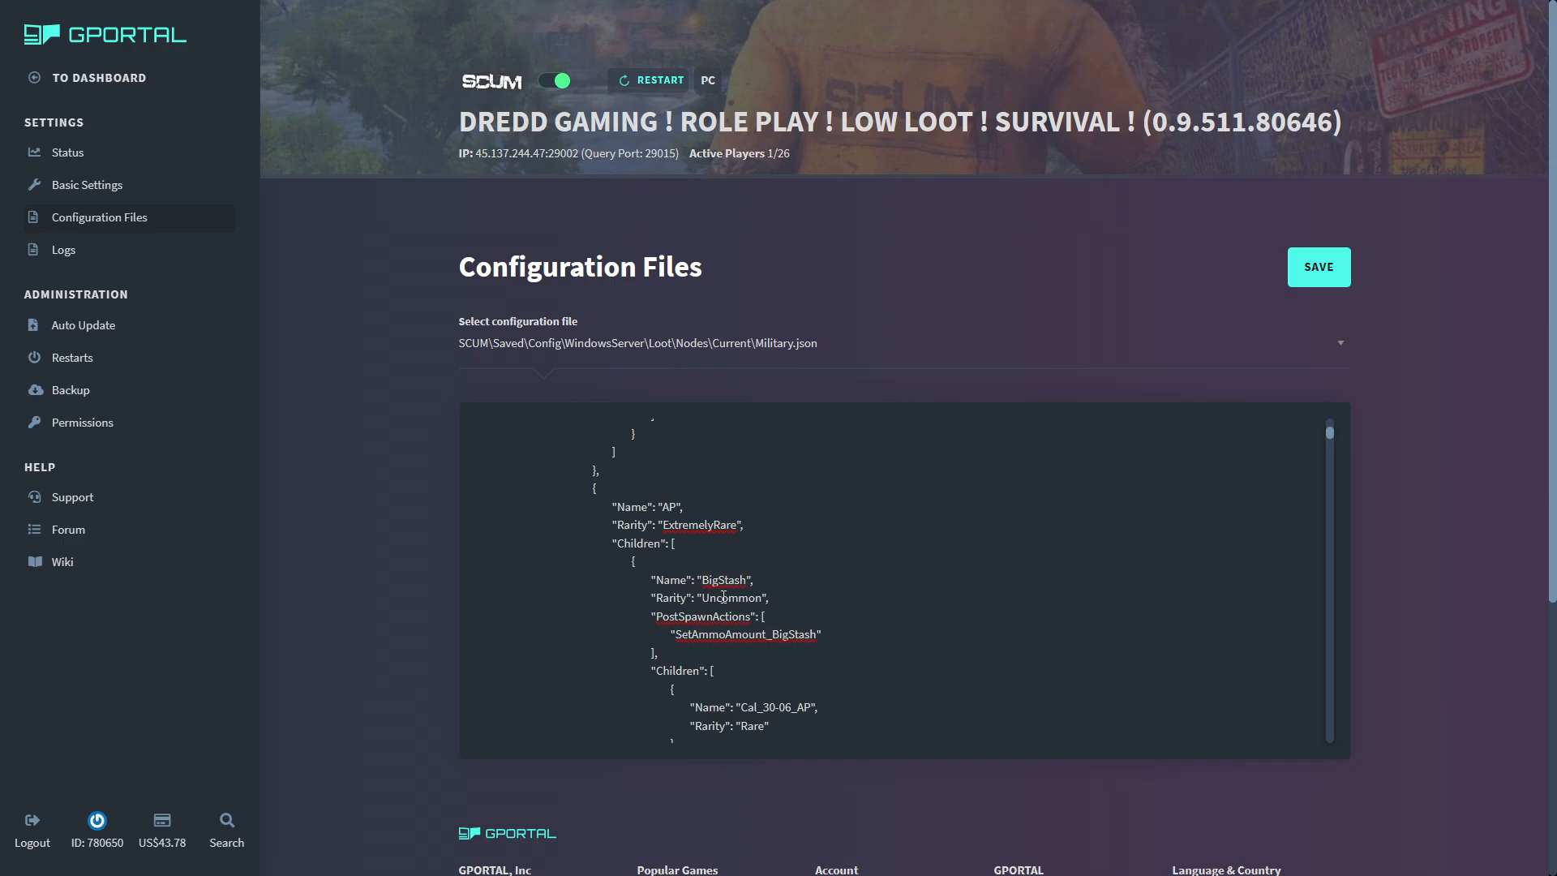
{"action": "scroll", "coordinate": [786, 617], "scroll_direction": "down", "scroll_amount": 2}
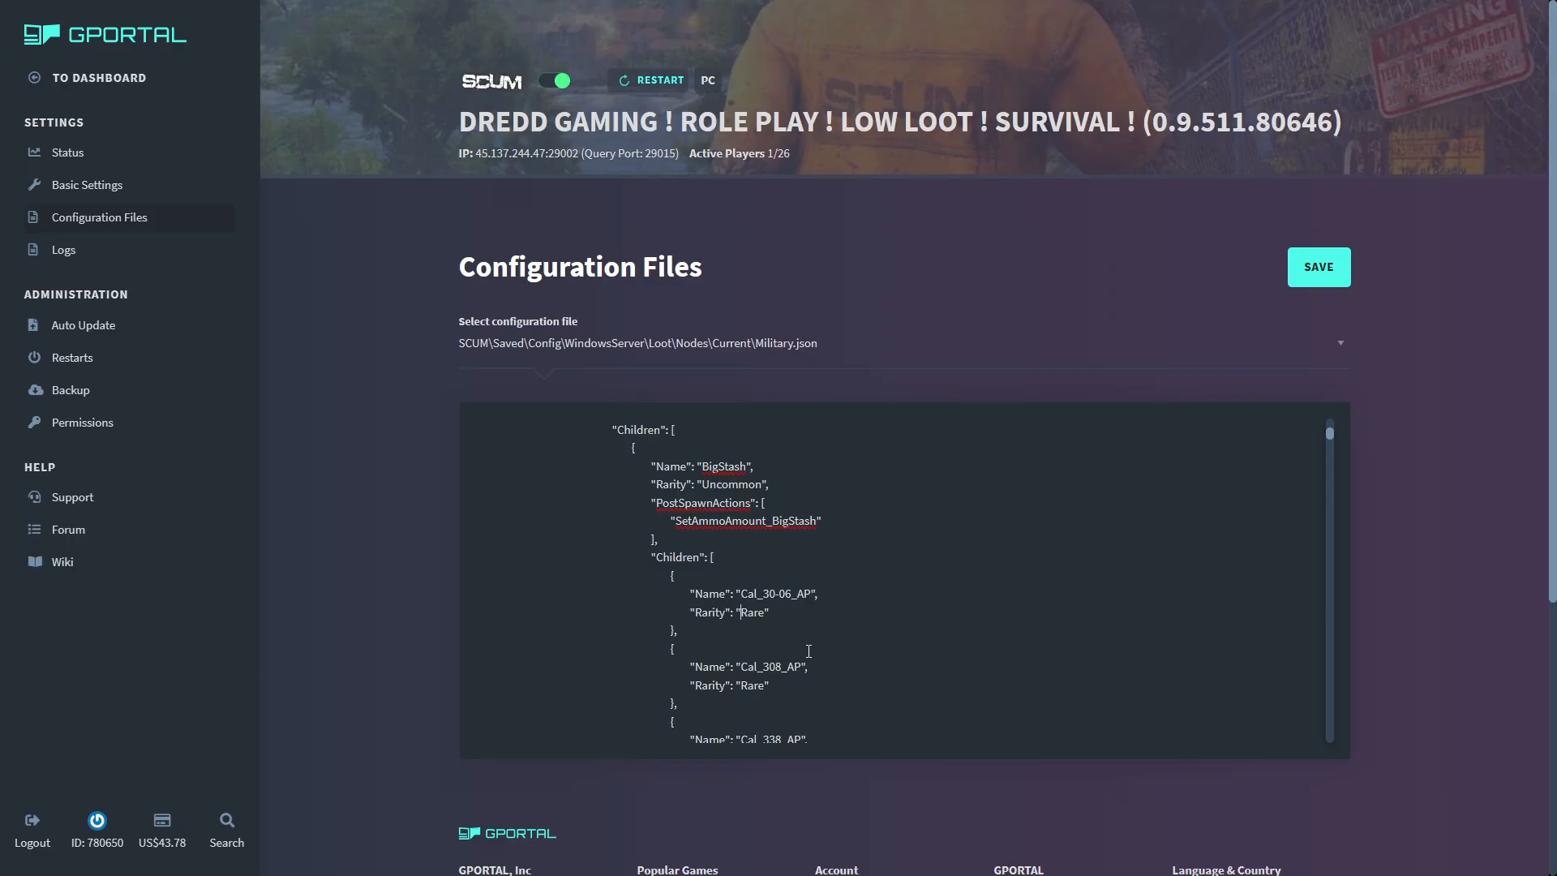
- Set the rarity of Cal_30-06_AP in the AP branch's BigStash to VeryRare and save Military.json
{"action": "type", "text": "Very"}
{"action": "left_click", "coordinate": [1317, 274]}
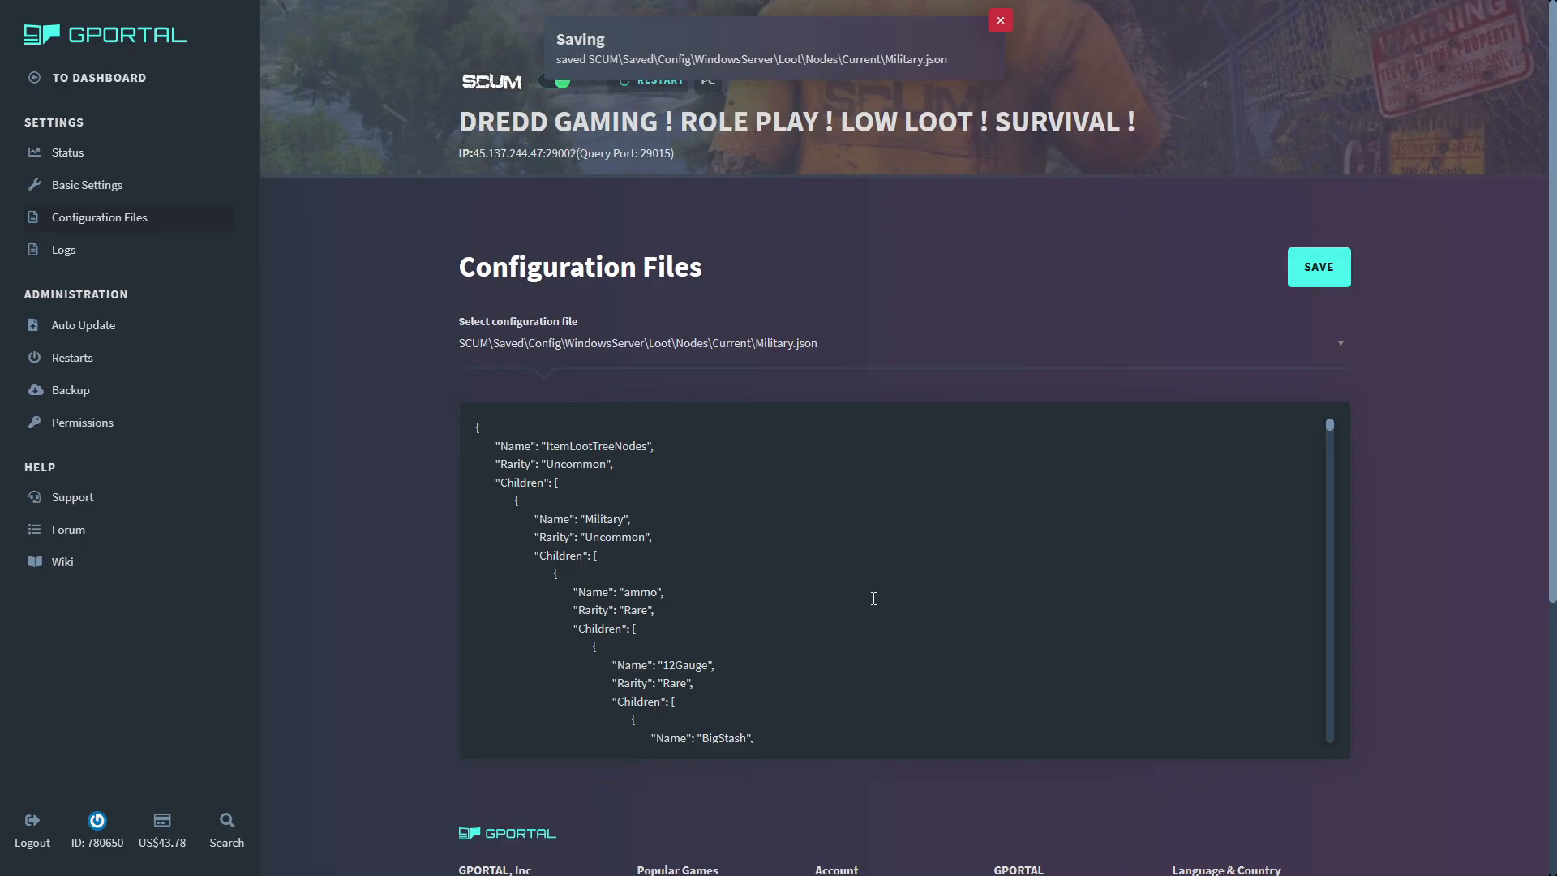
{"action": "left_click", "coordinate": [864, 346]}
- Switch to SCUM and walk around the wooden crate to view its surroundings in the building
{"action": "key", "text": "alt+Tab"}
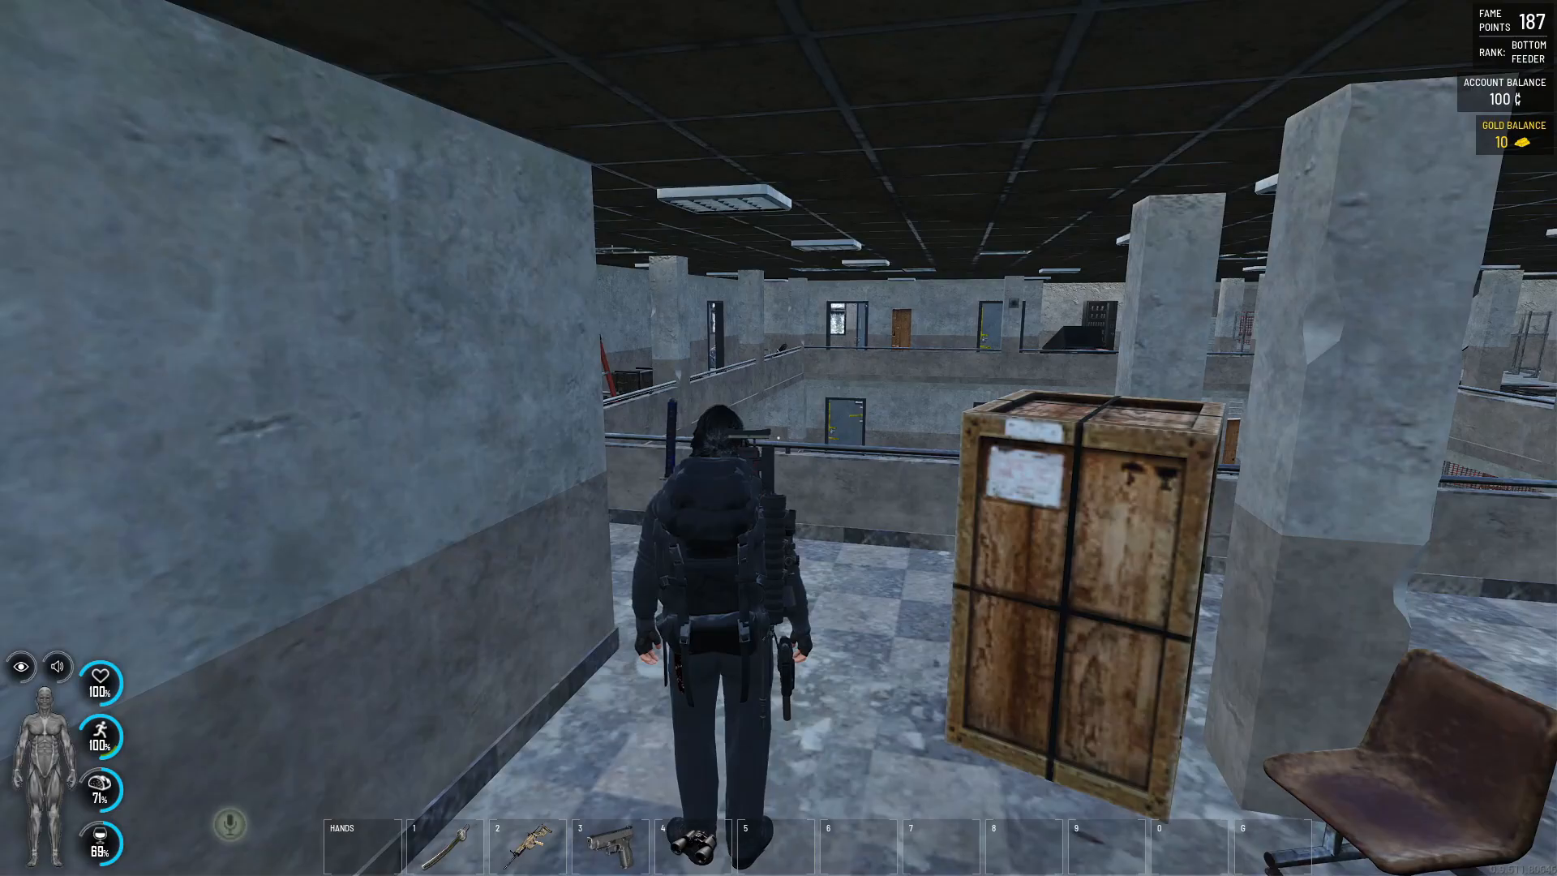
{"action": "key", "text": "w"}
{"action": "key", "text": "w"}
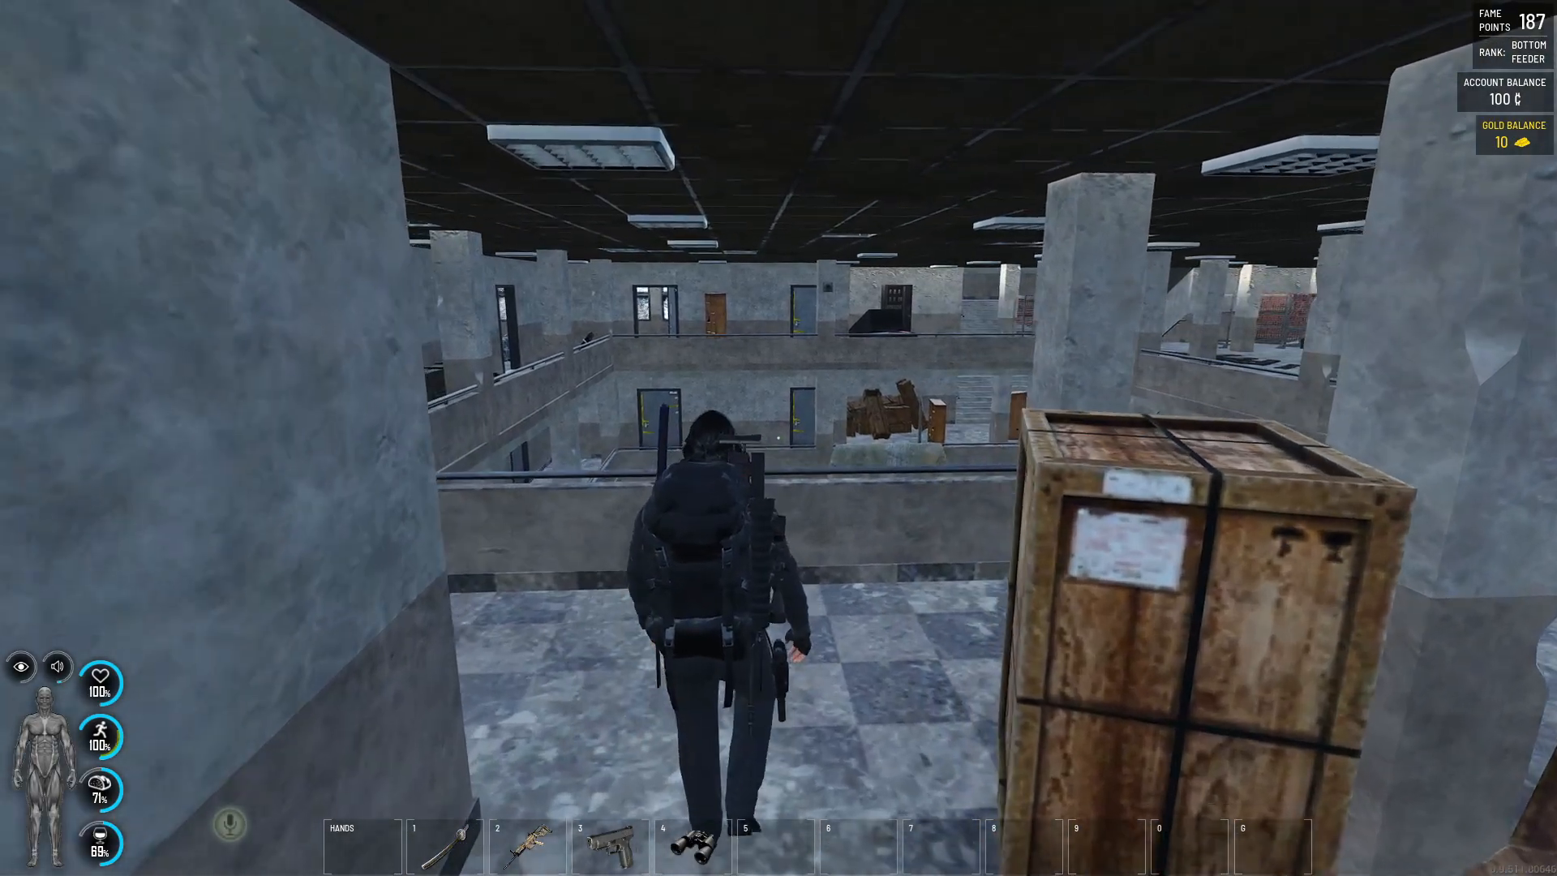
{"action": "key", "text": "s"}
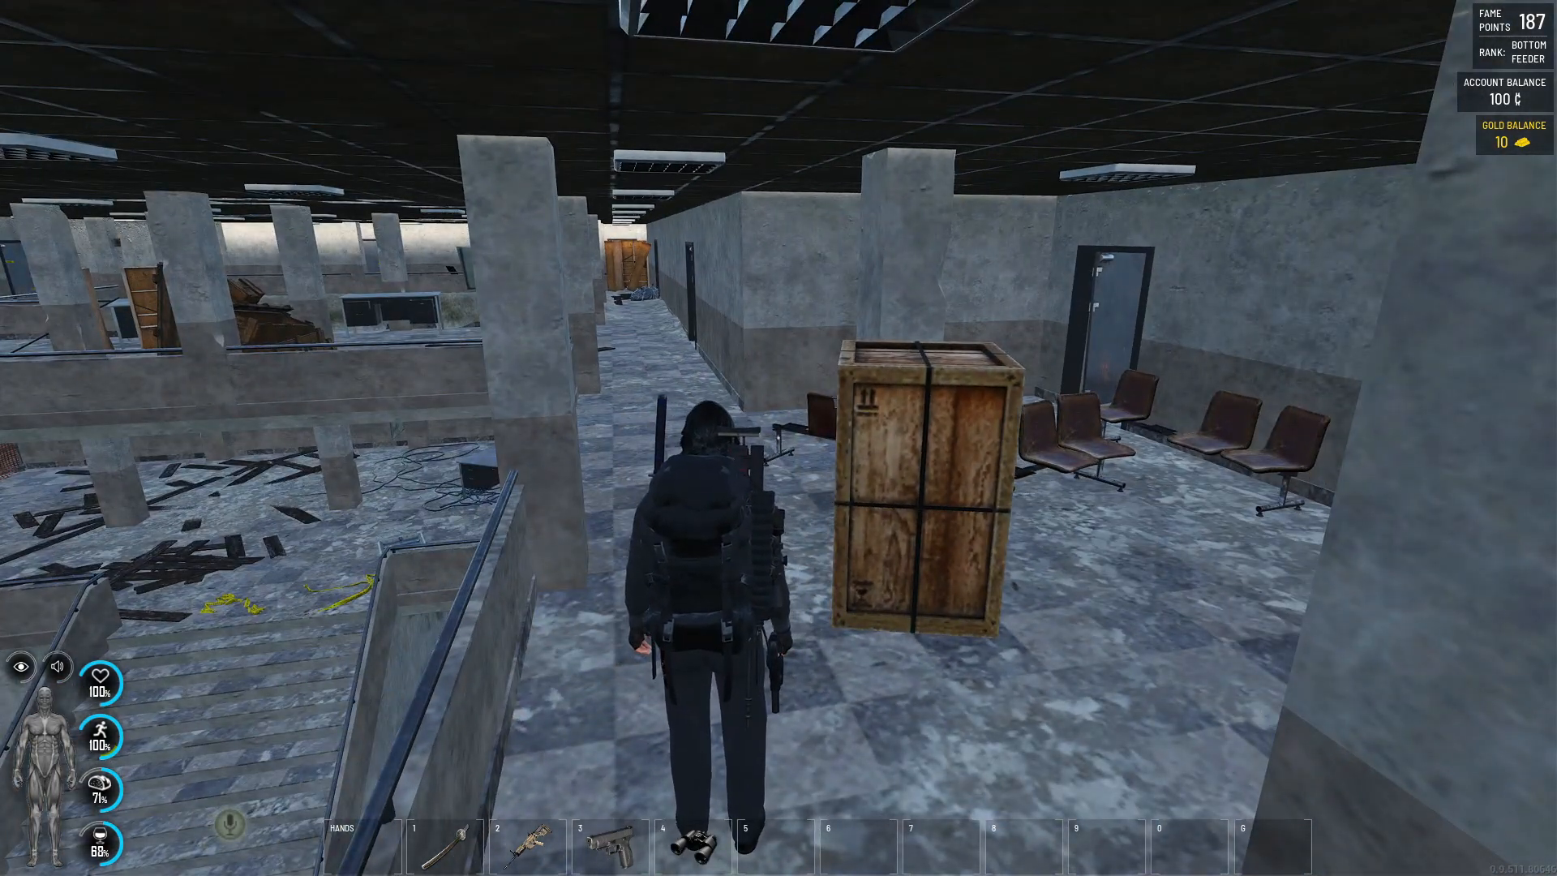
- View the sectors on the in-game world map and switch back to the GPORTAL panel in Microsoft Edge
{"action": "key", "text": "m"}
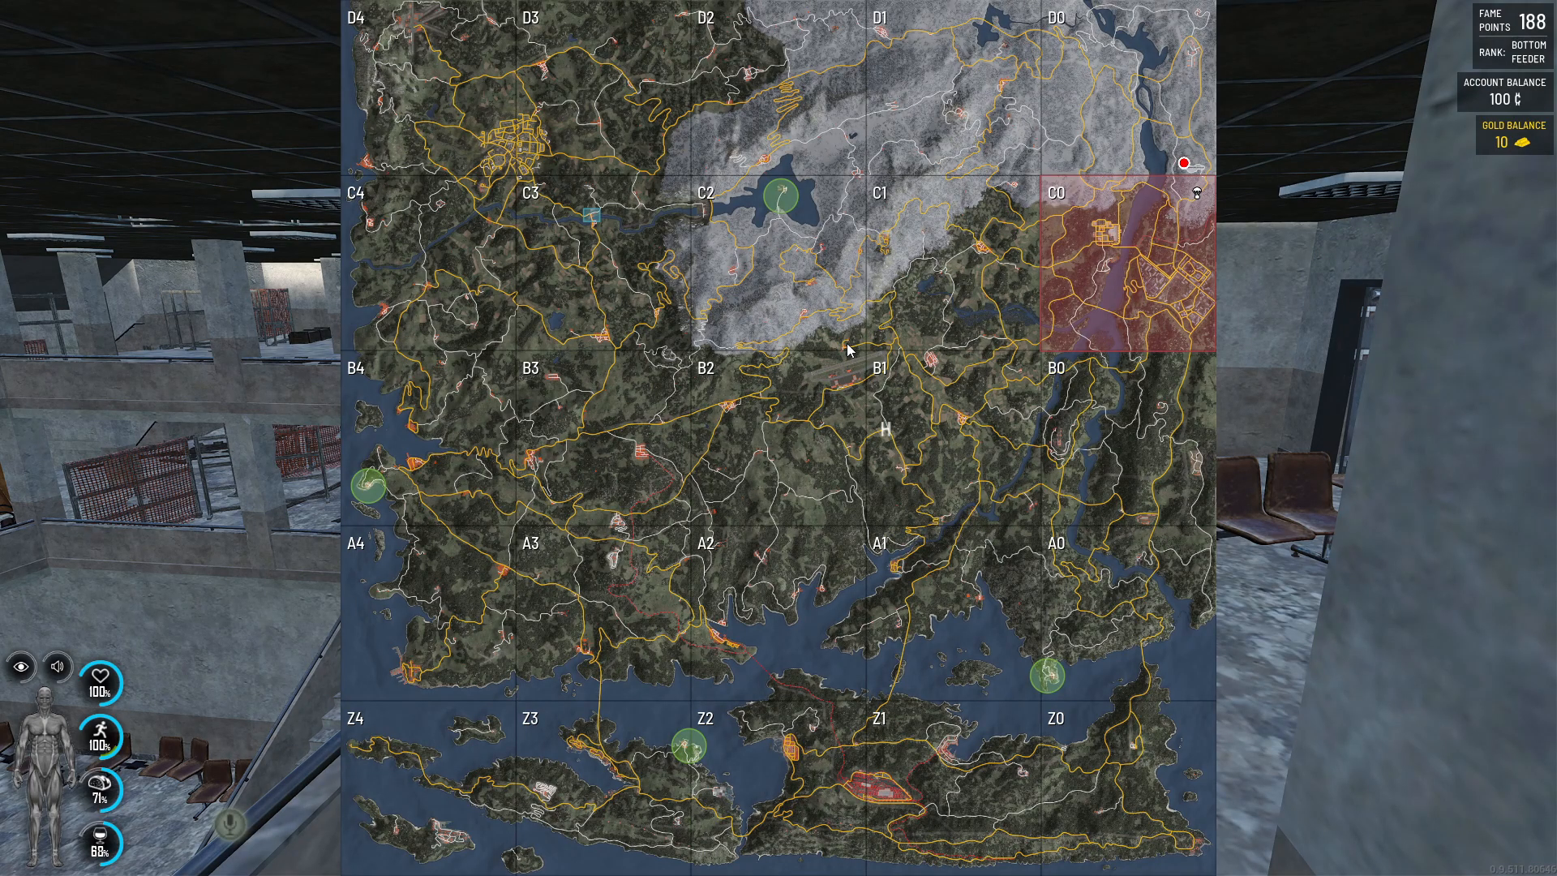
{"action": "key", "text": "m"}
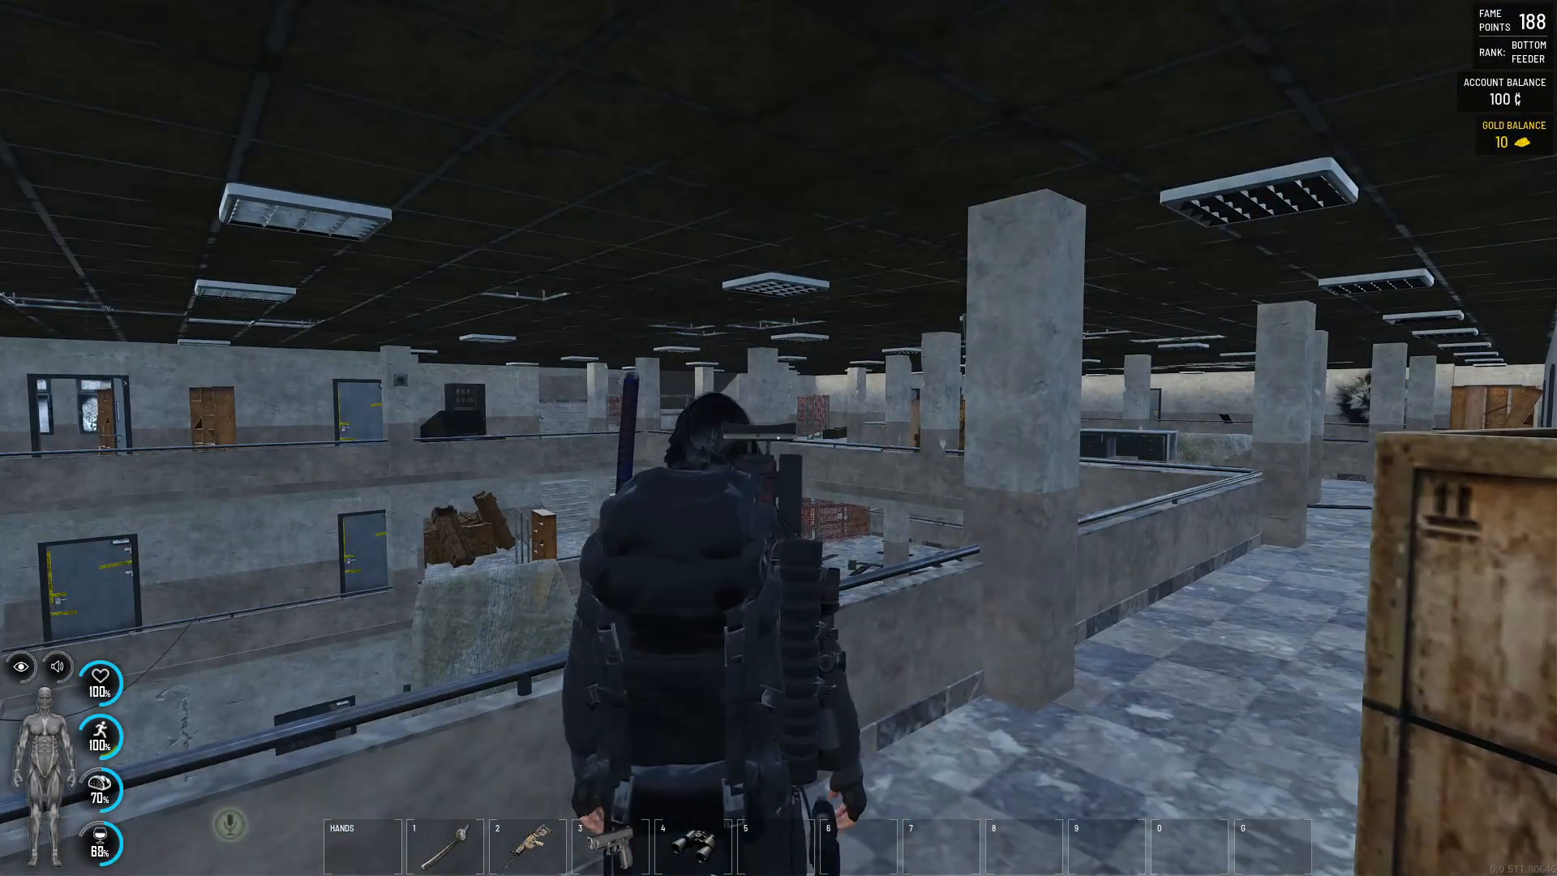
{"action": "key", "text": "alt+Tab"}
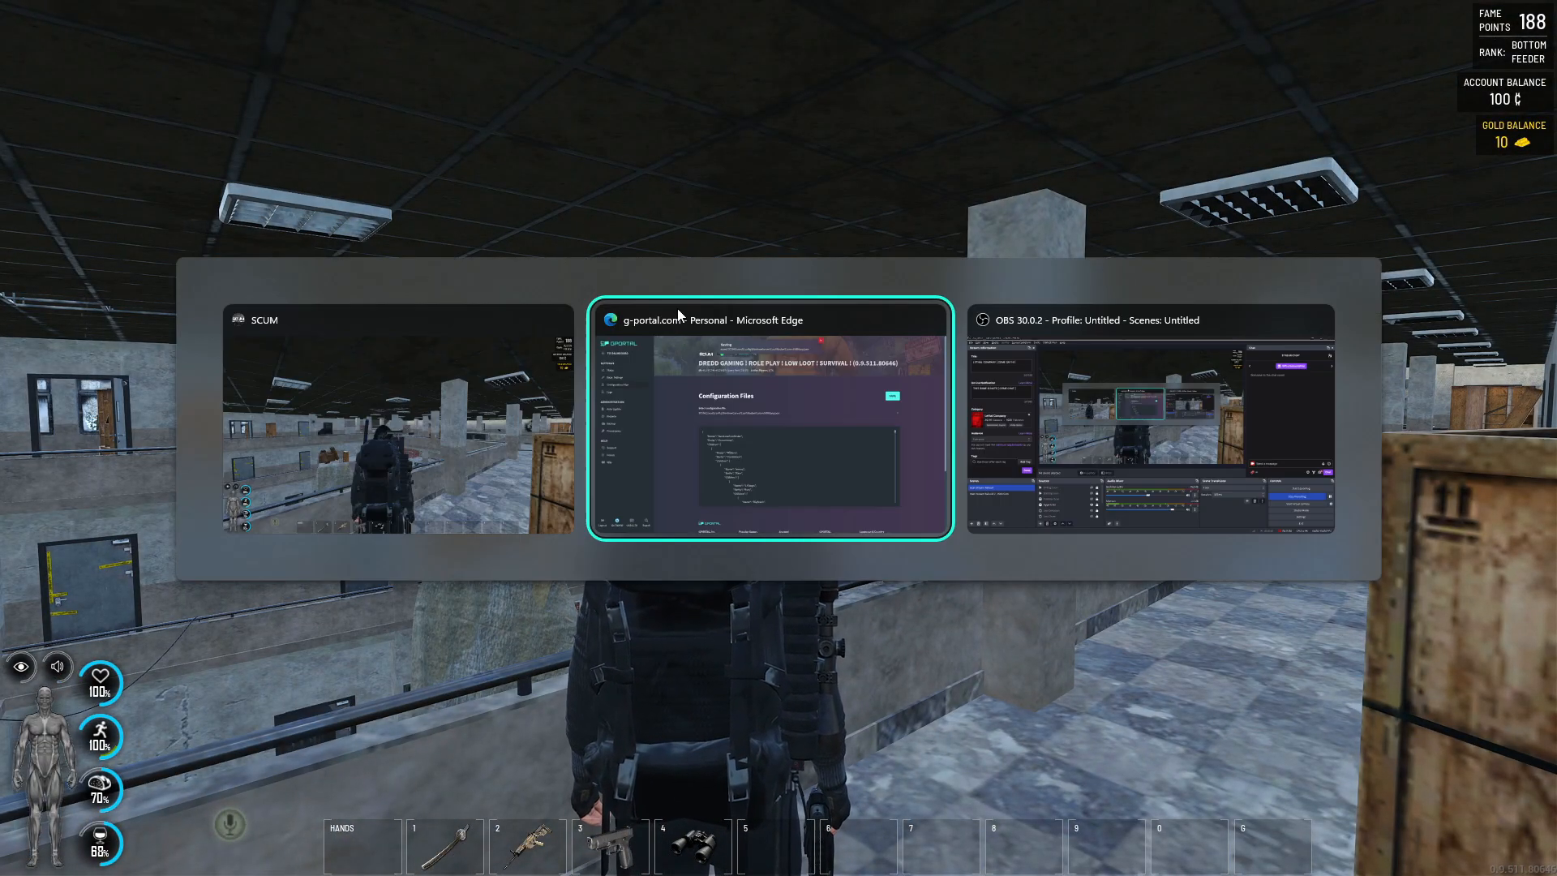